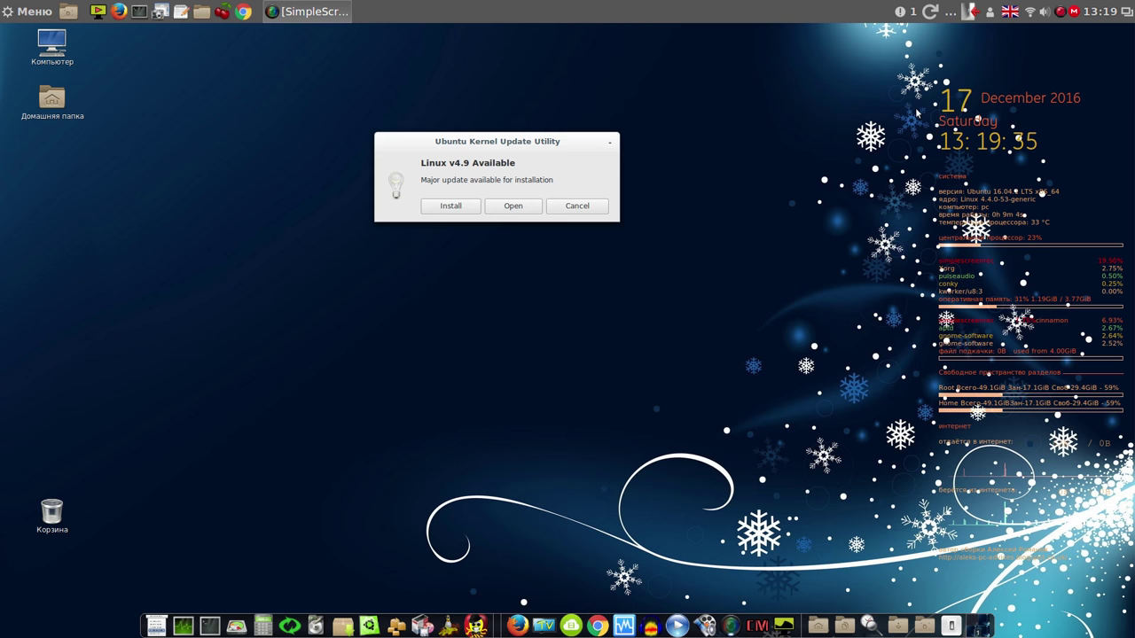
Clear the pending Linux v4.9 update notification from the panel's notification list
{"action": "left_click", "coordinate": [902, 13]}
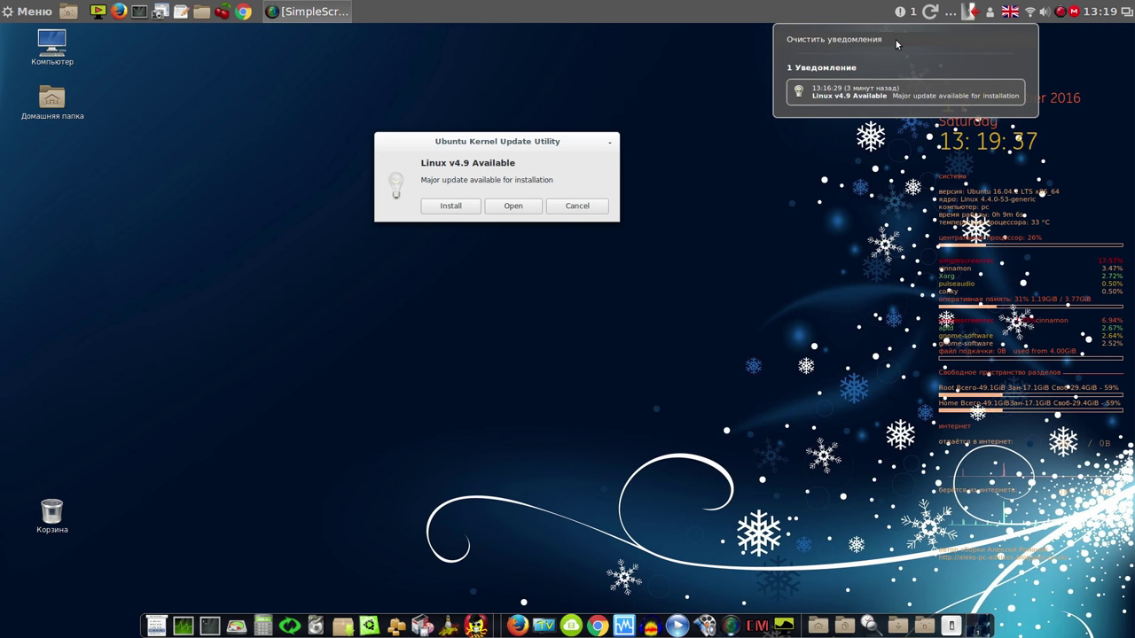
{"action": "left_click", "coordinate": [895, 41]}
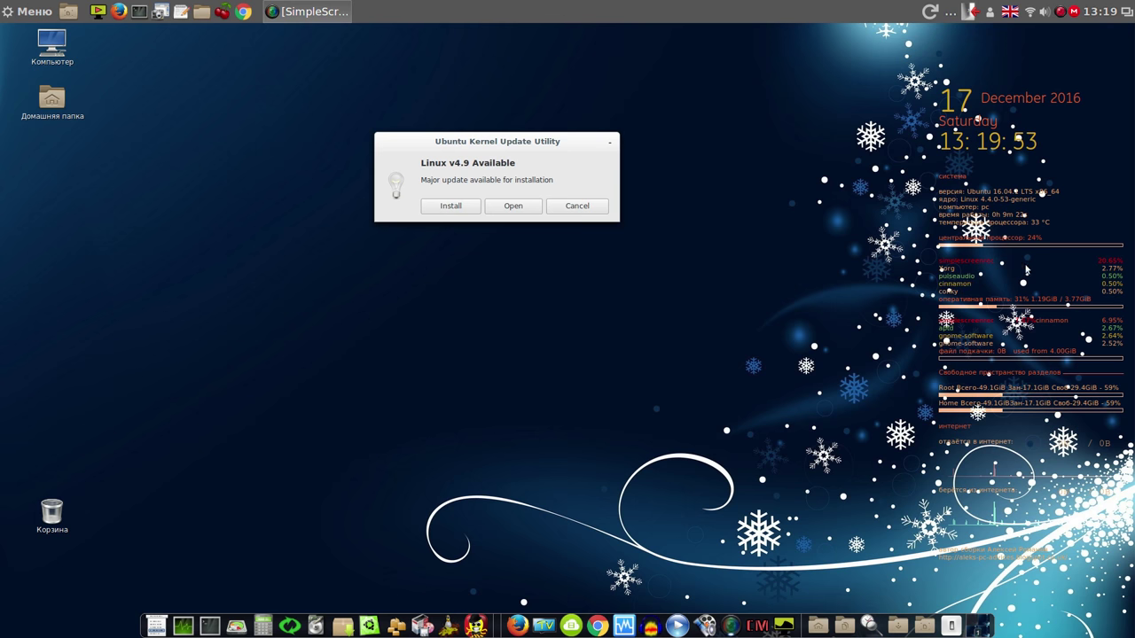
Set the desktop wallpaper to the Cielo_estrellado starry mountain image and close the Фоновые рисунки window
{"action": "right_click", "coordinate": [738, 109]}
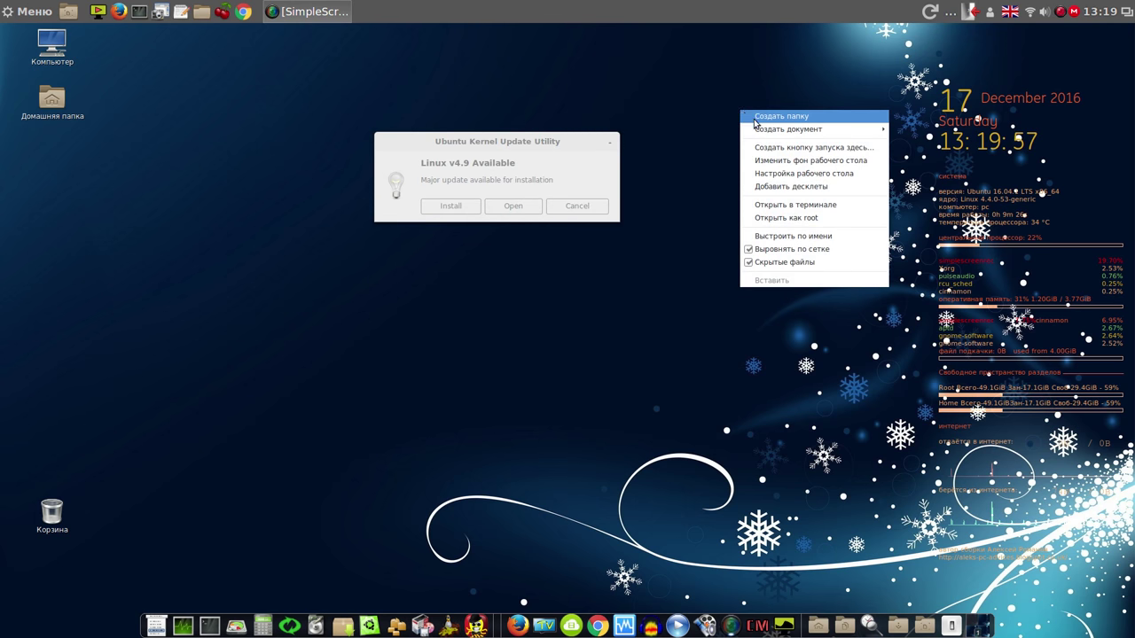
{"action": "left_click", "coordinate": [791, 162]}
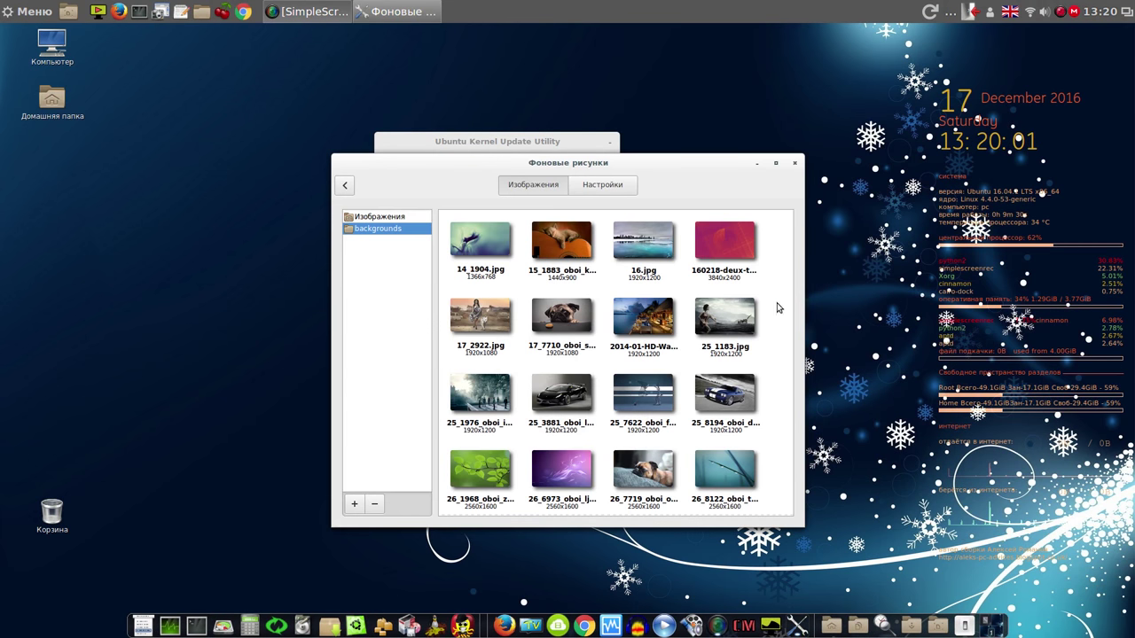
{"action": "scroll", "coordinate": [793, 248], "scroll_direction": "down", "scroll_amount": 5}
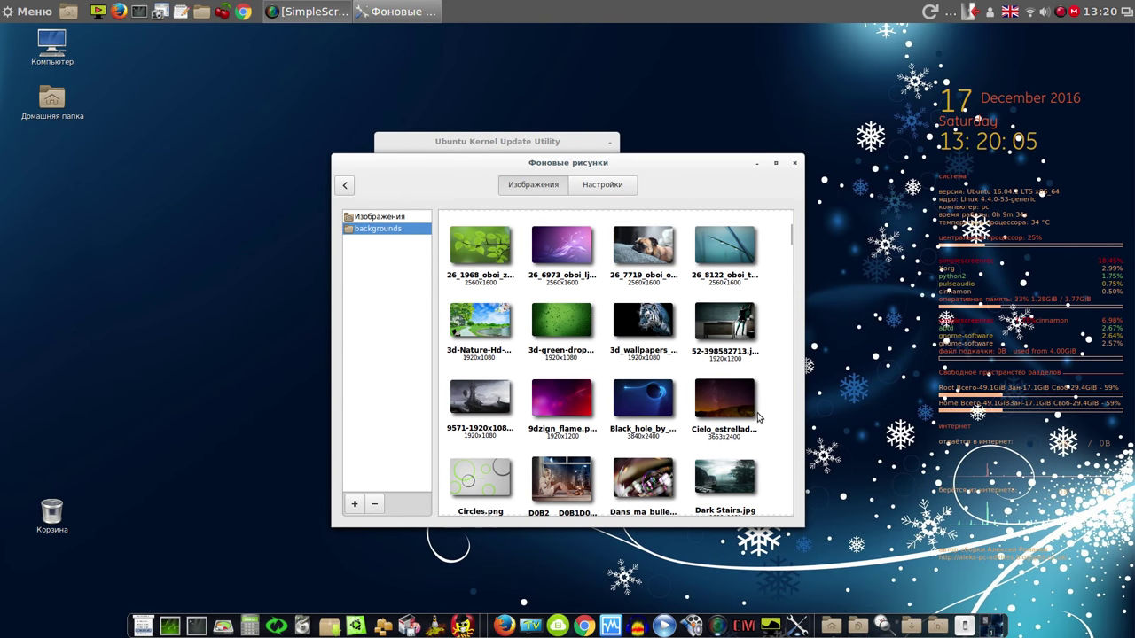
{"action": "left_click", "coordinate": [651, 399]}
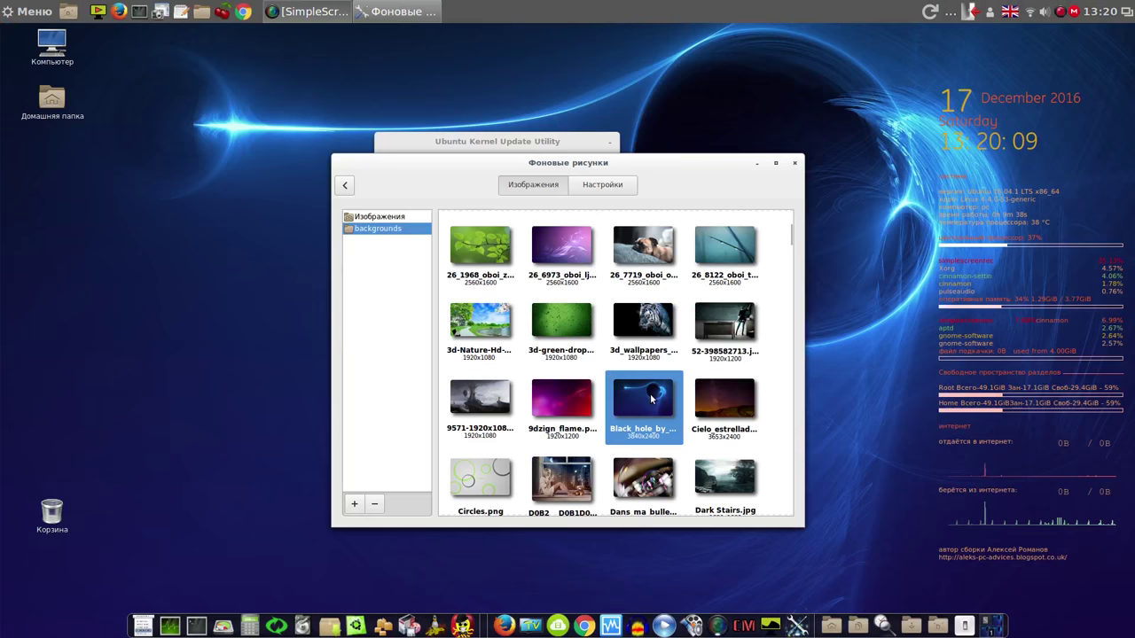
{"action": "left_click", "coordinate": [716, 402]}
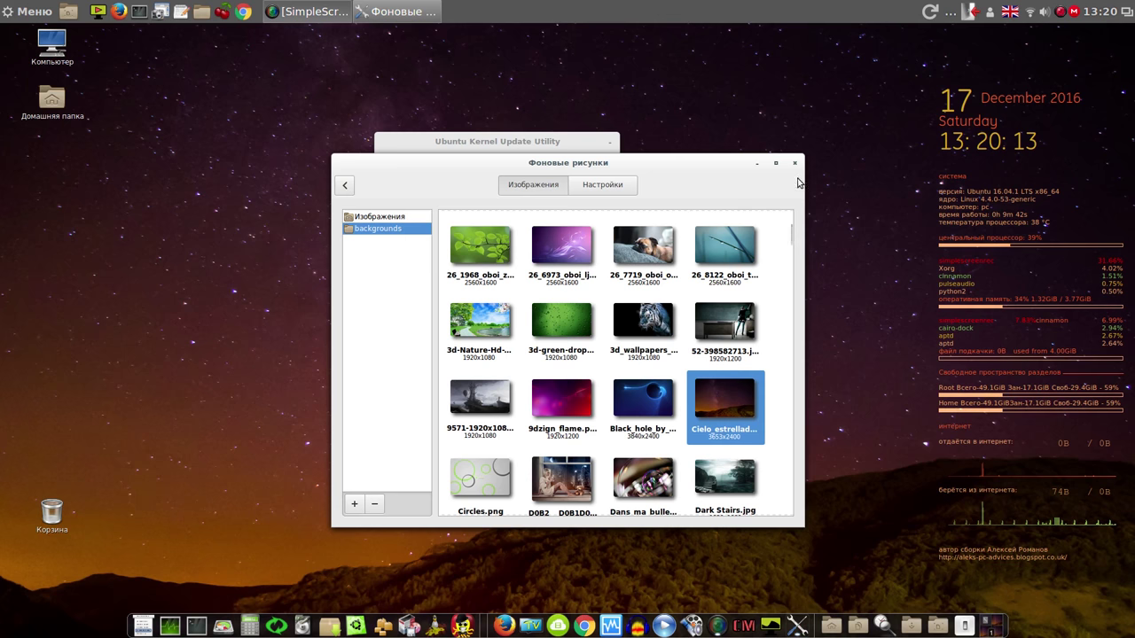
{"action": "left_click", "coordinate": [795, 164]}
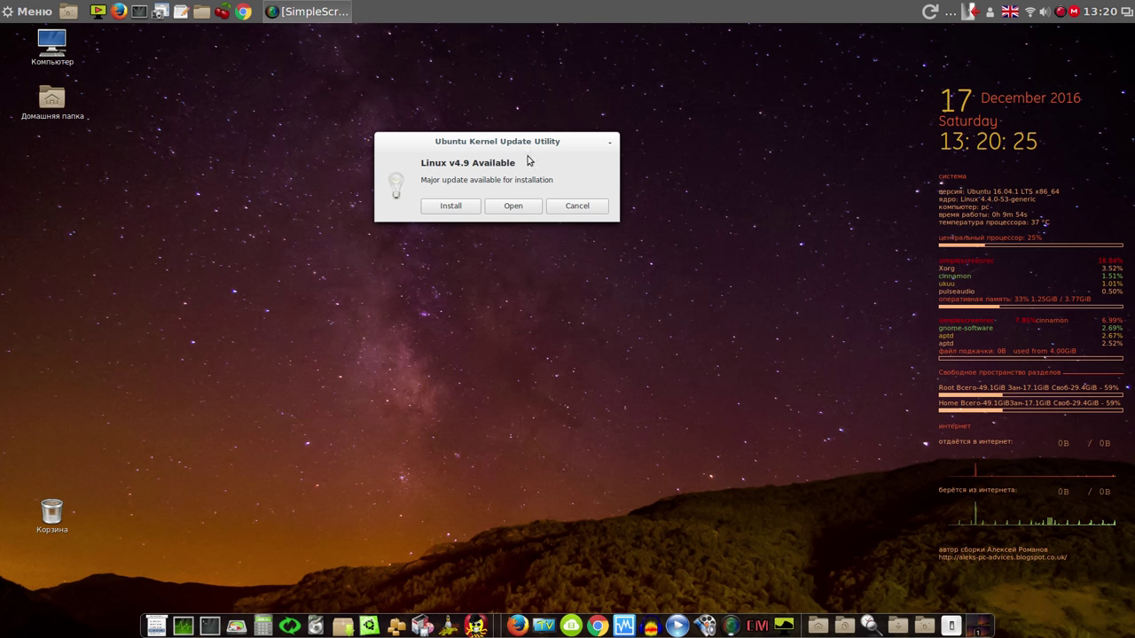
Install the Linux v4.9 kernel in Ukuu after password authentication, moving its log window to the upper right
{"action": "left_click", "coordinate": [458, 205]}
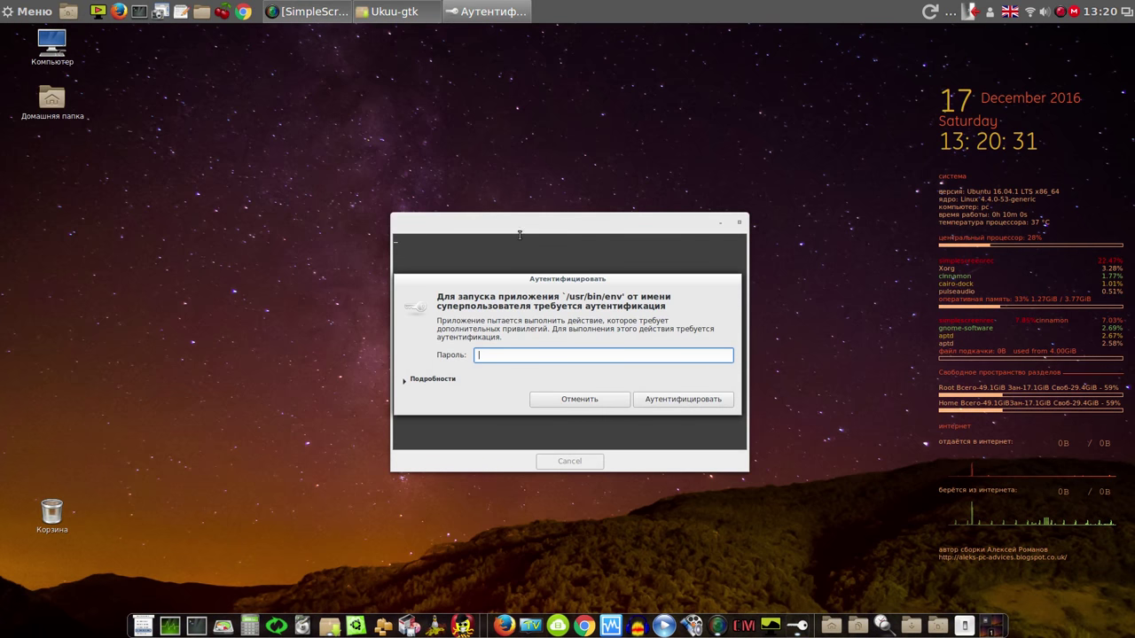
{"action": "type", "text": "*"}
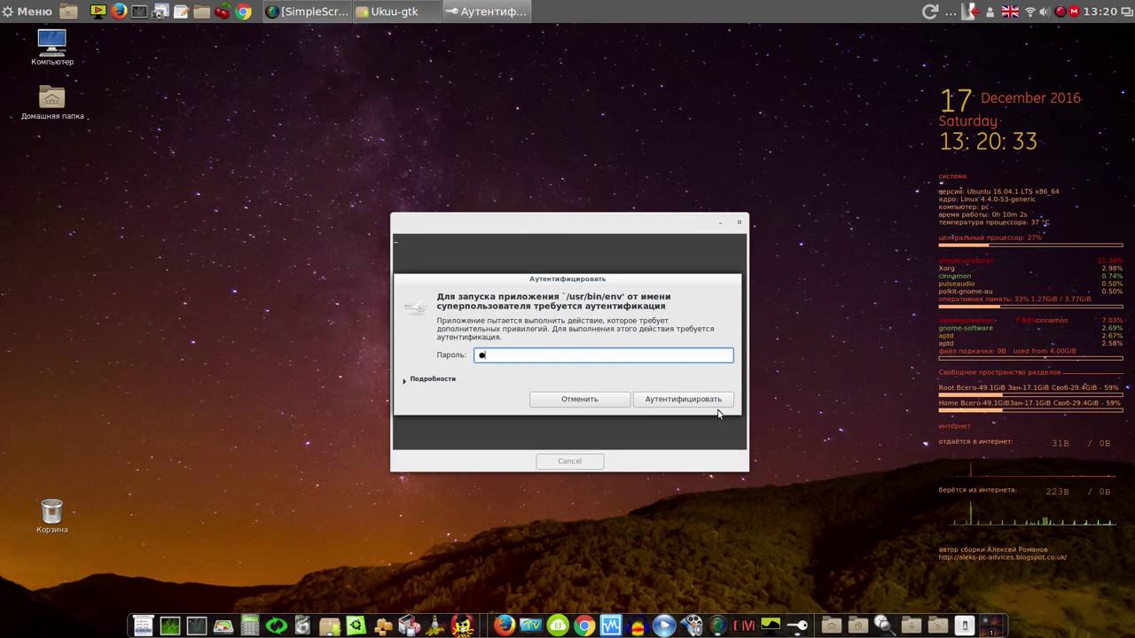
{"action": "left_click", "coordinate": [703, 400]}
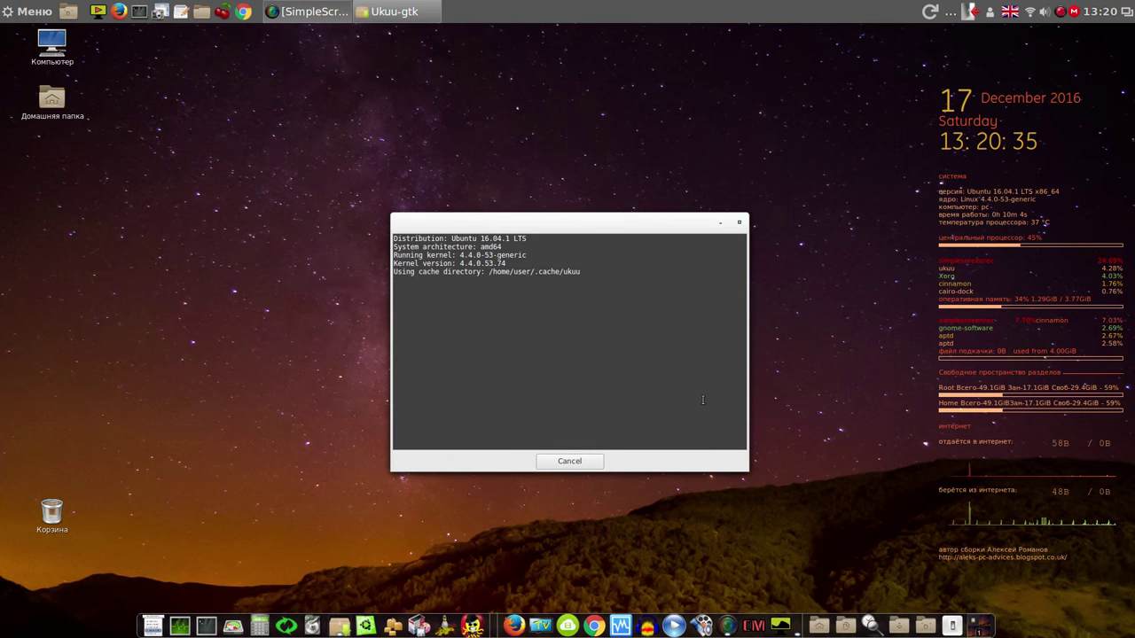
{"action": "left_click_drag", "start_coordinate": [676, 229], "coordinate": [834, 90]}
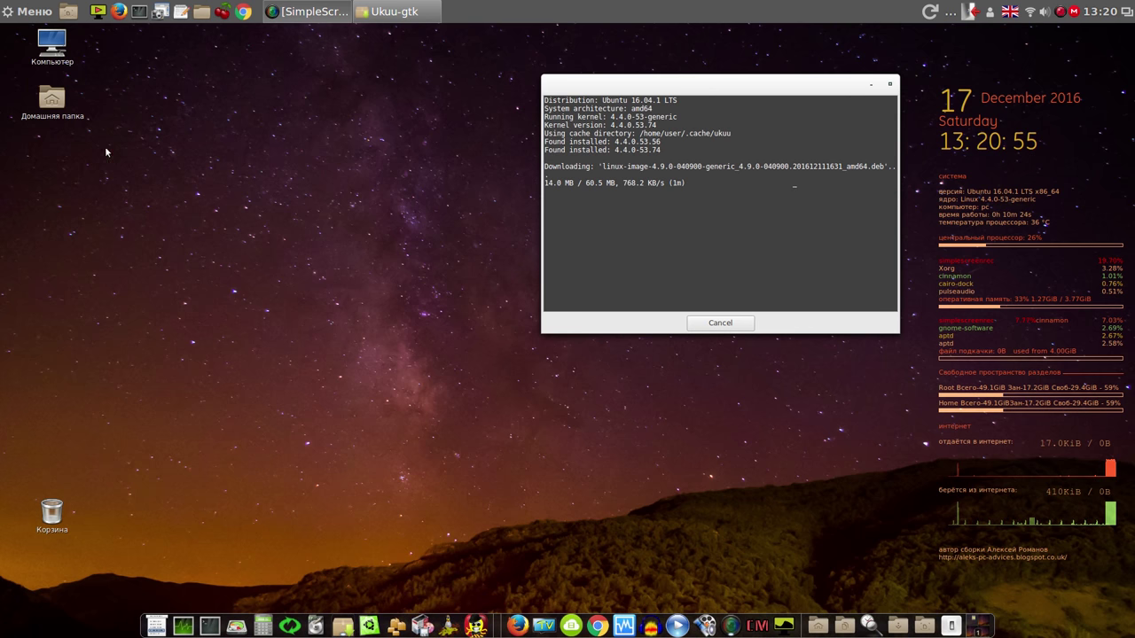
Open Пользователи и группы in System Settings and authenticate with the administrator password
{"action": "left_click", "coordinate": [25, 12]}
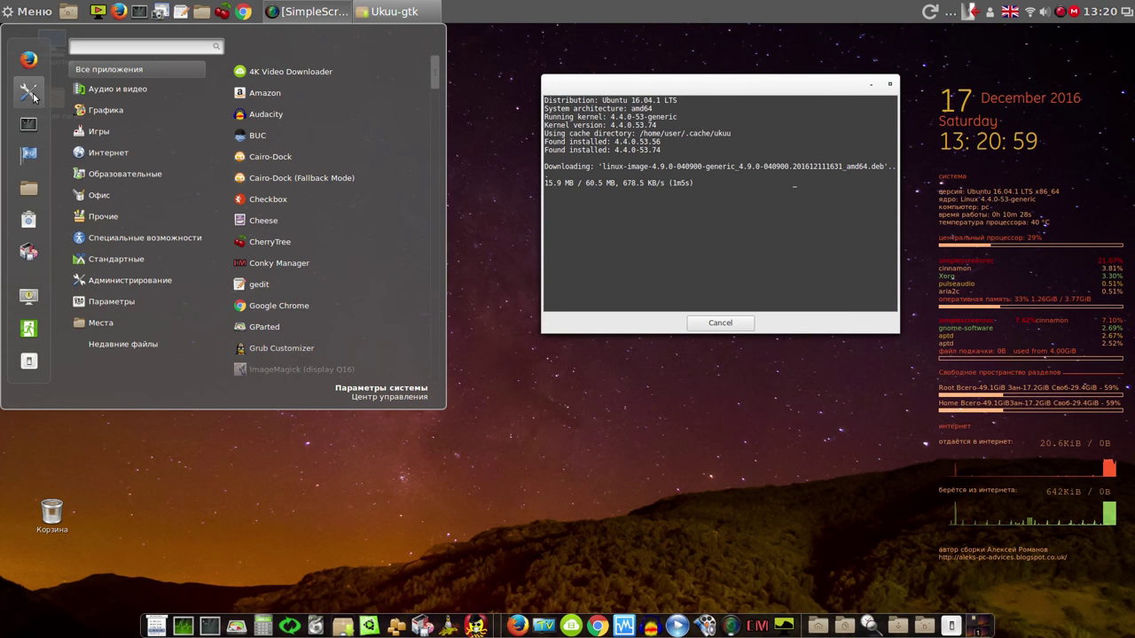
{"action": "left_click", "coordinate": [29, 92]}
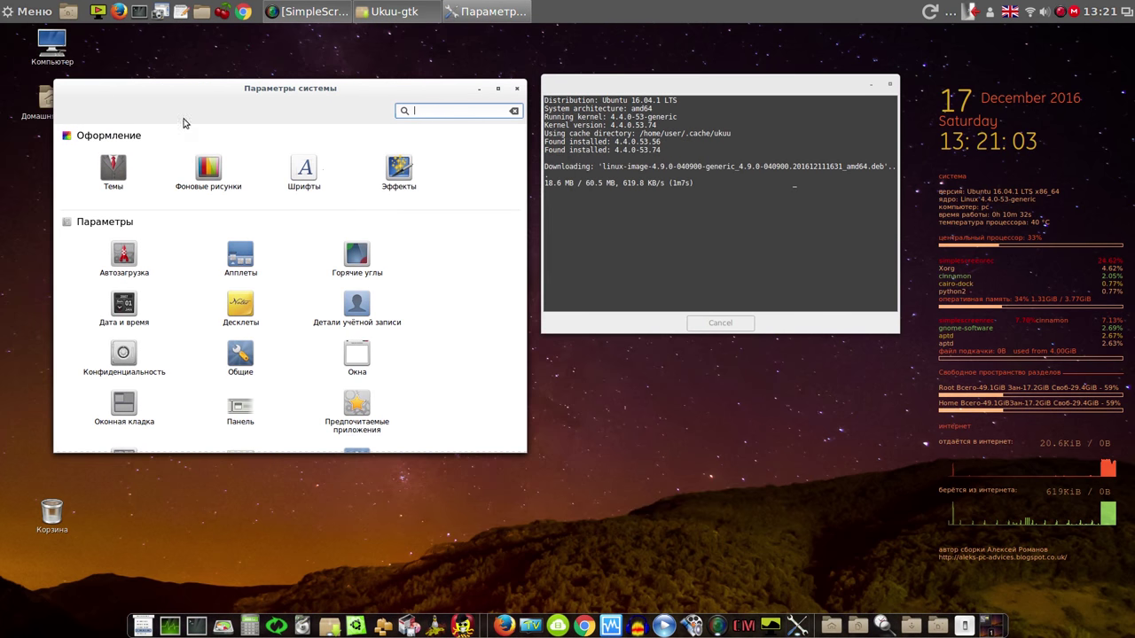
{"action": "left_click_drag", "start_coordinate": [525, 197], "coordinate": [529, 412]}
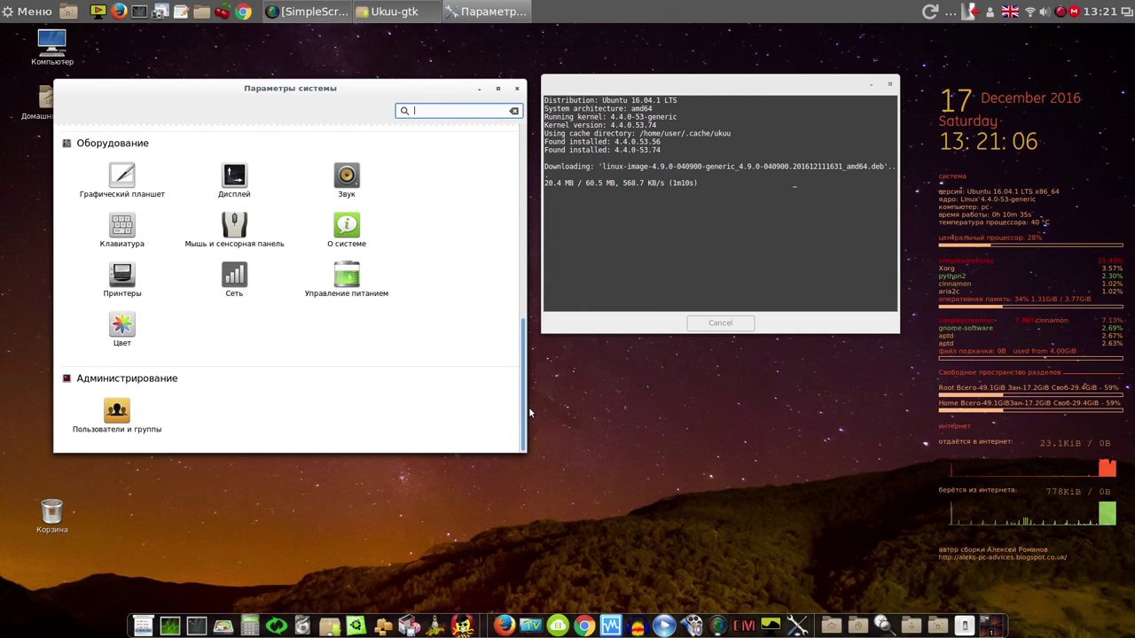
{"action": "left_click", "coordinate": [116, 415]}
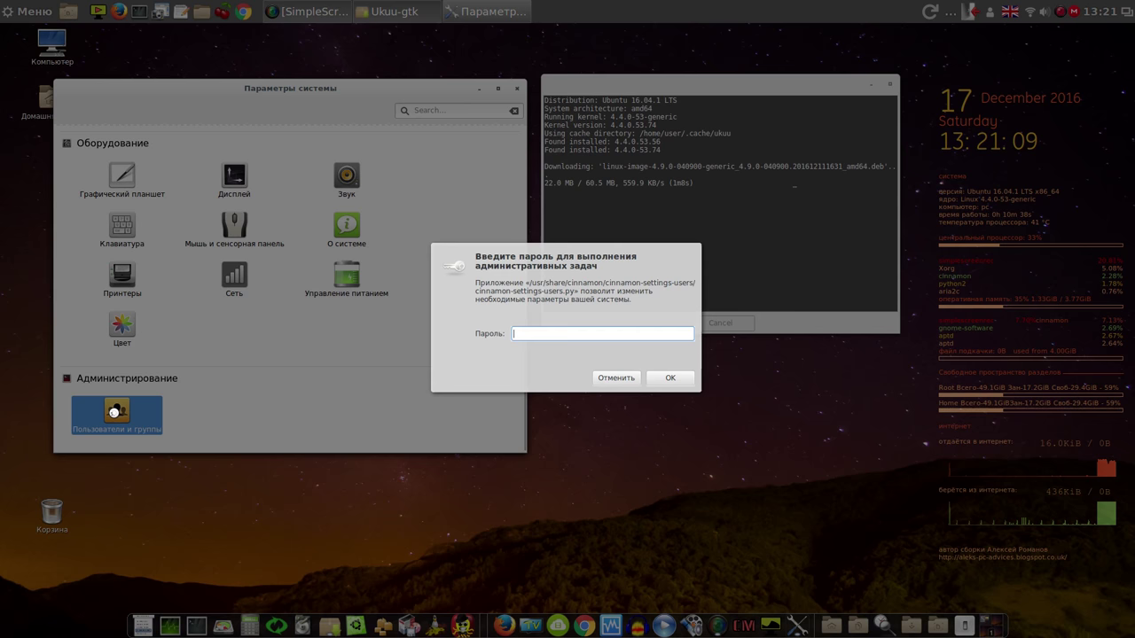
{"action": "type", "text": "1"}
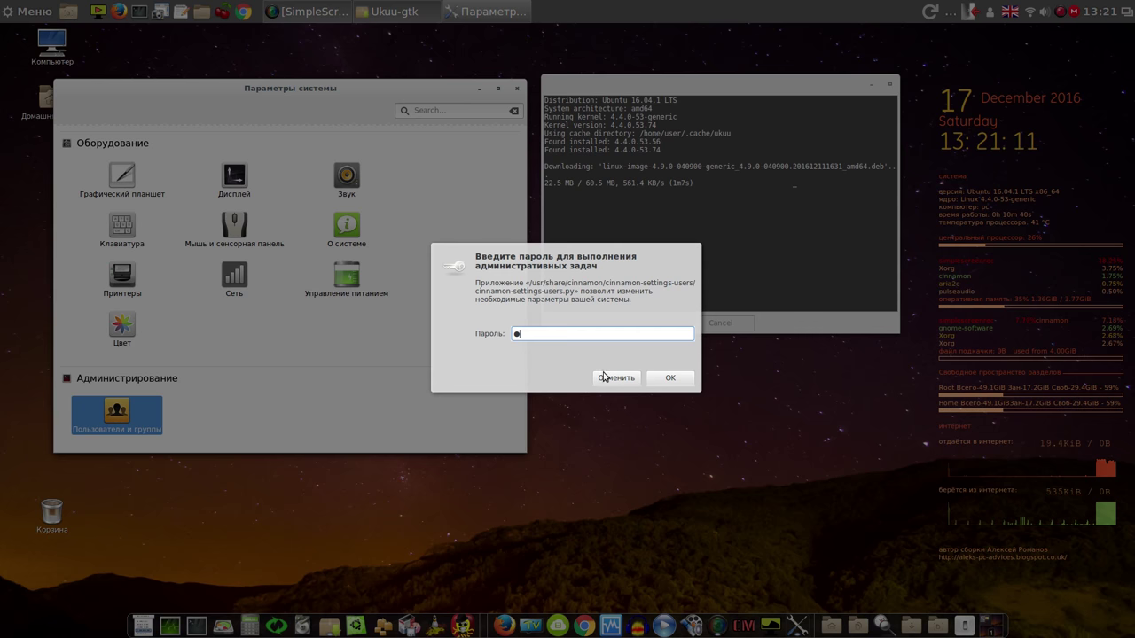
{"action": "left_click", "coordinate": [662, 383]}
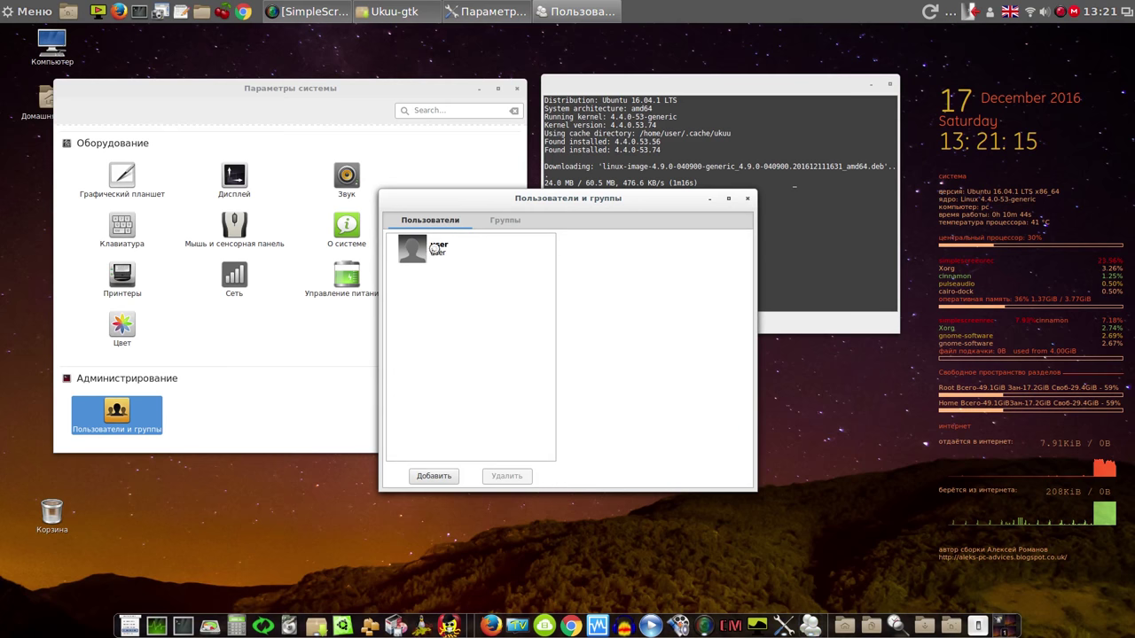
Review the administrator account's details, cancel the password change, and close the users window
{"action": "left_click", "coordinate": [431, 248]}
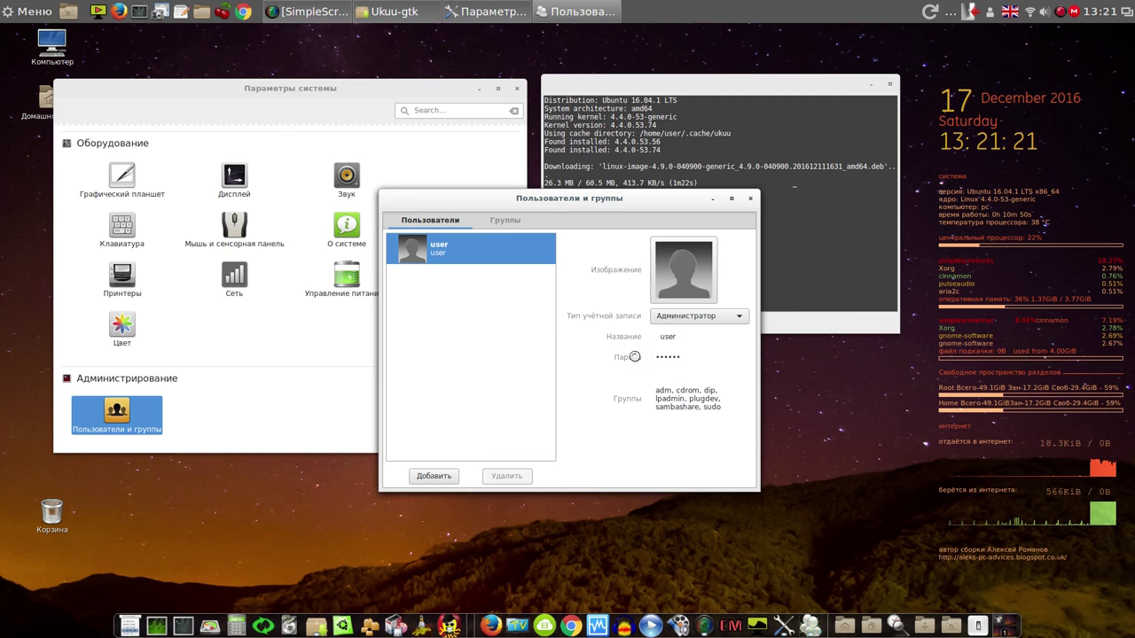
{"action": "left_click_drag", "start_coordinate": [613, 206], "coordinate": [390, 258]}
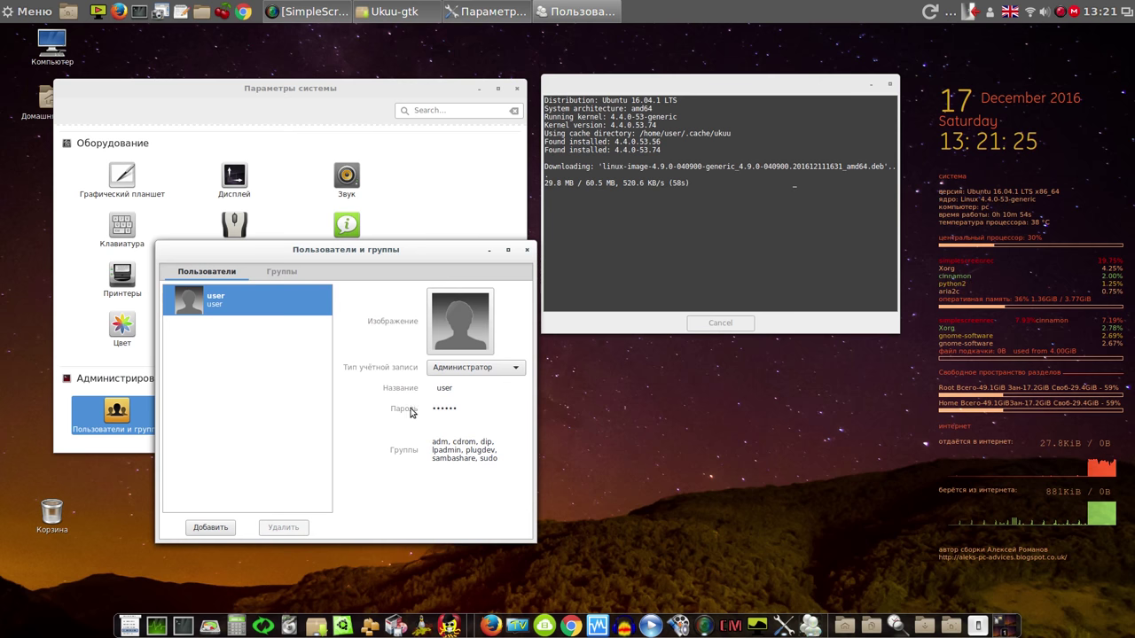
{"action": "left_click", "coordinate": [458, 412]}
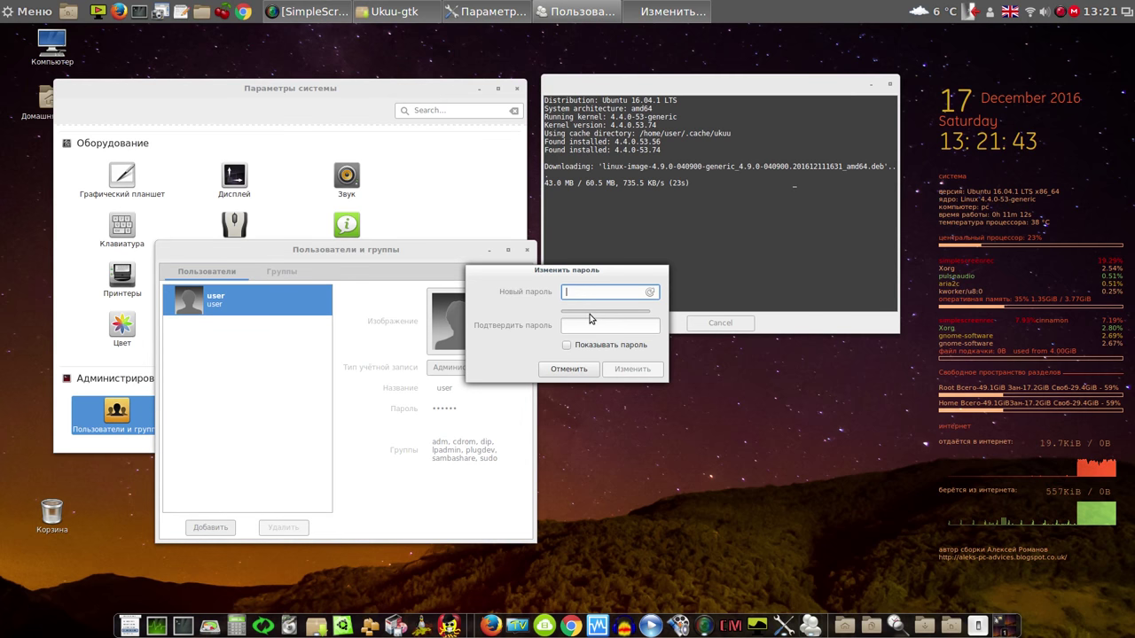
{"action": "left_click", "coordinate": [570, 369]}
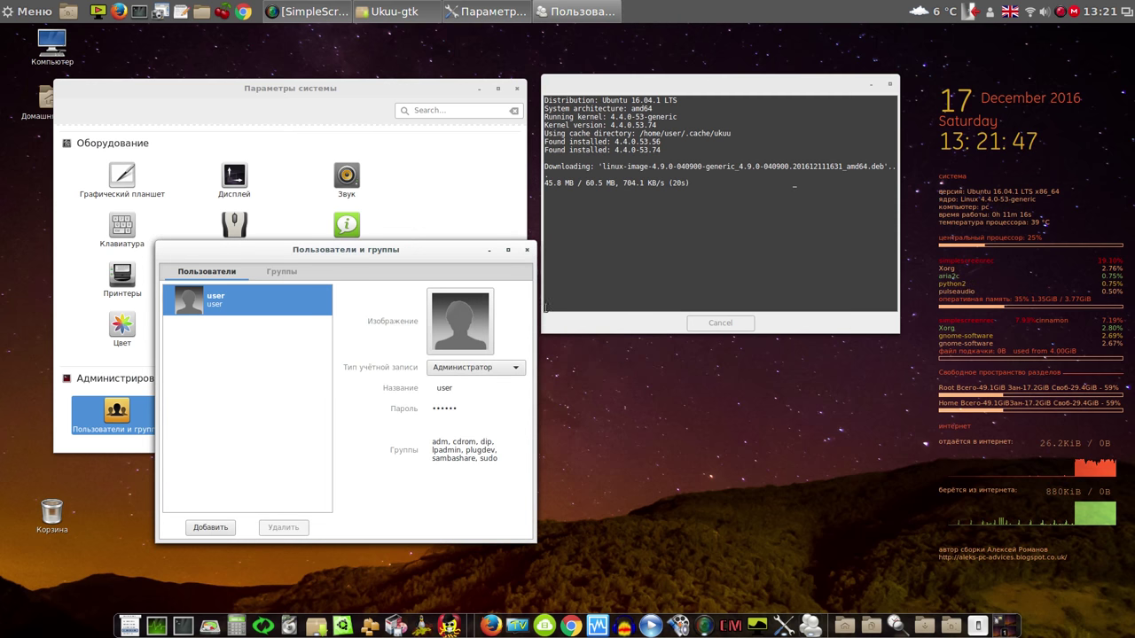
{"action": "left_click", "coordinate": [528, 250]}
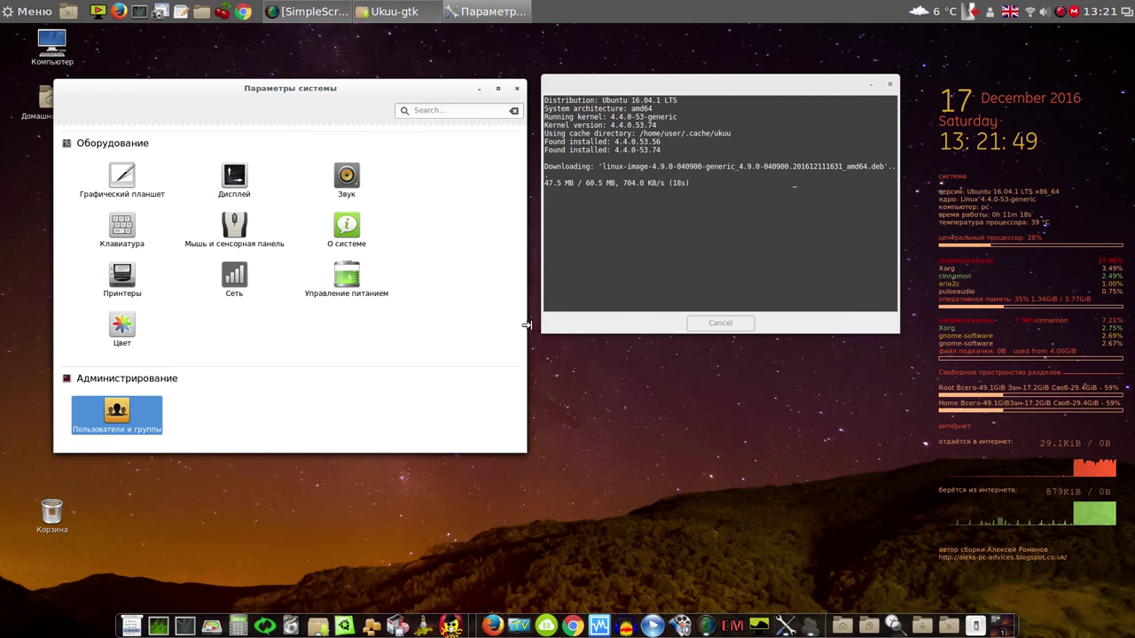
Scroll the Параметры системы categories, close the window, and bring up the applications menu
{"action": "left_click_drag", "start_coordinate": [522, 368], "coordinate": [546, 302]}
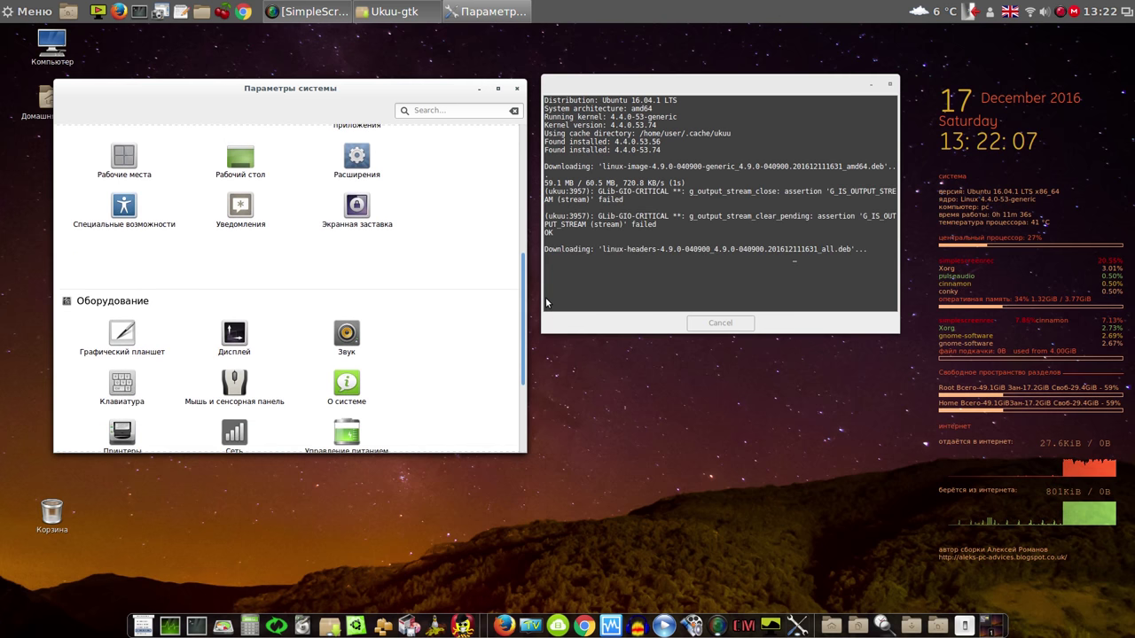
{"action": "left_click_drag", "start_coordinate": [546, 302], "coordinate": [544, 353]}
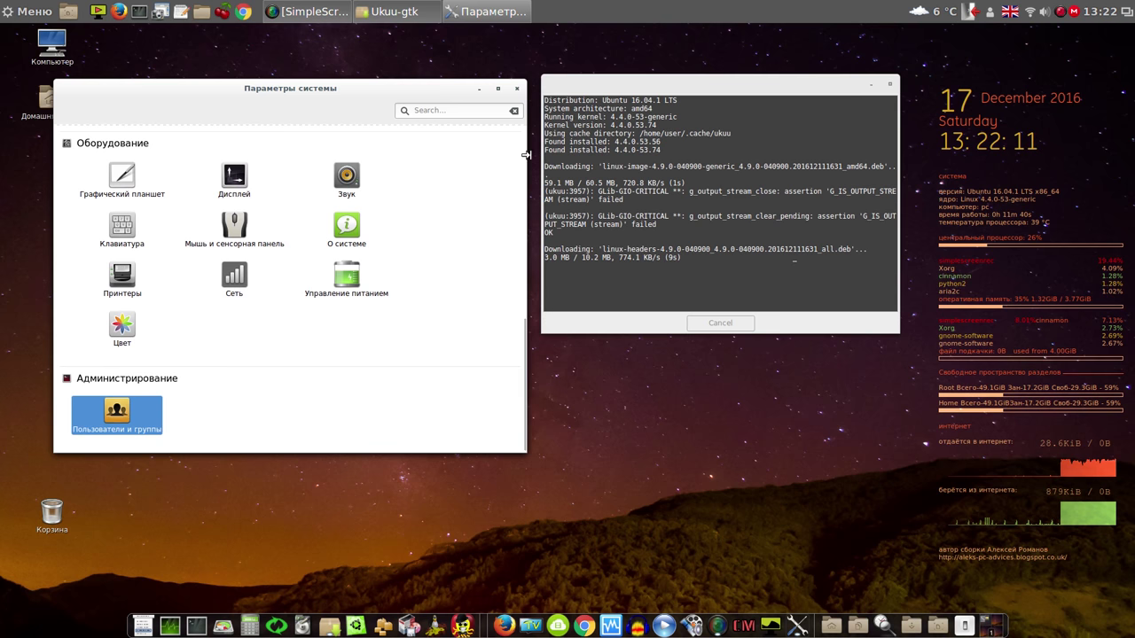
{"action": "left_click", "coordinate": [518, 90]}
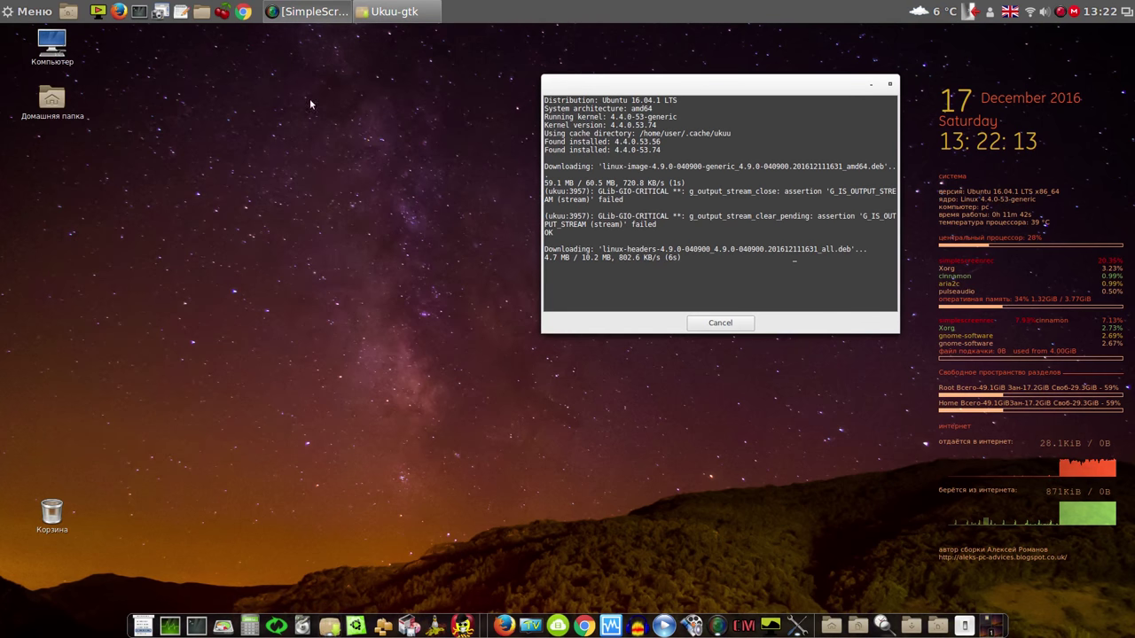
{"action": "left_click", "coordinate": [26, 11]}
{"action": "mouse_move", "coordinate": [134, 130]}
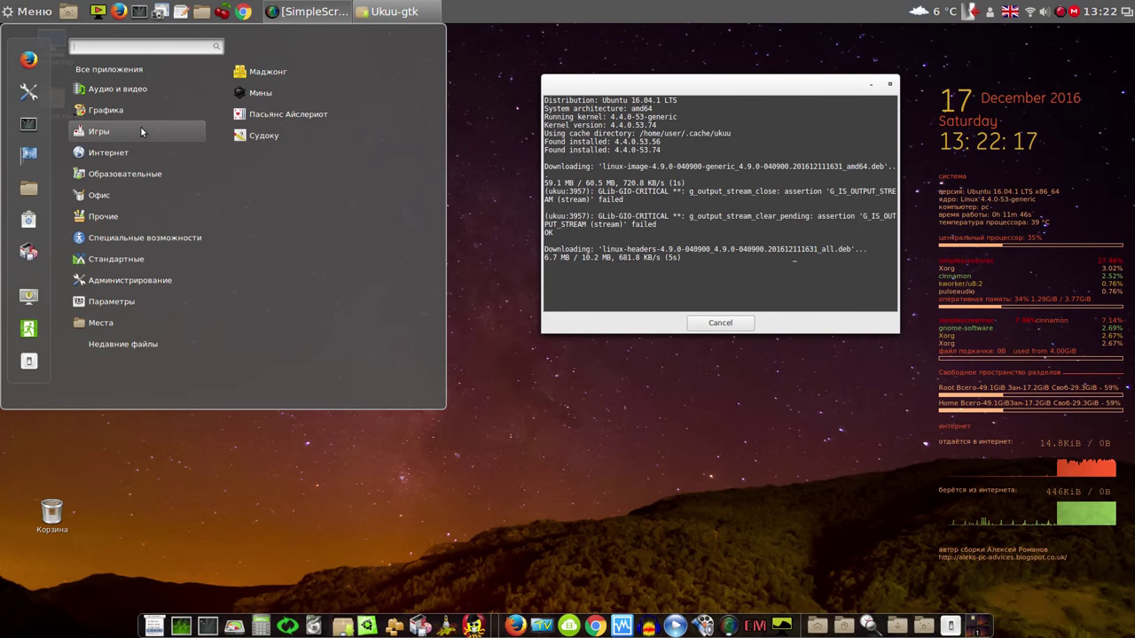
Open Language Support via 'lang' and apply the русский-then-English order system-wide
{"action": "type", "text": "l"}
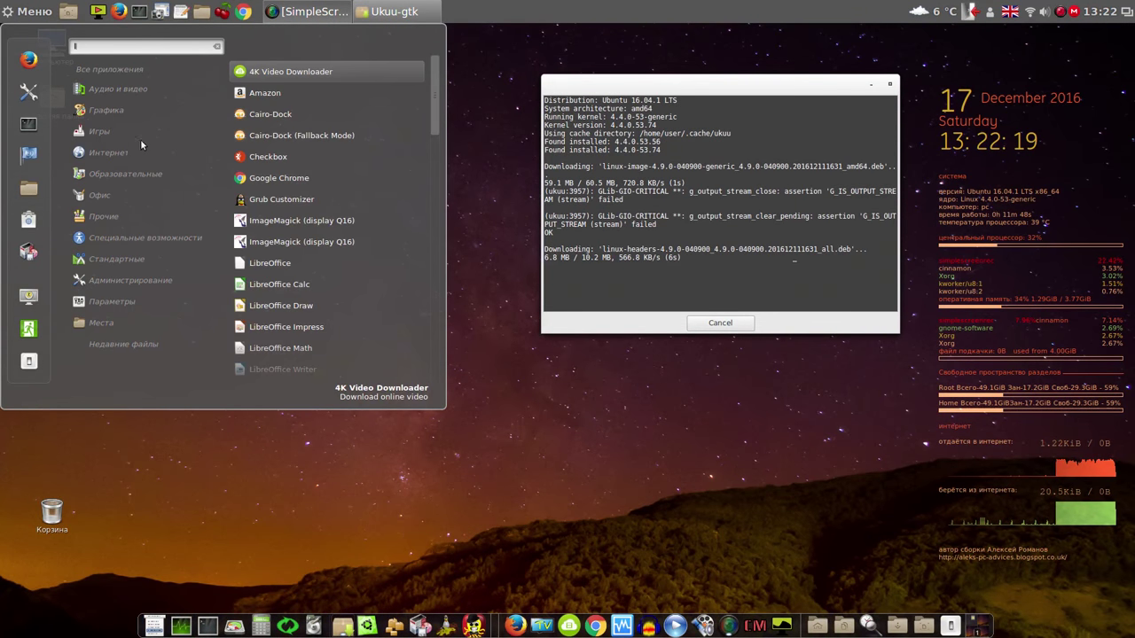
{"action": "type", "text": "ang"}
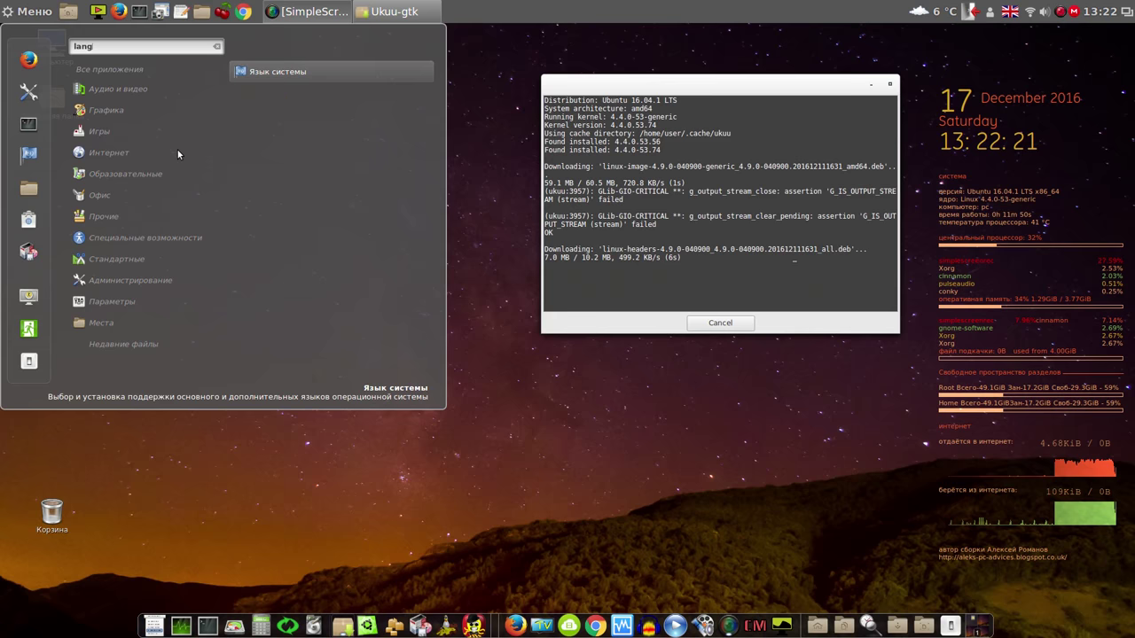
{"action": "left_click", "coordinate": [279, 73]}
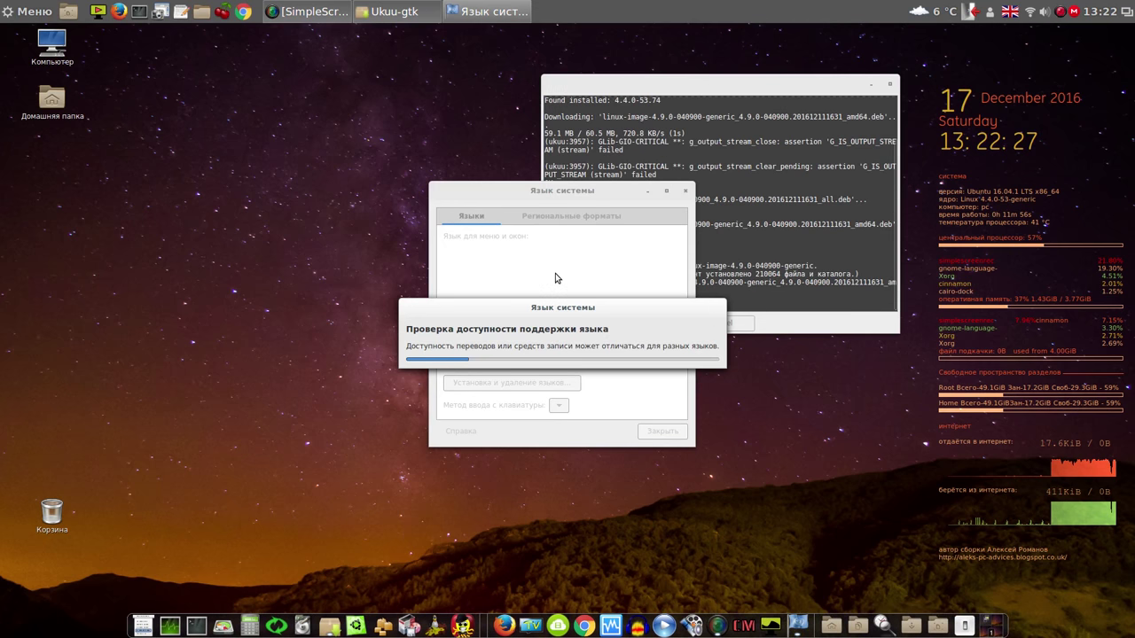
{"action": "left_click_drag", "start_coordinate": [535, 201], "coordinate": [258, 148]}
{"action": "left_click", "coordinate": [276, 215]}
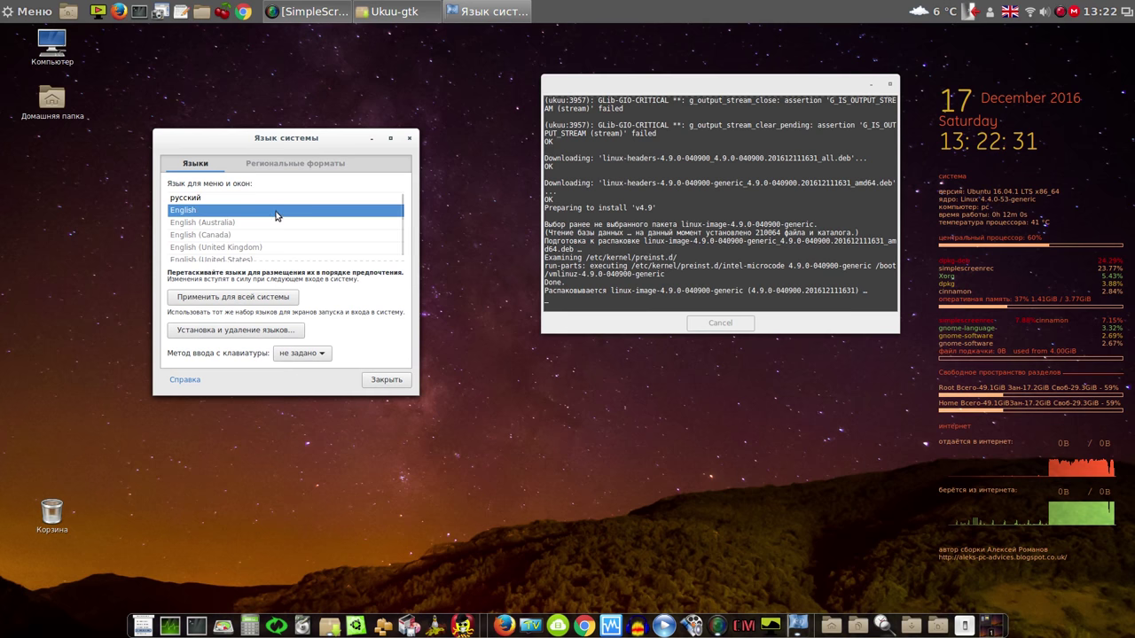
{"action": "left_click", "coordinate": [236, 200]}
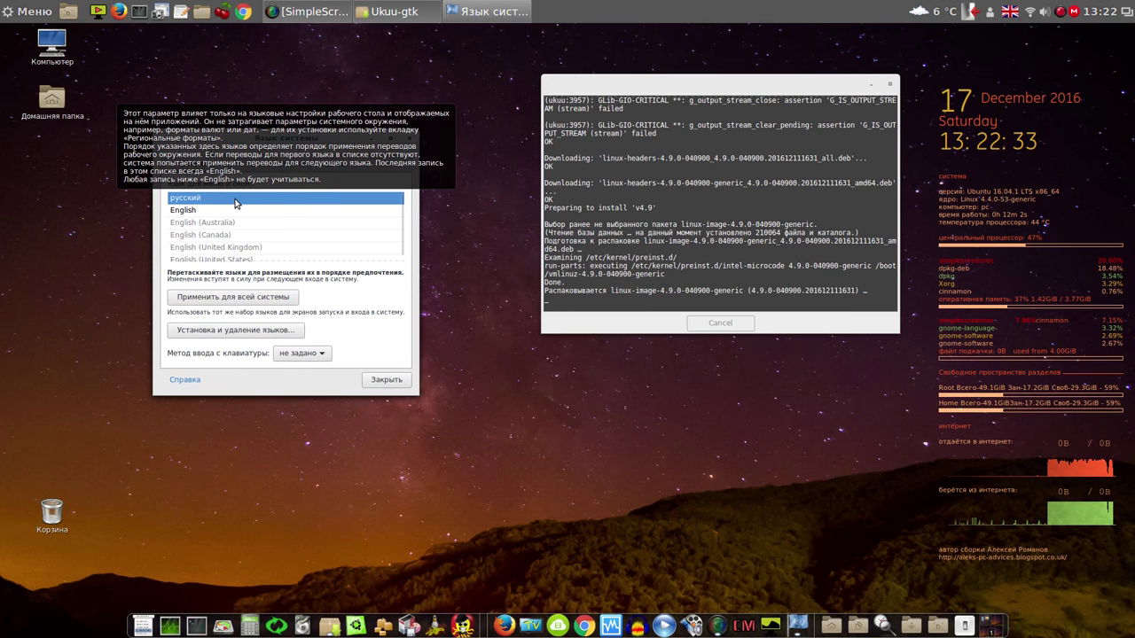
{"action": "left_click", "coordinate": [235, 211]}
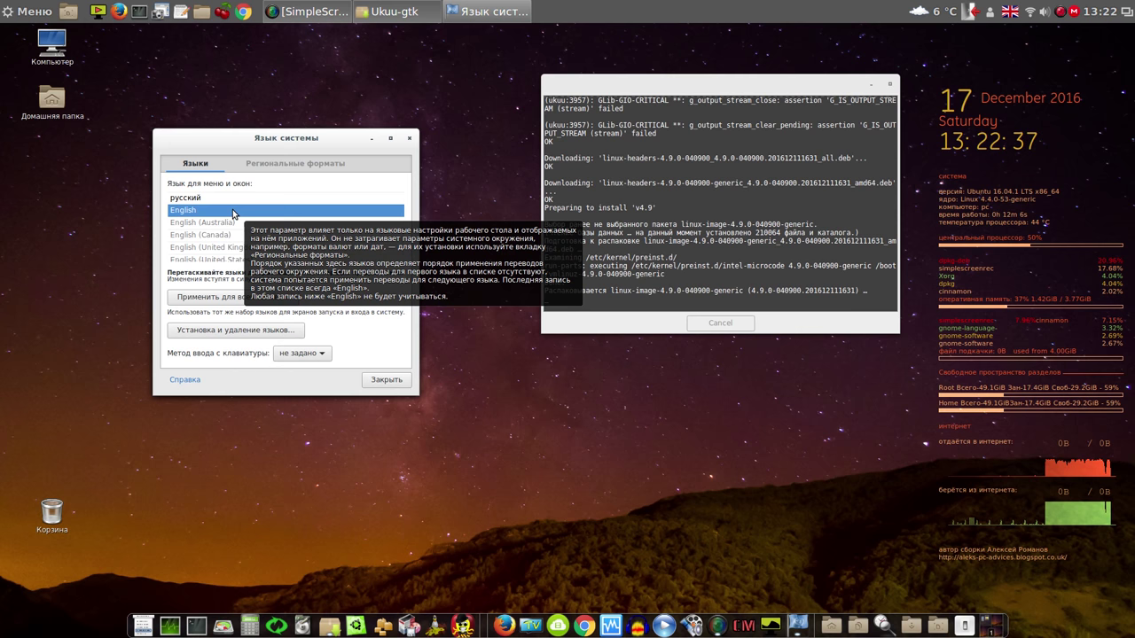
{"action": "left_click", "coordinate": [199, 222]}
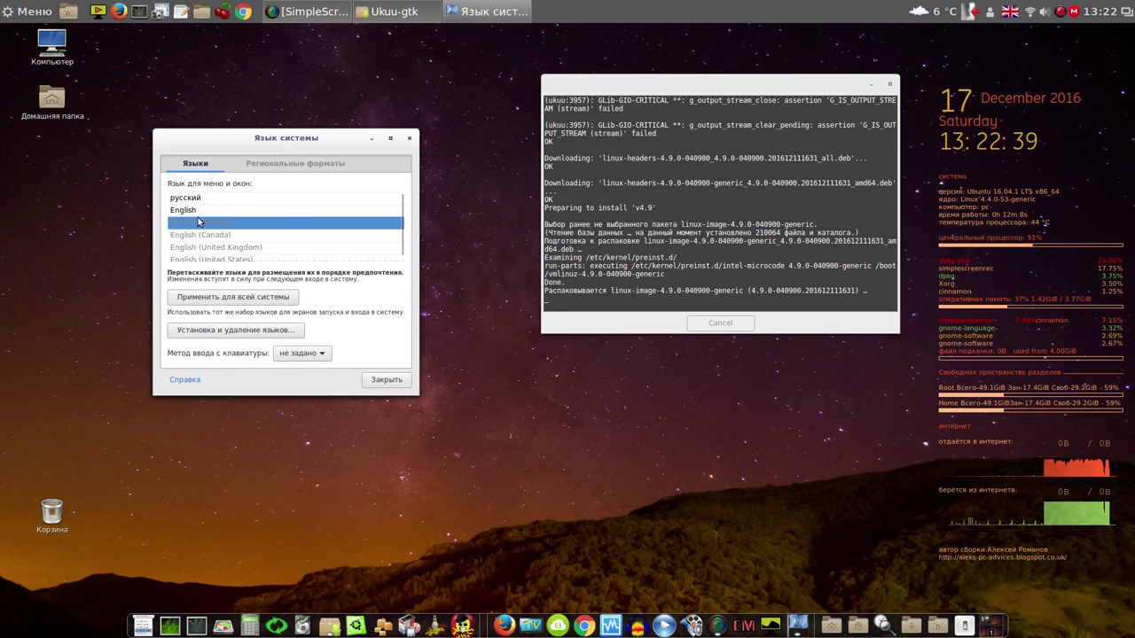
{"action": "left_click", "coordinate": [203, 216]}
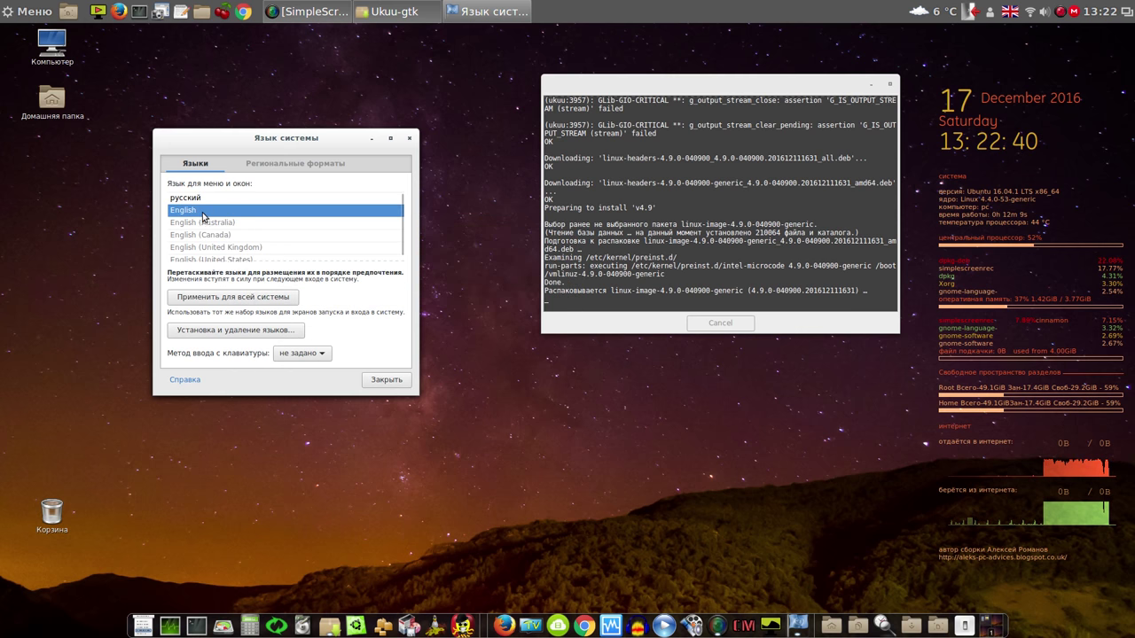
{"action": "left_click", "coordinate": [236, 299]}
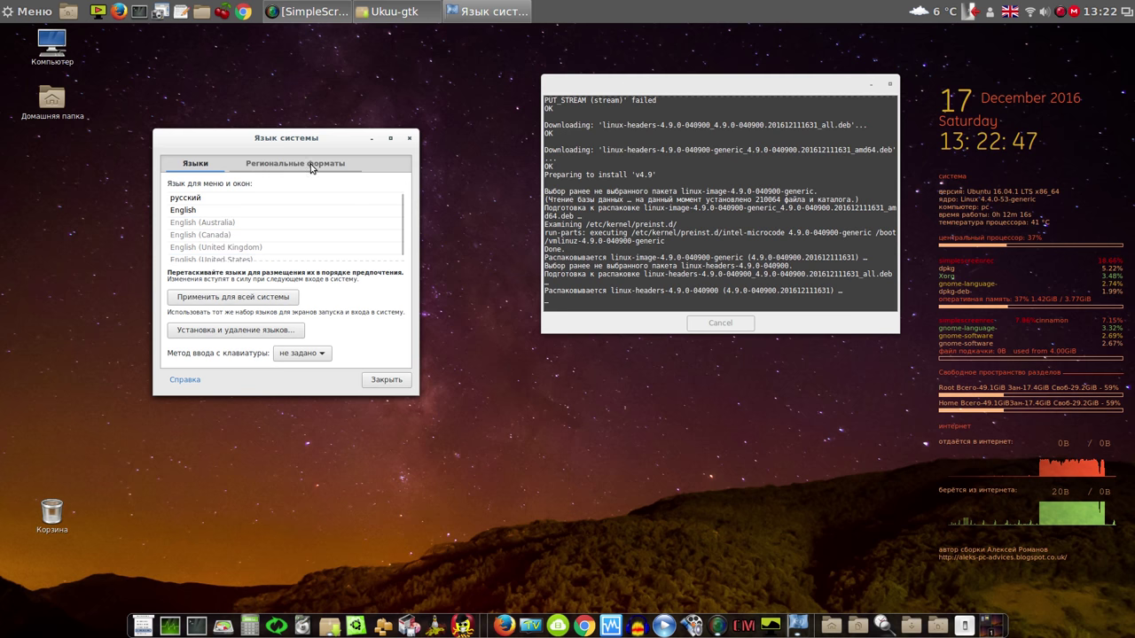
Set regional formats to русский (Российская Федерация) system-wide, authenticate, and close Language Support
{"action": "left_click", "coordinate": [312, 166]}
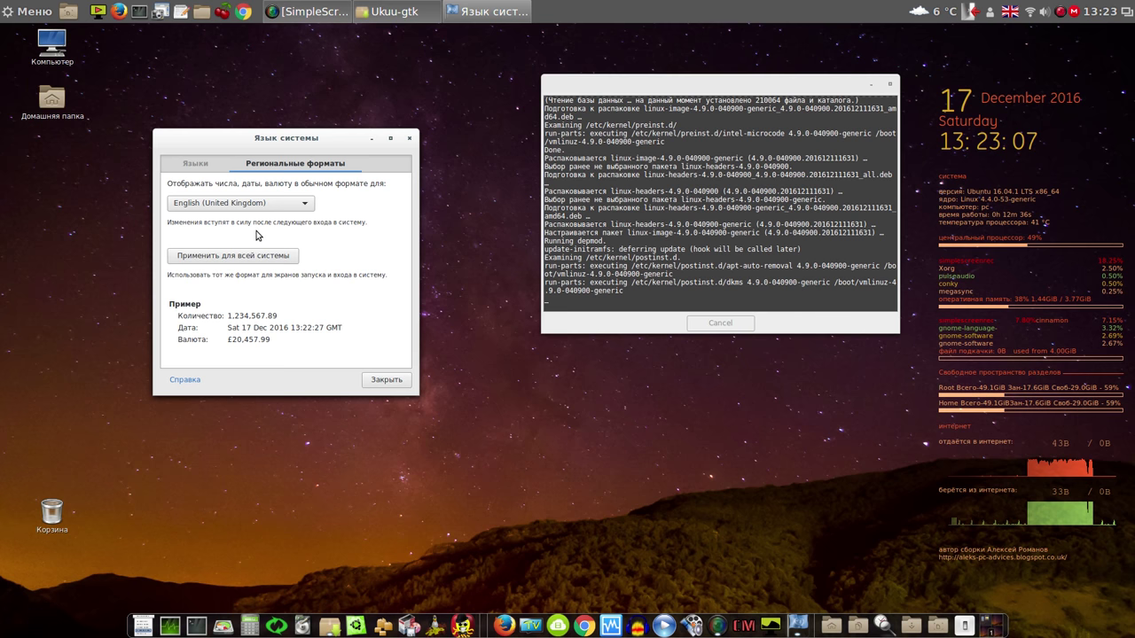
{"action": "left_click", "coordinate": [308, 204]}
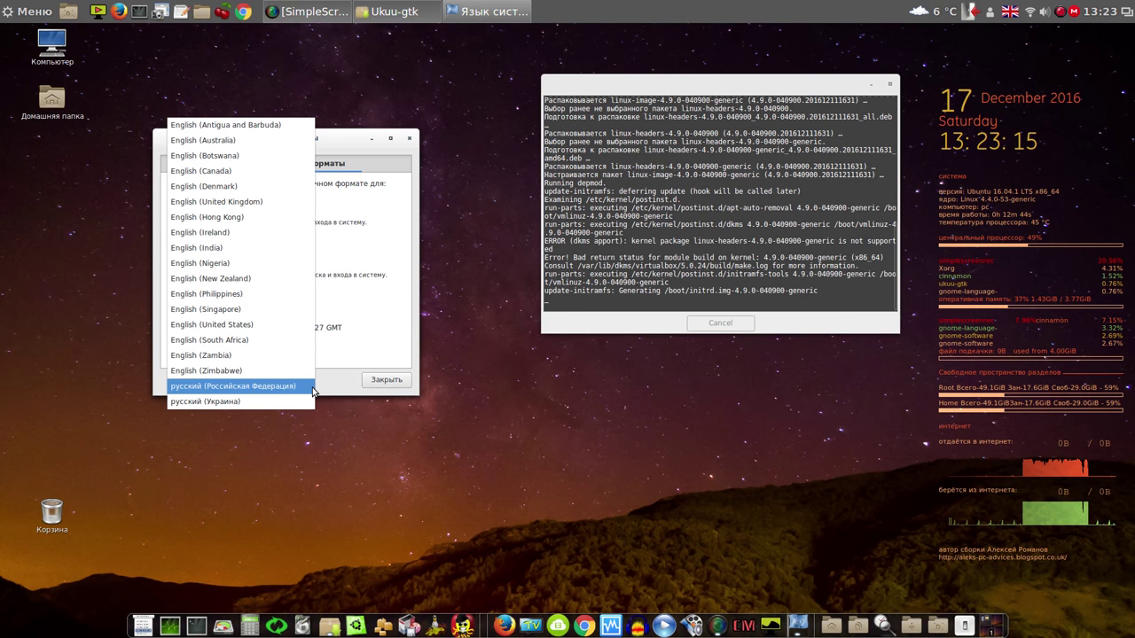
{"action": "left_click", "coordinate": [266, 387]}
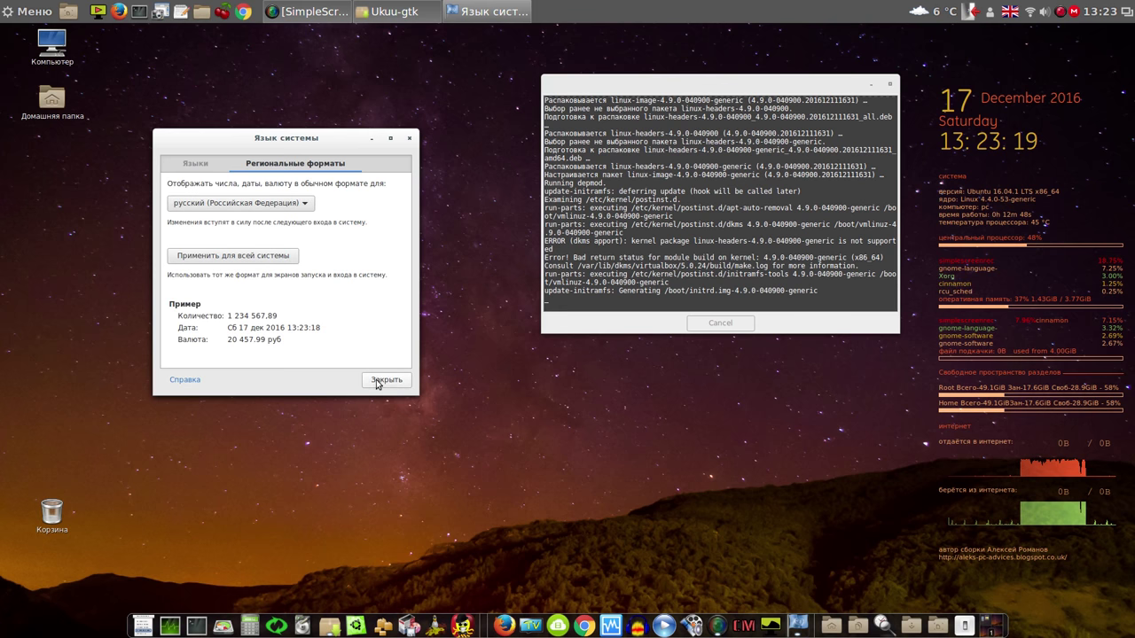
{"action": "left_click", "coordinate": [260, 255]}
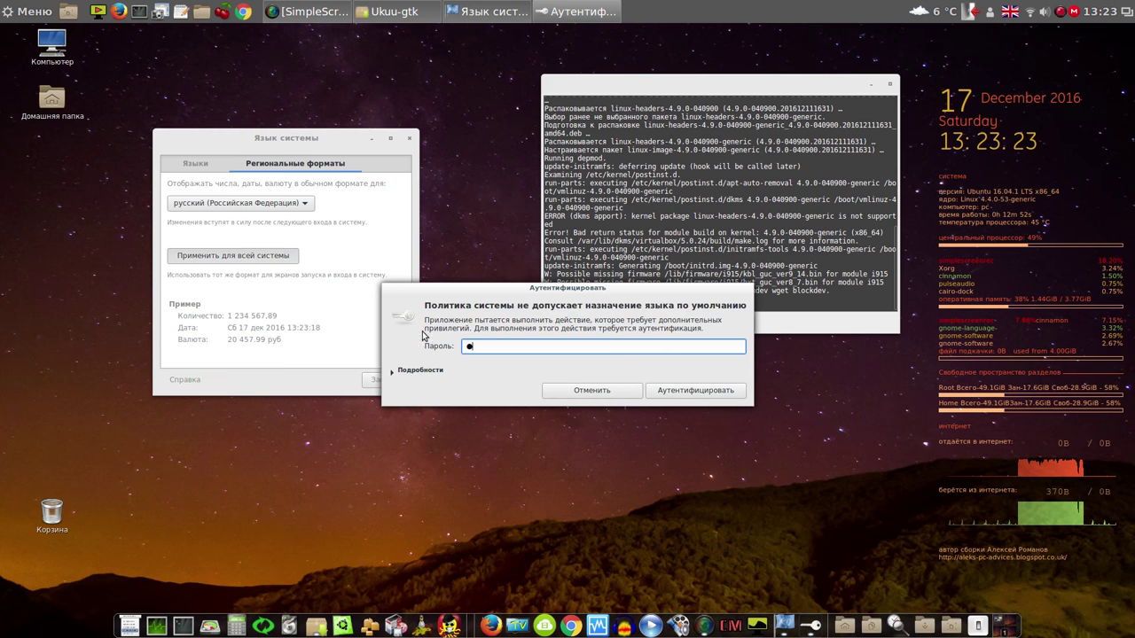
{"action": "left_click", "coordinate": [683, 387]}
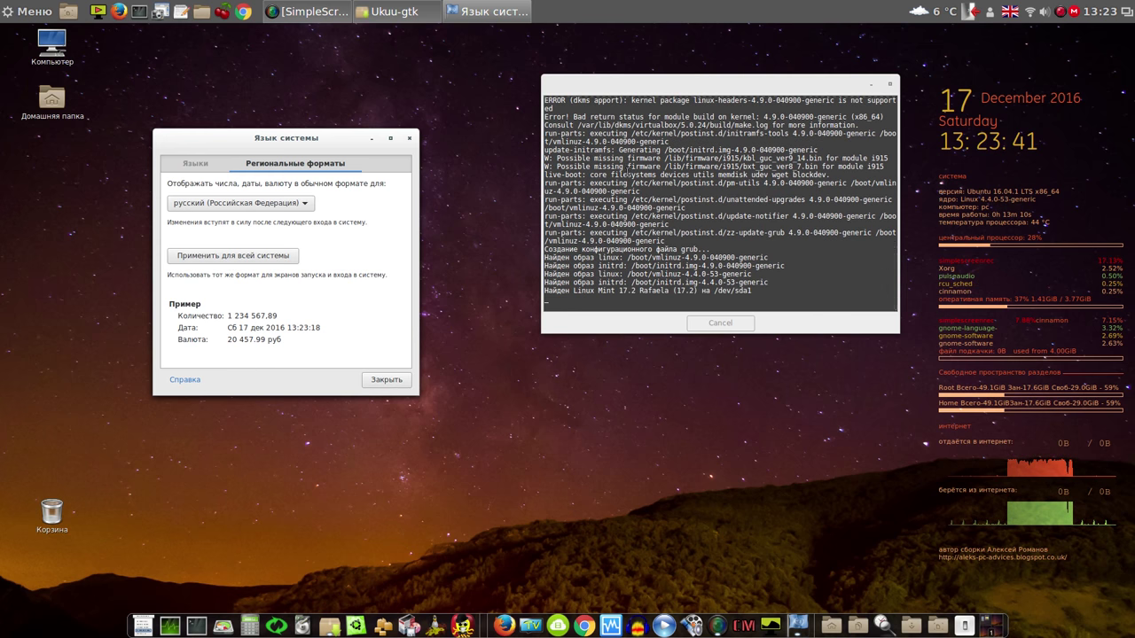
{"action": "left_click", "coordinate": [387, 380]}
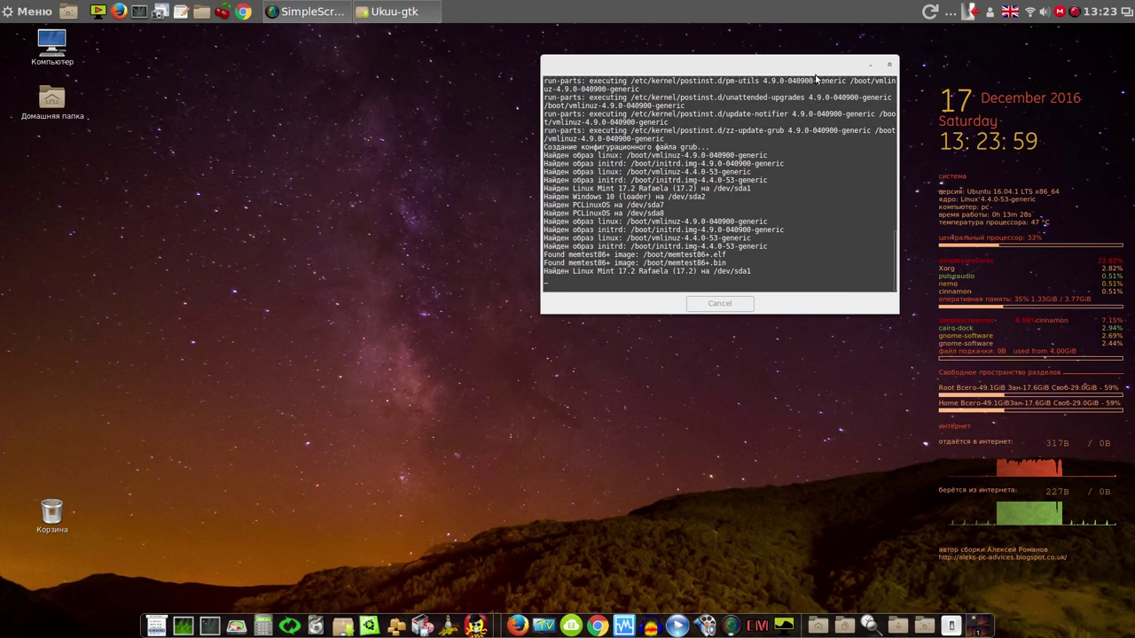
{"action": "left_click_drag", "start_coordinate": [813, 70], "coordinate": [783, 82]}
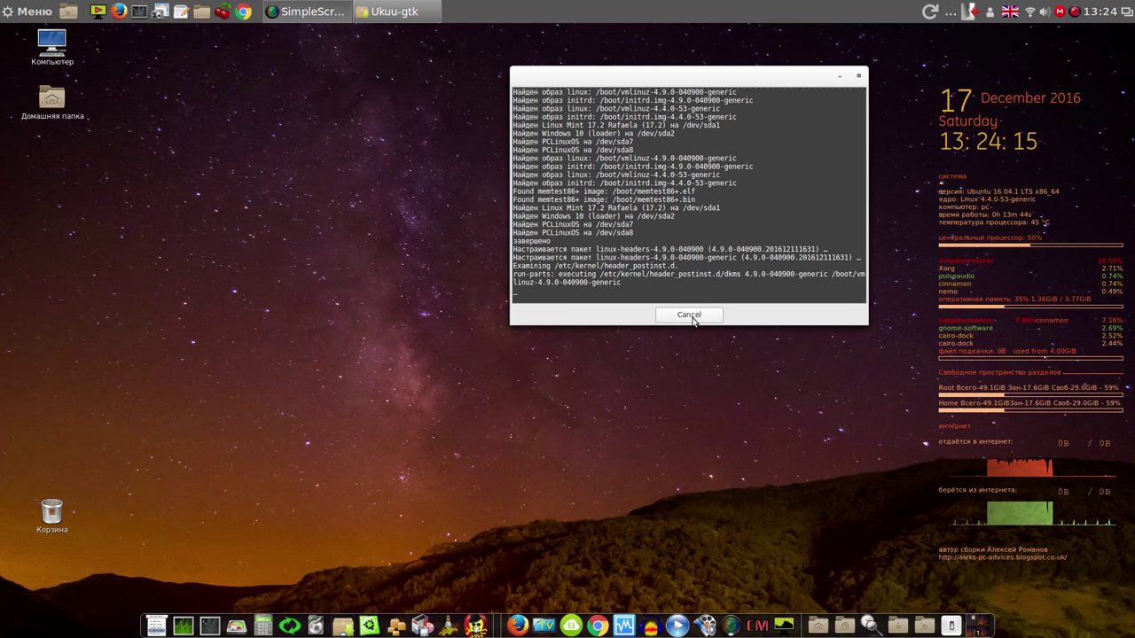
Launch VirtualBox and boot the ubuntu machine into the Systemback live system, arranging the windows
{"action": "left_click", "coordinate": [624, 623]}
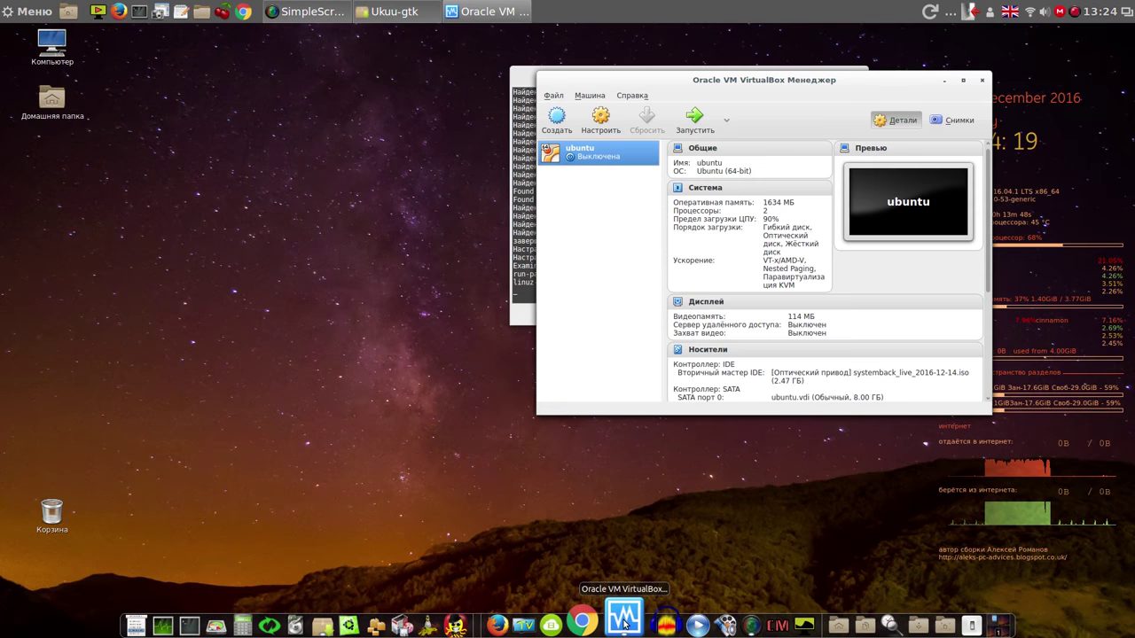
{"action": "left_click", "coordinate": [696, 123]}
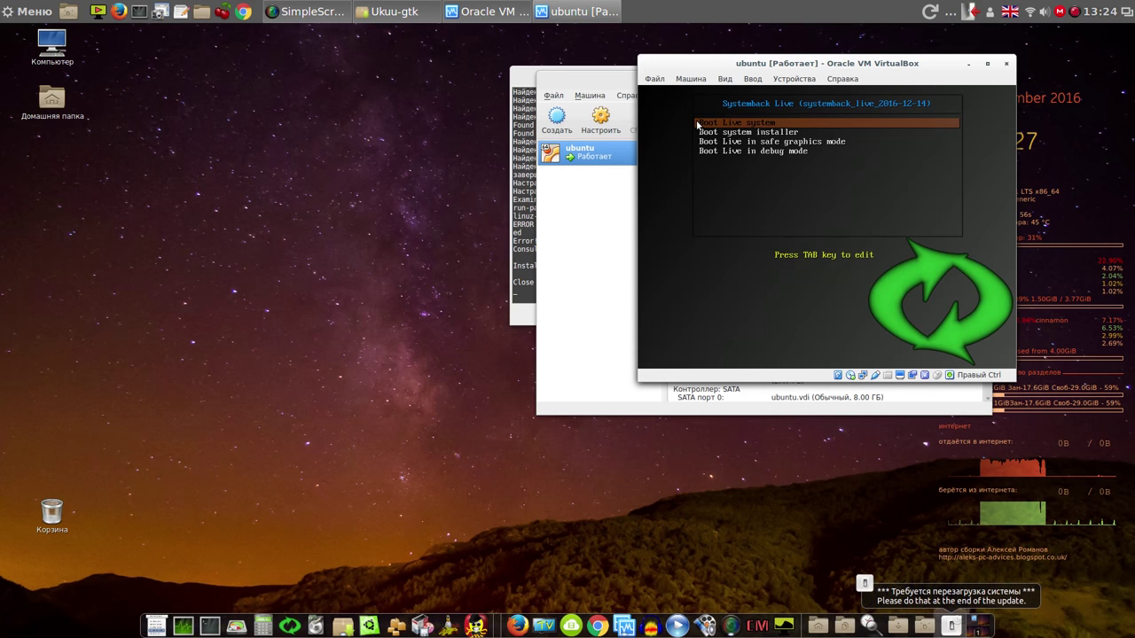
{"action": "key", "text": "Return"}
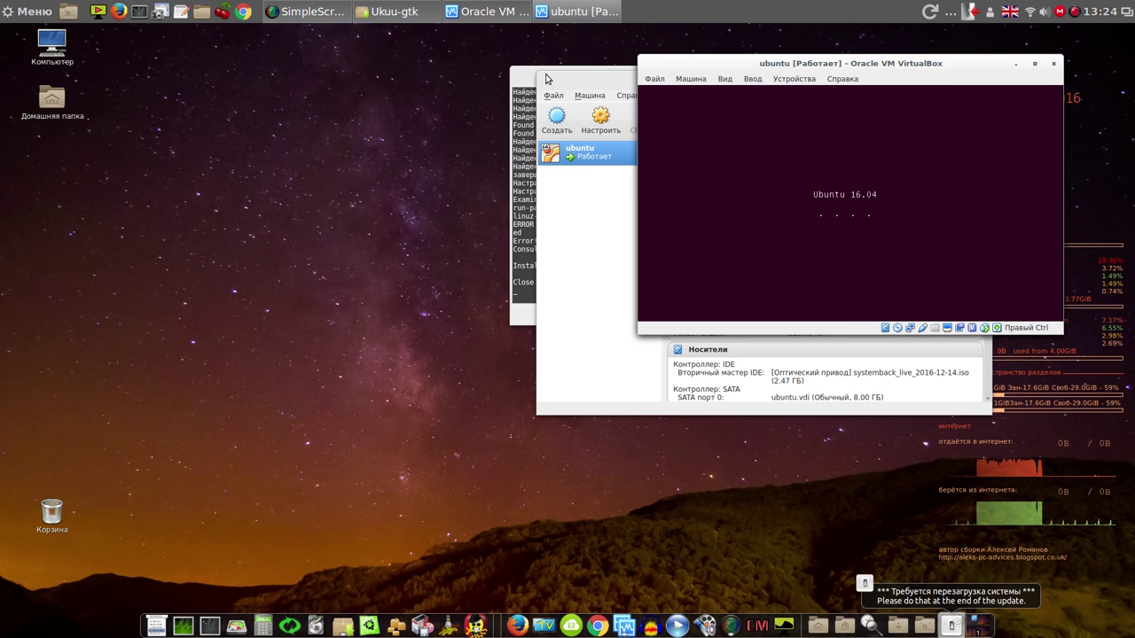
{"action": "left_click_drag", "start_coordinate": [527, 78], "coordinate": [167, 92]}
{"action": "left_click", "coordinate": [609, 80]}
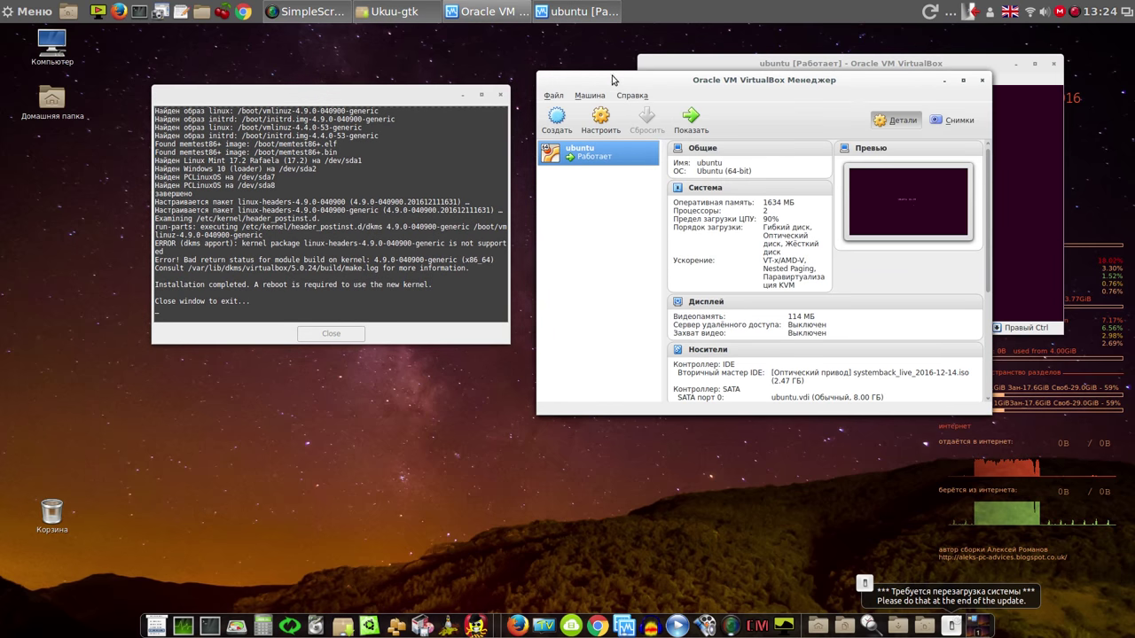
{"action": "left_click", "coordinate": [943, 80]}
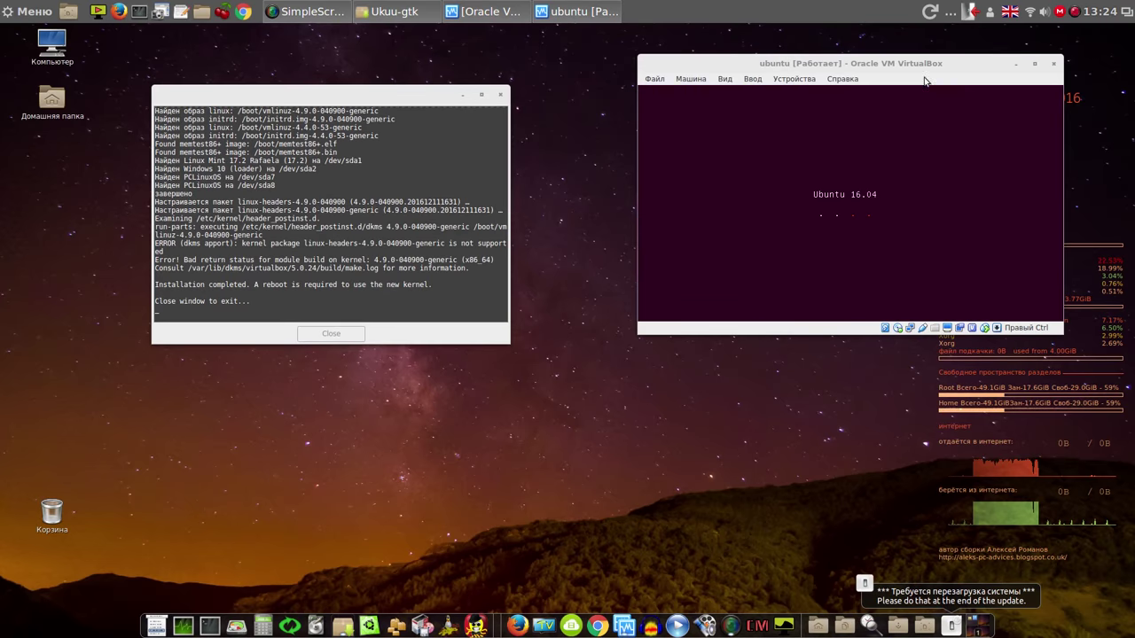
{"action": "left_click_drag", "start_coordinate": [355, 87], "coordinate": [304, 57]}
{"action": "left_click_drag", "start_coordinate": [565, 97], "coordinate": [530, 72]}
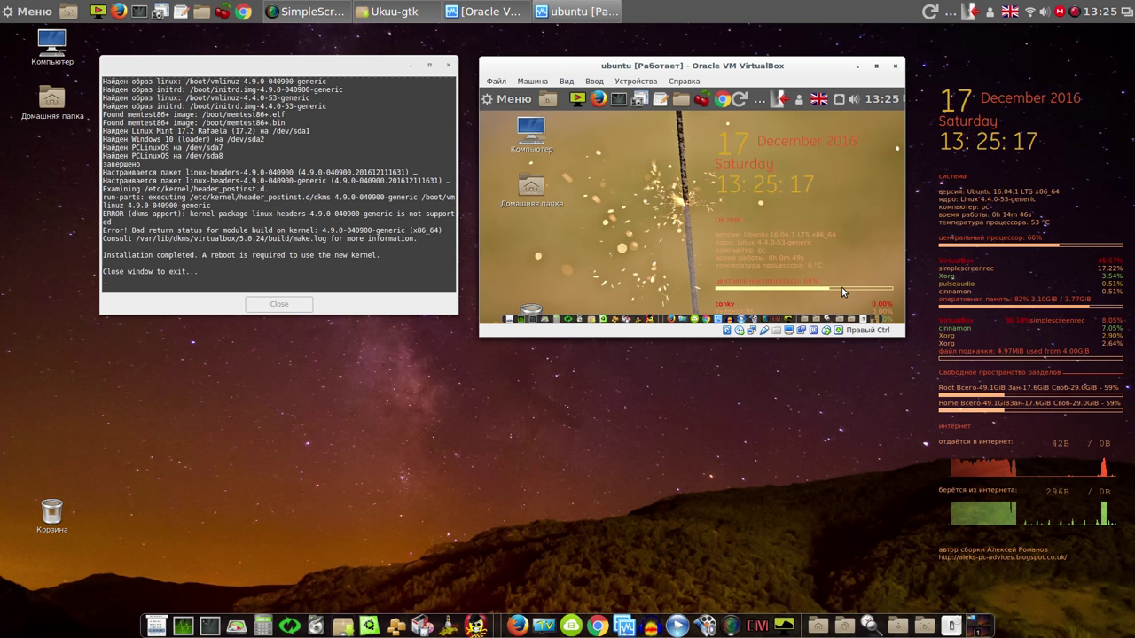
Power off the ubuntu virtual machine and restore the VirtualBox Manager window
{"action": "left_click", "coordinate": [897, 69]}
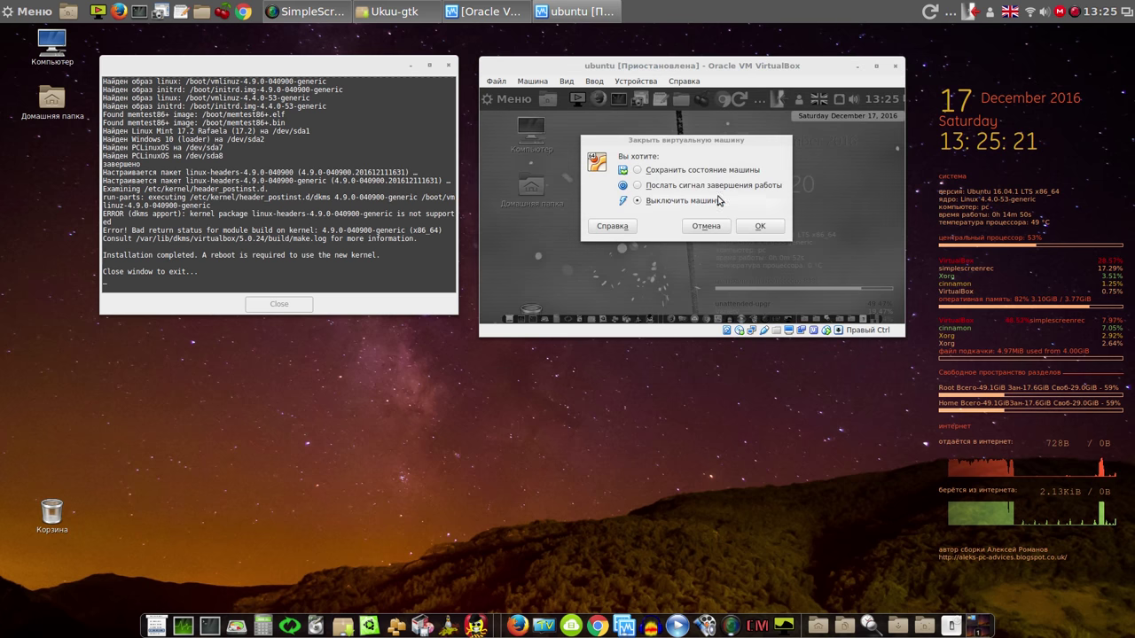
{"action": "left_click", "coordinate": [757, 227]}
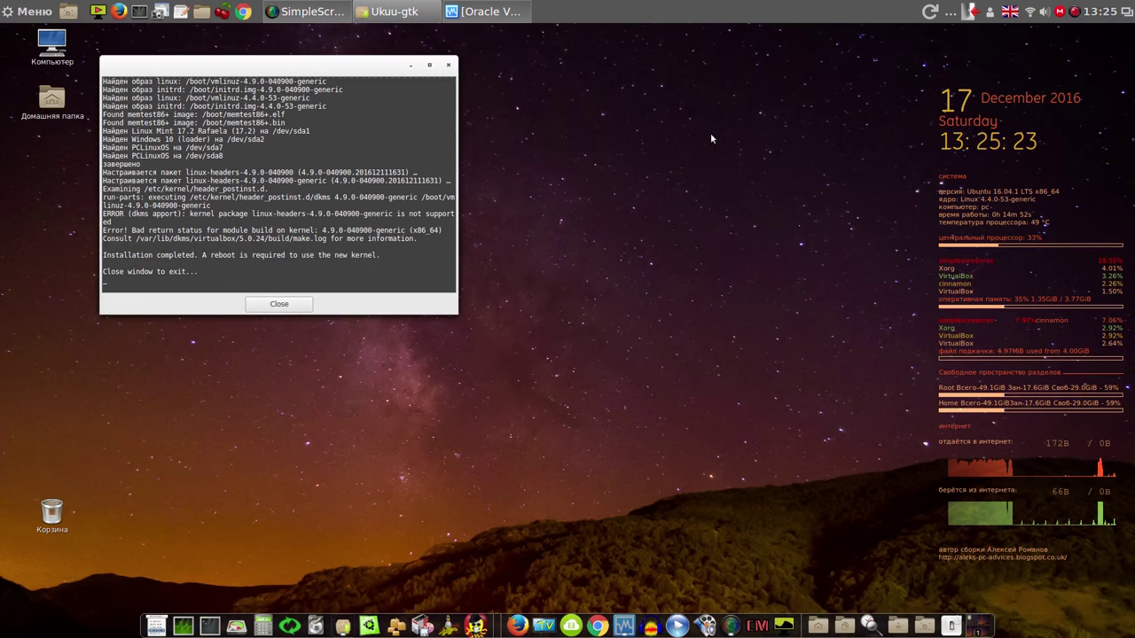
{"action": "left_click", "coordinate": [505, 9]}
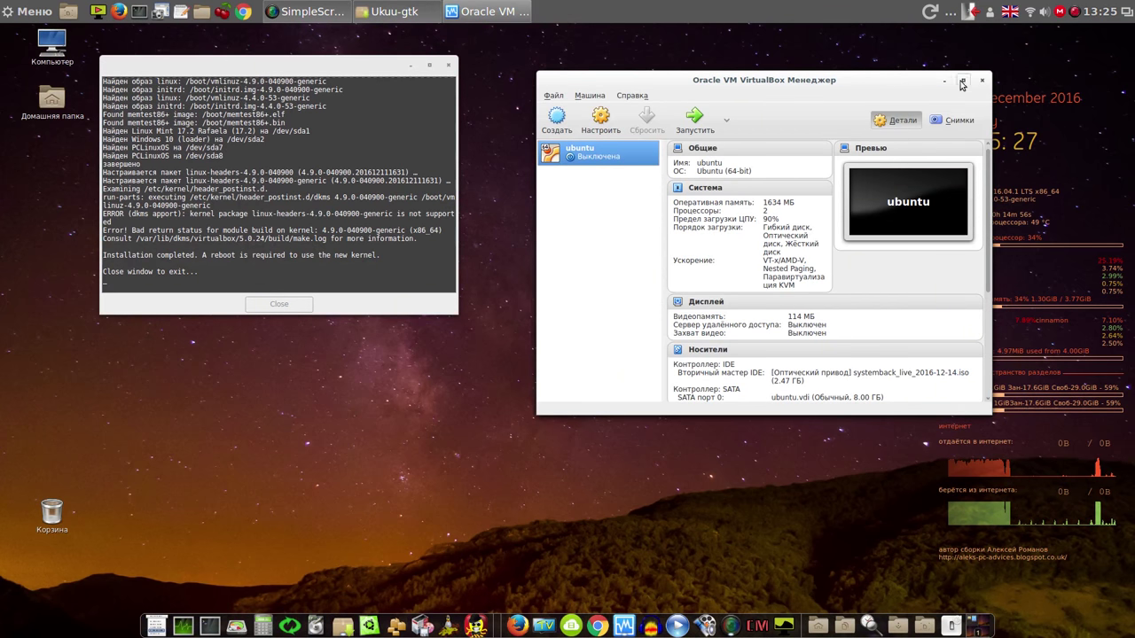
Close VirtualBox Manager and the finished Ukuu installer, then open the screen recorder's menu
{"action": "left_click", "coordinate": [983, 80]}
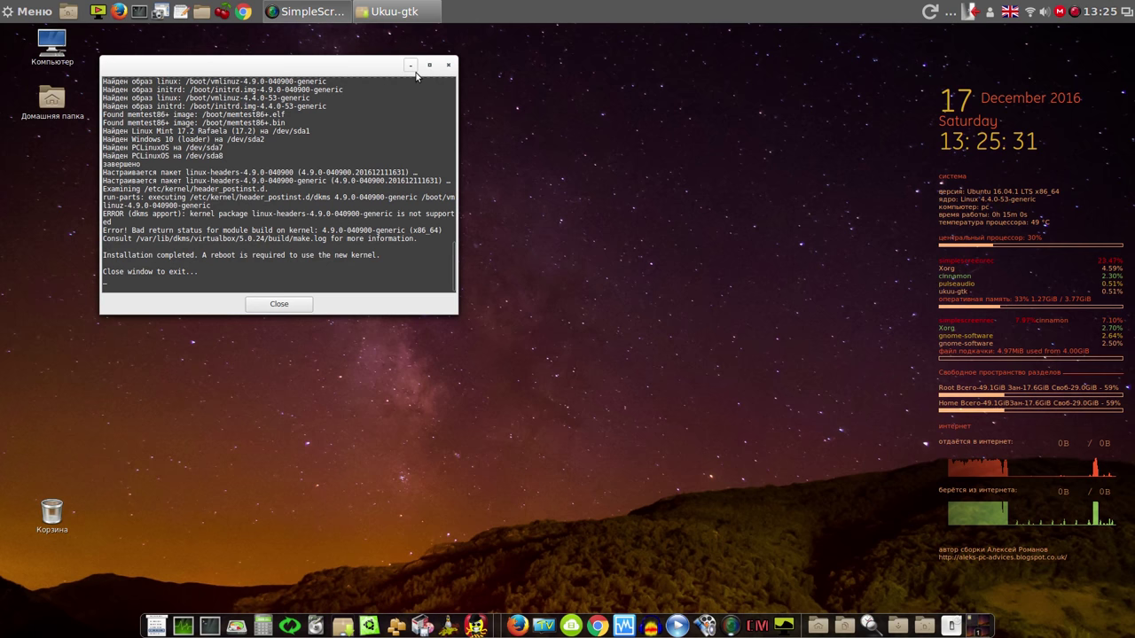
{"action": "left_click", "coordinate": [278, 305]}
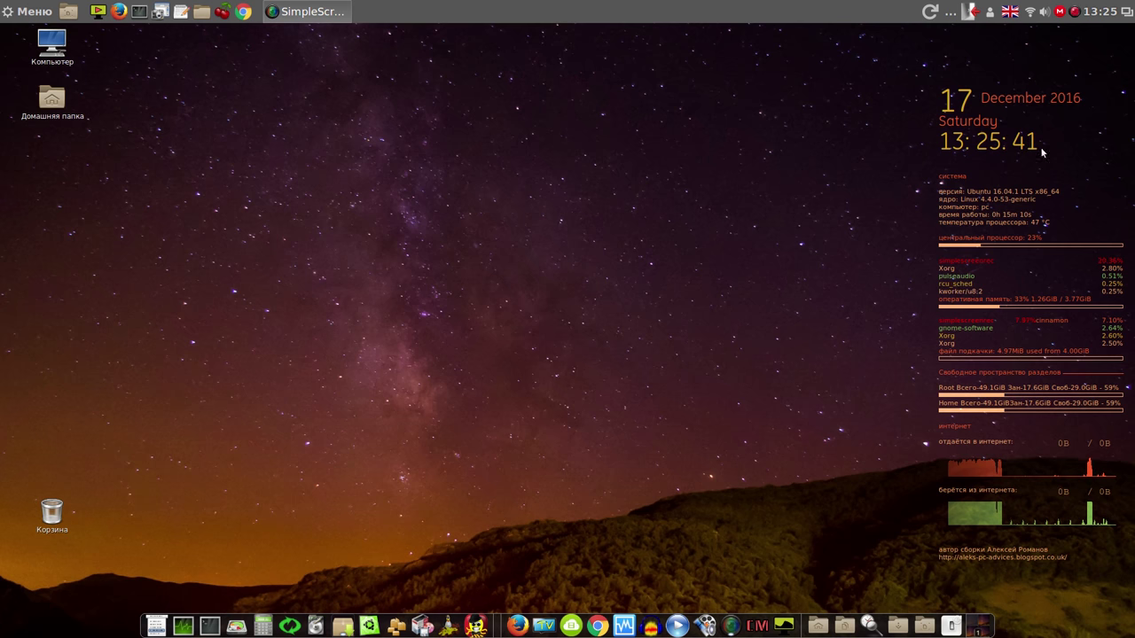
{"action": "right_click", "coordinate": [1075, 12]}
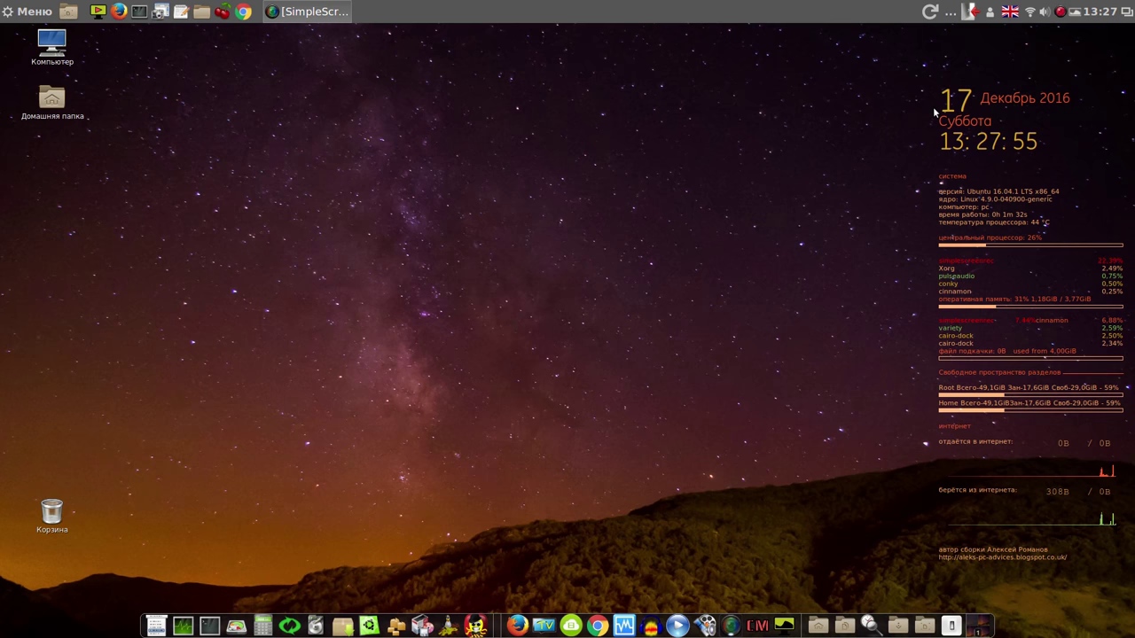
{"action": "left_click", "coordinate": [29, 13]}
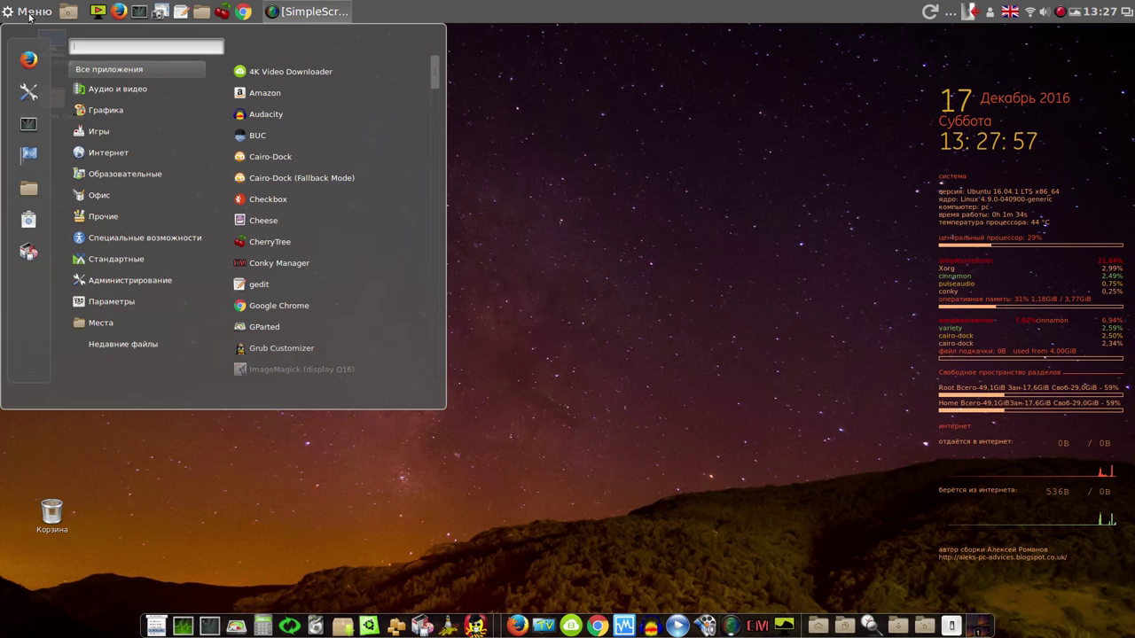
{"action": "left_click", "coordinate": [27, 154]}
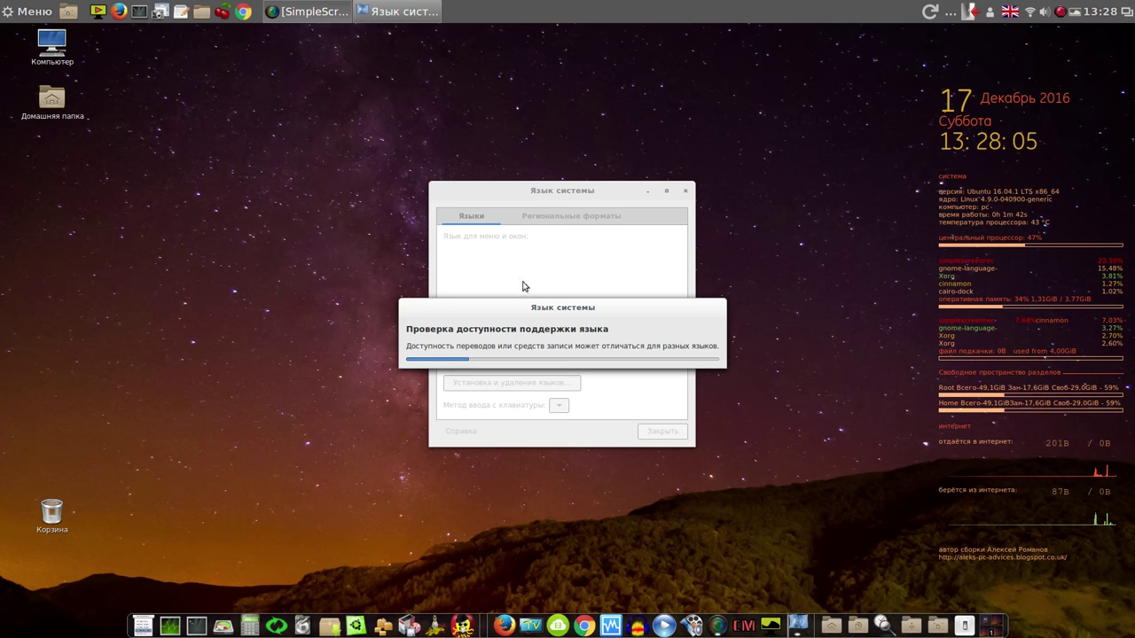
{"action": "left_click", "coordinate": [590, 219]}
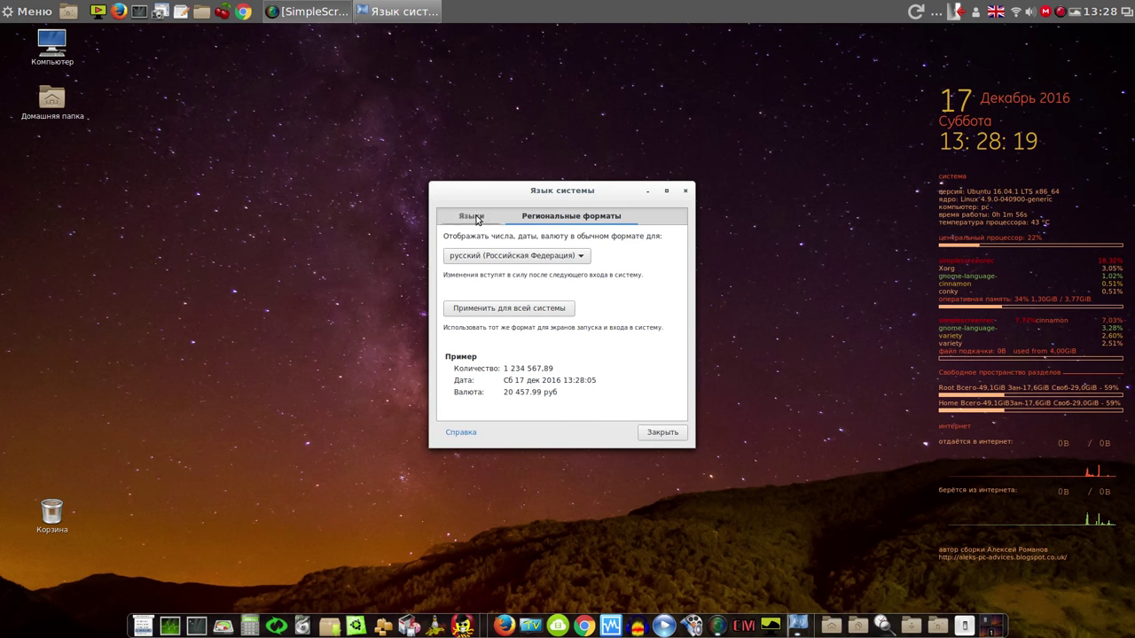
{"action": "left_click", "coordinate": [686, 190]}
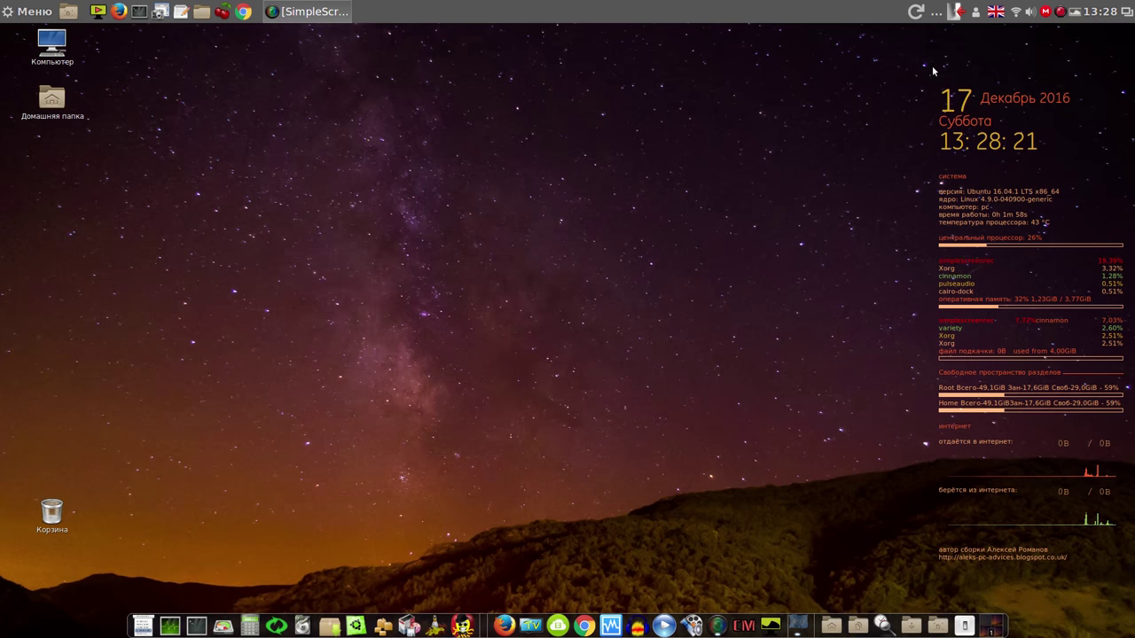
Toggle the keyboard layout with Alt+Shift to Russian and back to English (UK)
{"action": "left_click", "coordinate": [996, 12]}
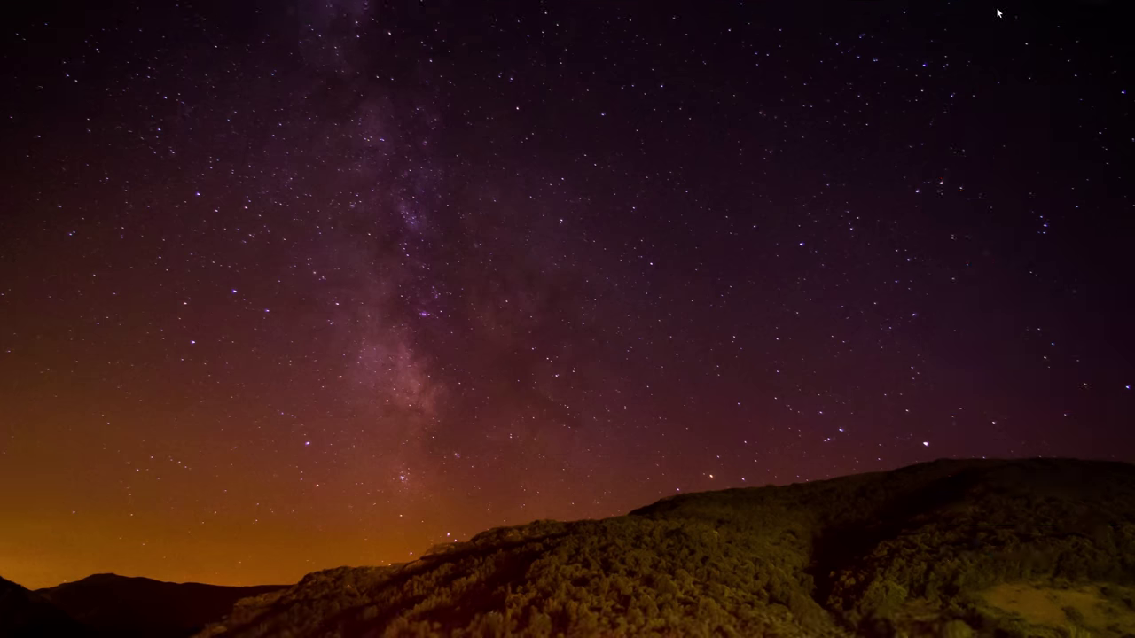
{"action": "left_click", "coordinate": [998, 13]}
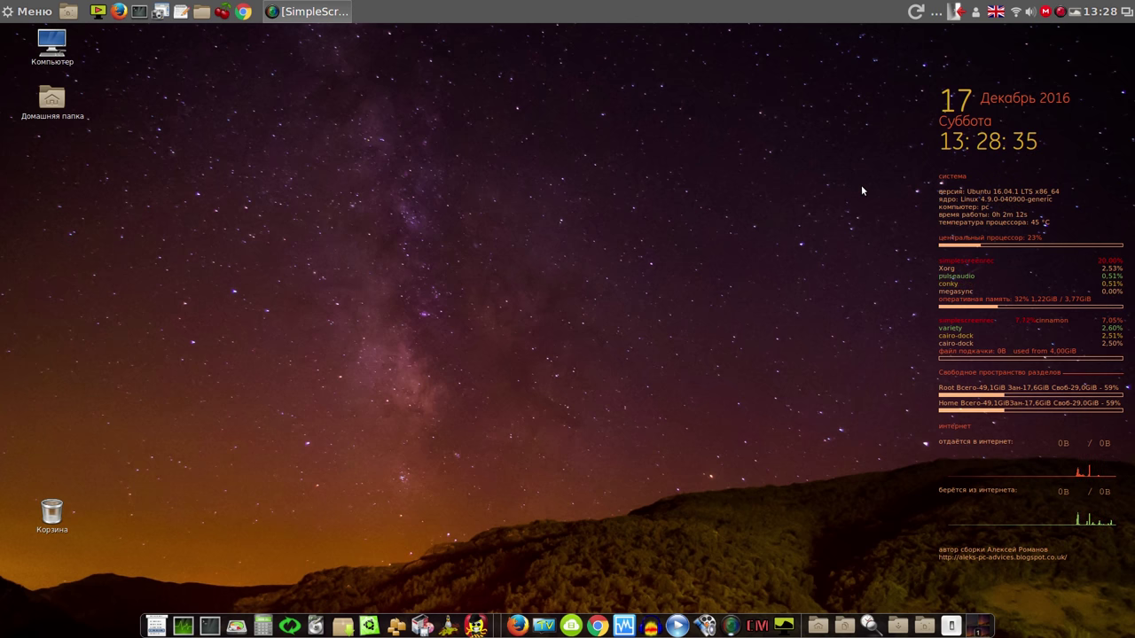
{"action": "key", "text": "alt+shift"}
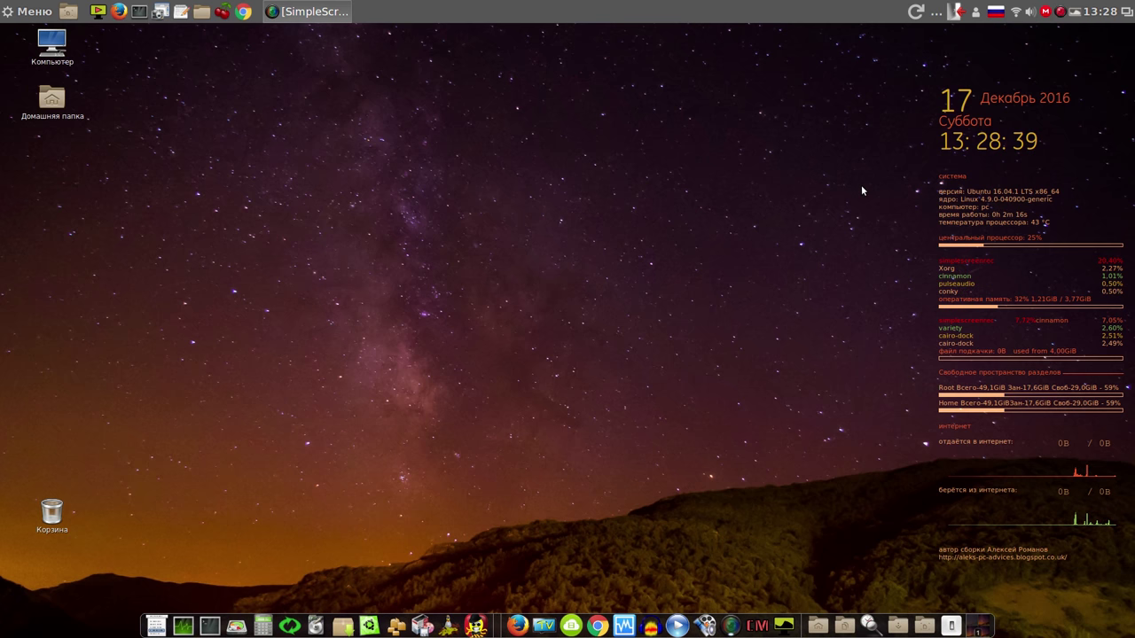
{"action": "key", "text": "alt+shift"}
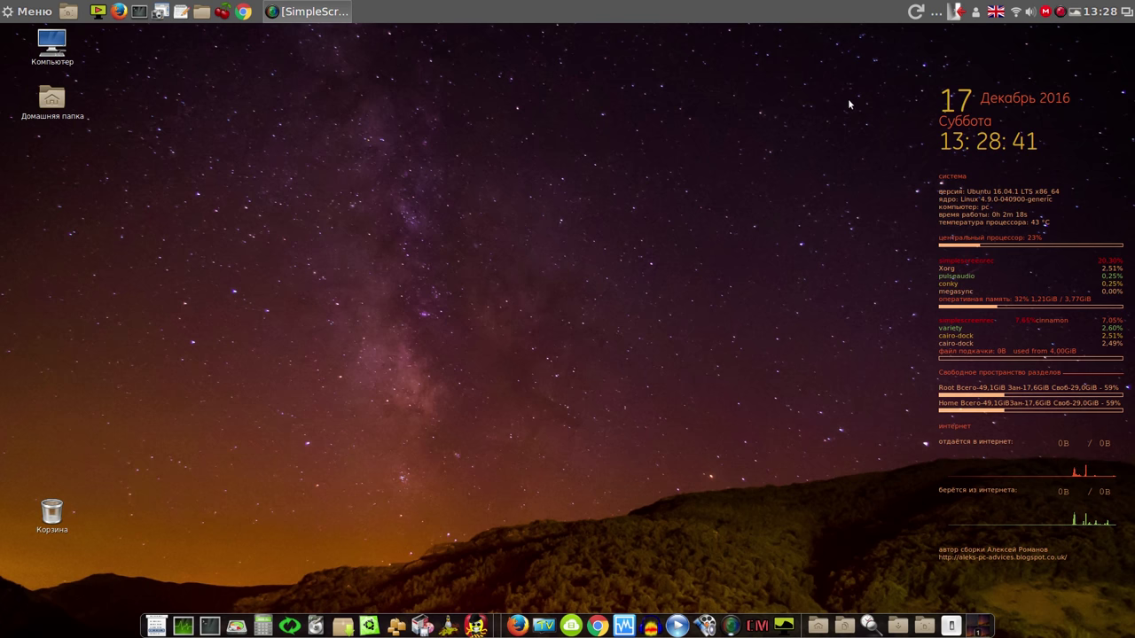
Type a line of @ signs in a new gedit document, then close it without saving
{"action": "left_click", "coordinate": [181, 11]}
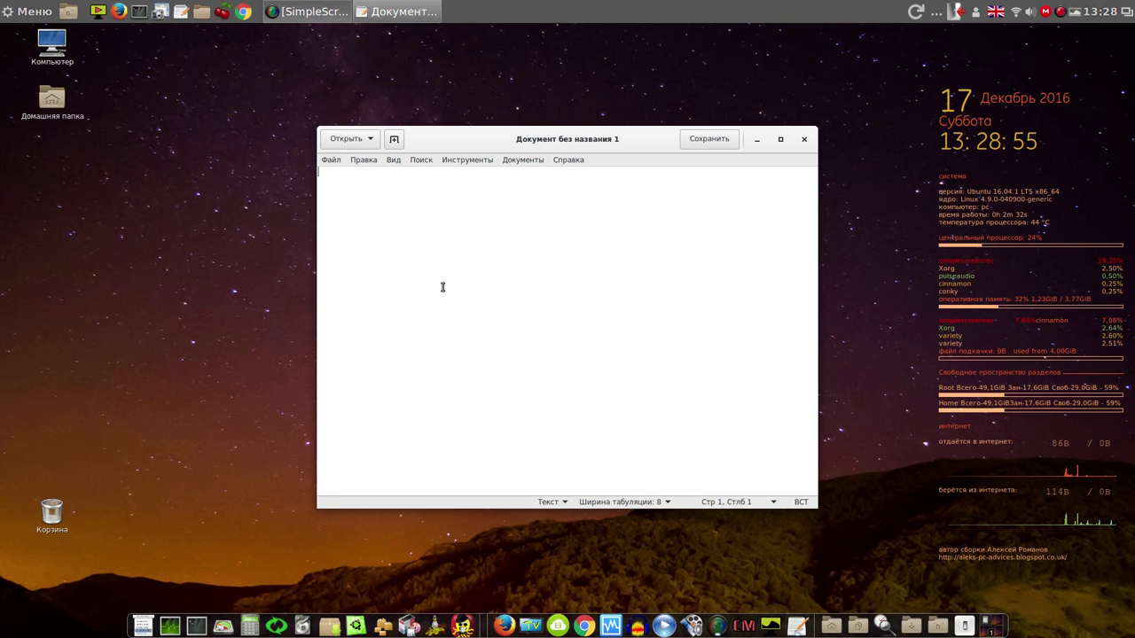
{"action": "type", "text": "@@@@@@@@@@@@@@@@@@@@@@@@@@@@@@@@@@@@@'"}
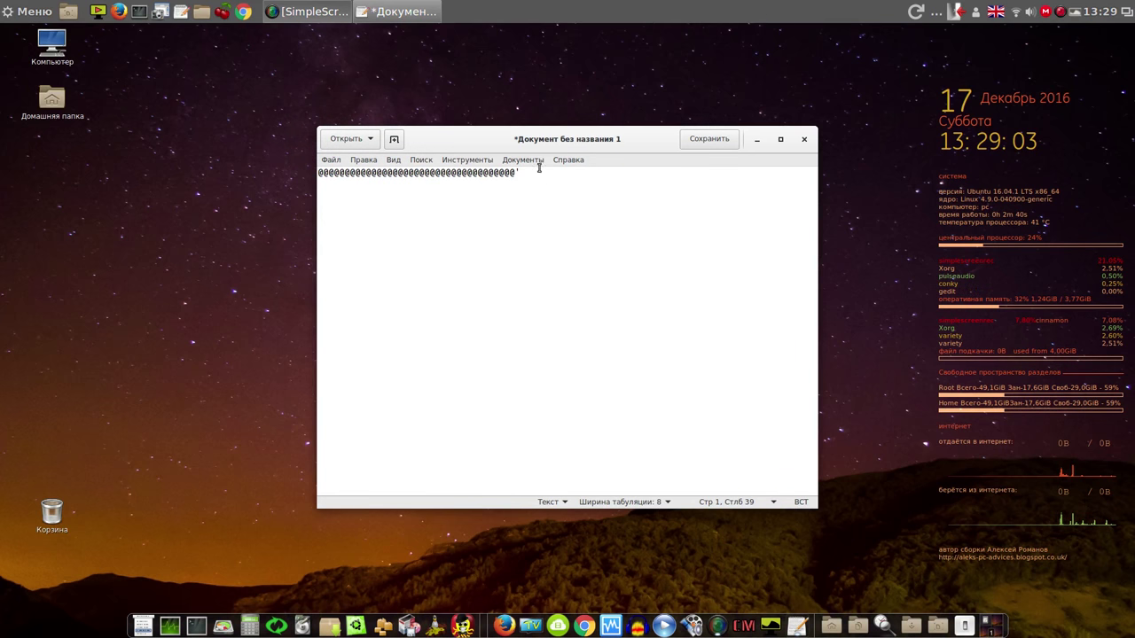
{"action": "left_click", "coordinate": [805, 140]}
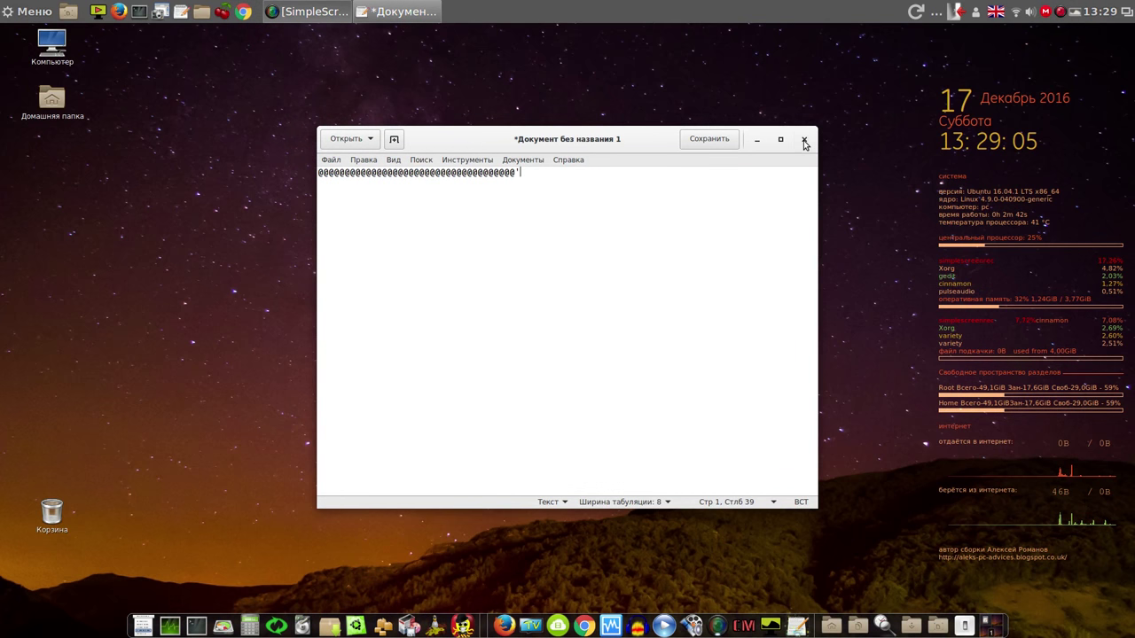
{"action": "left_click", "coordinate": [483, 362]}
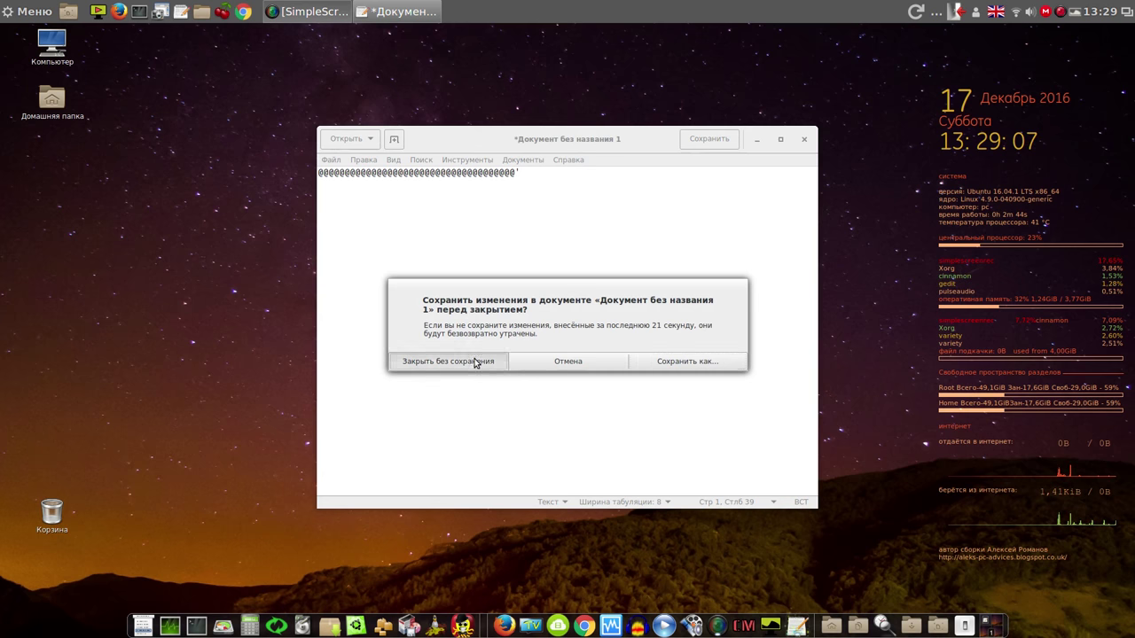
{"action": "right_click", "coordinate": [997, 12]}
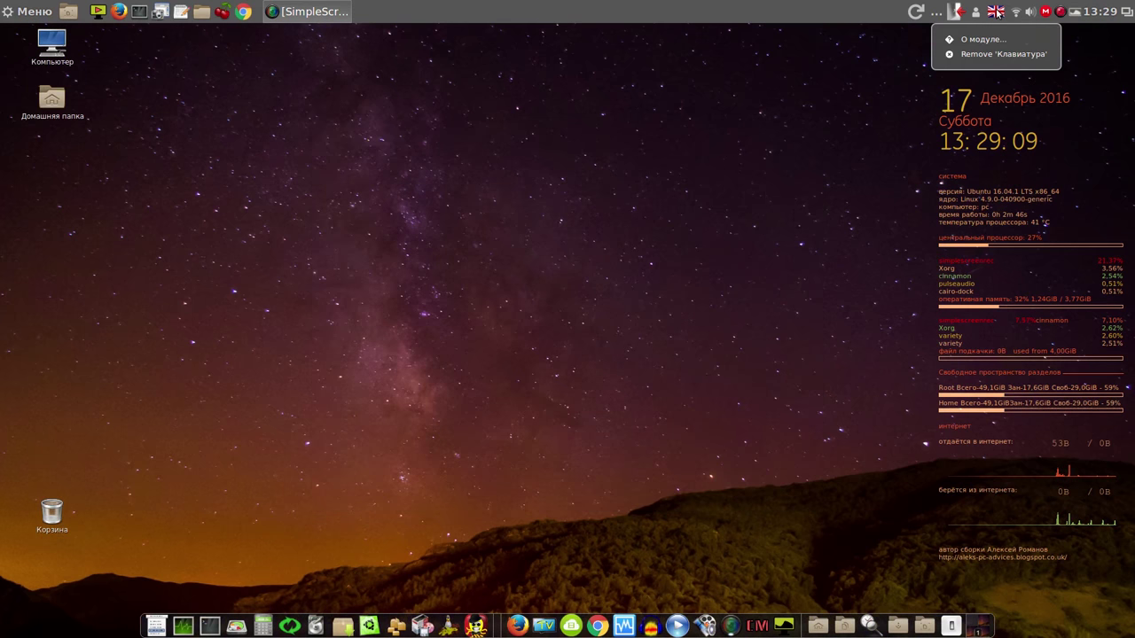
{"action": "left_click", "coordinate": [997, 13]}
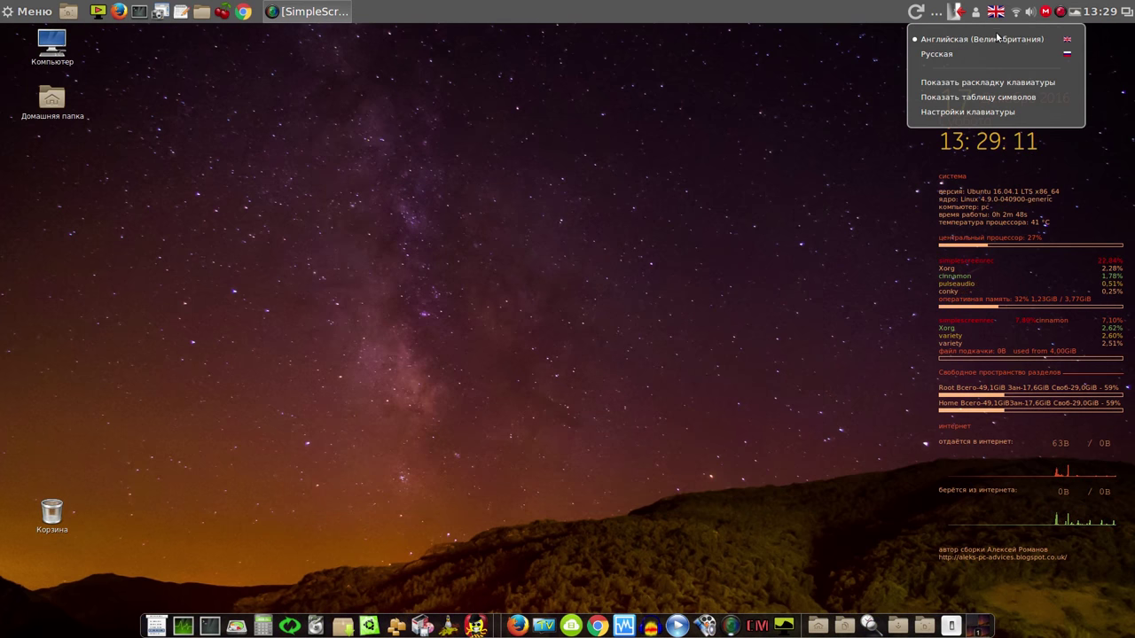
{"action": "left_click", "coordinate": [986, 112]}
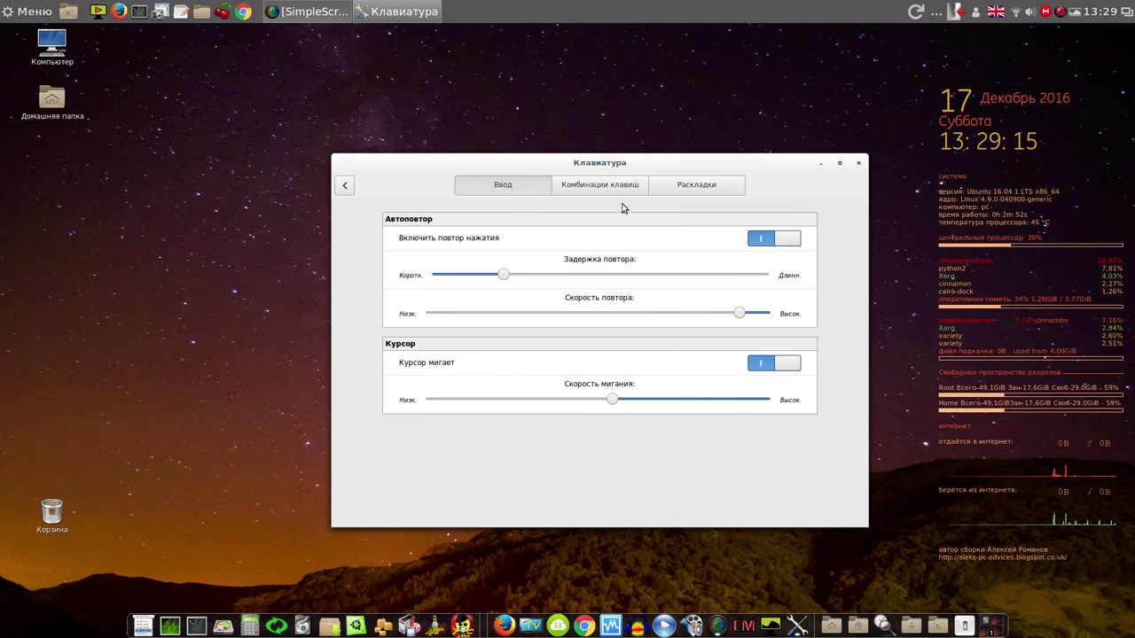
{"action": "left_click", "coordinate": [695, 187]}
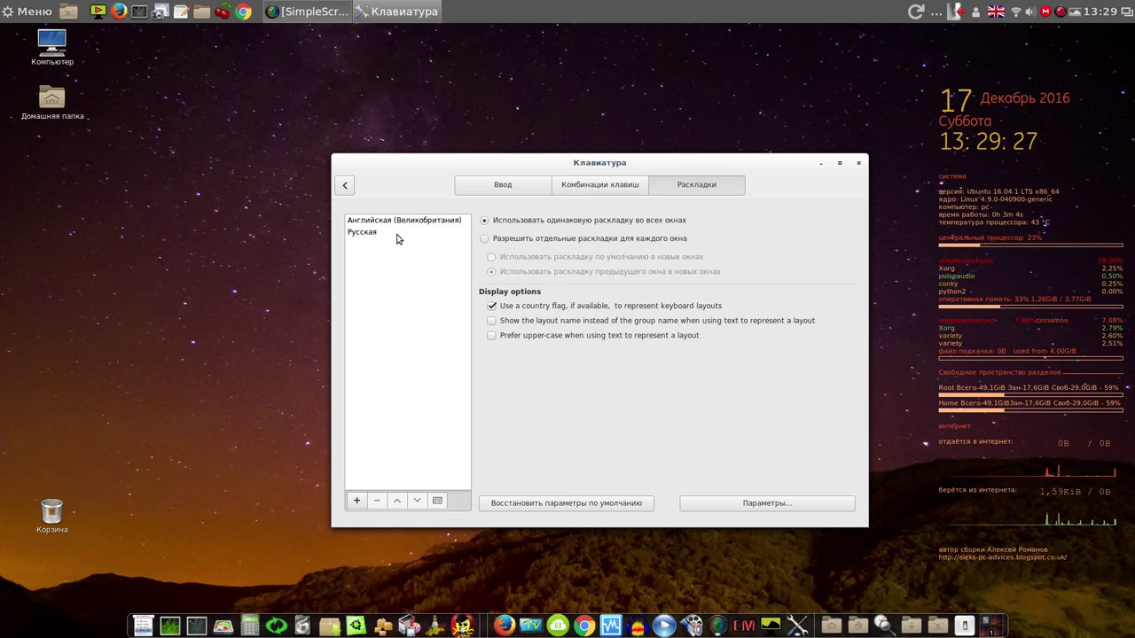
{"action": "left_click", "coordinate": [859, 164]}
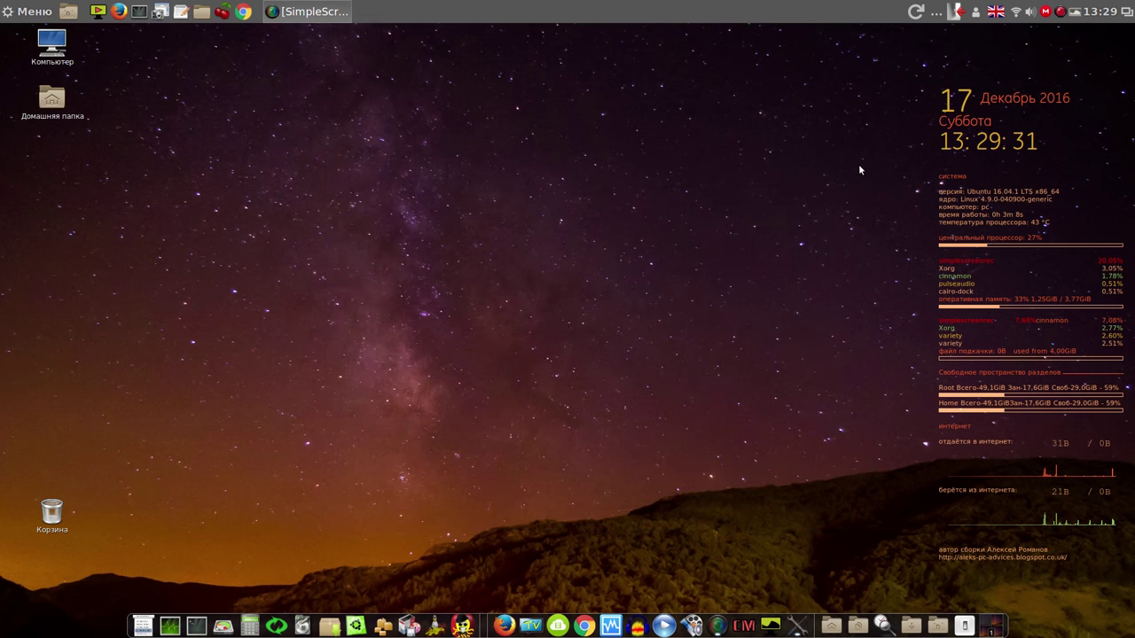
Cut the WOEID value 26734 out of the weather applet's settings and close them
{"action": "right_click", "coordinate": [915, 13]}
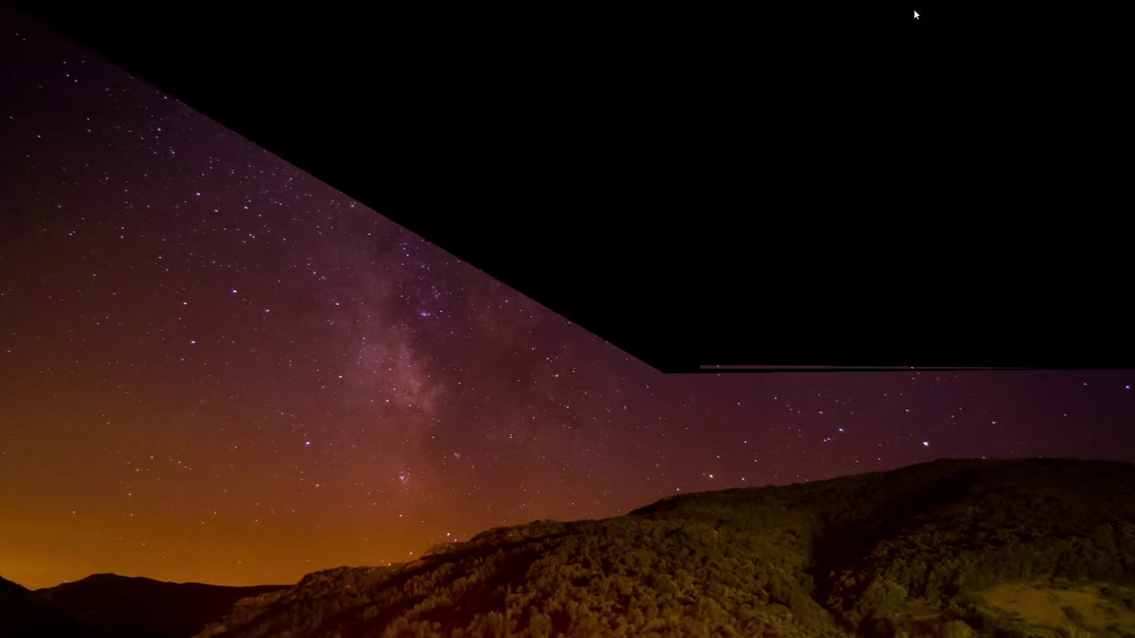
{"action": "left_click", "coordinate": [928, 55]}
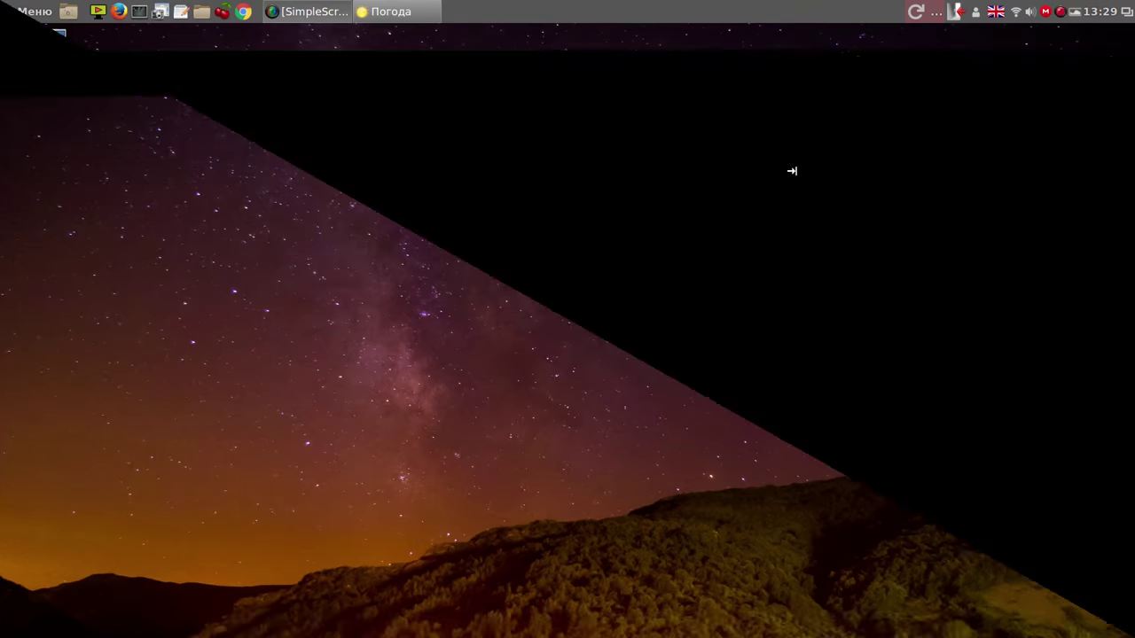
{"action": "left_click", "coordinate": [690, 228]}
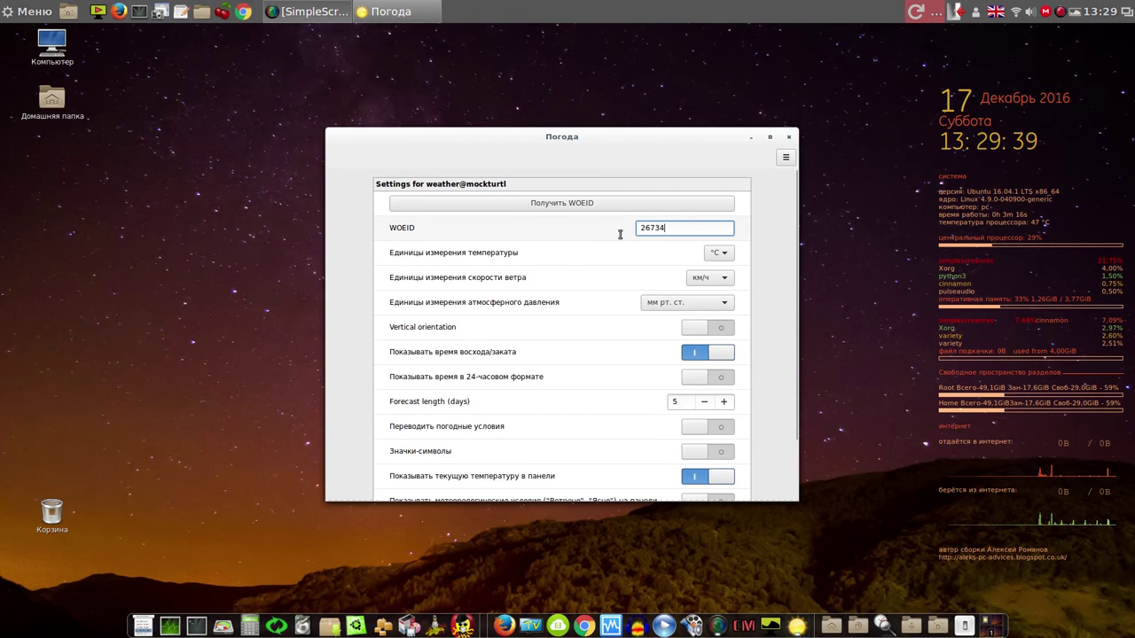
{"action": "right_click", "coordinate": [661, 228]}
{"action": "left_click", "coordinate": [626, 238]}
{"action": "left_click", "coordinate": [666, 228]}
{"action": "left_click_drag", "start_coordinate": [662, 228], "coordinate": [642, 228]}
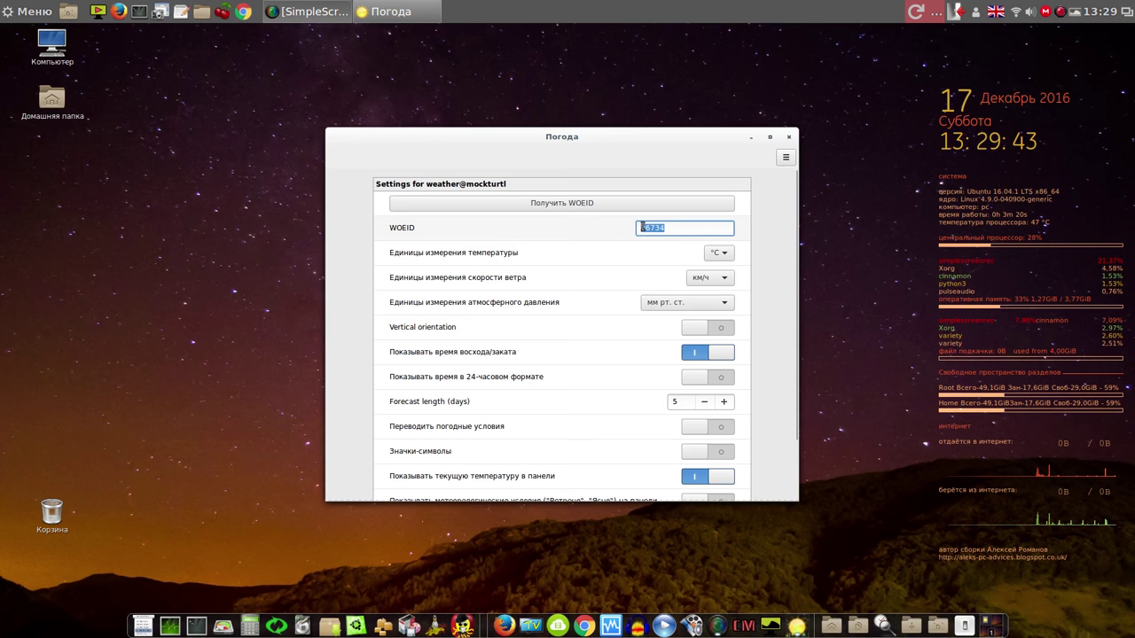
{"action": "right_click", "coordinate": [656, 229]}
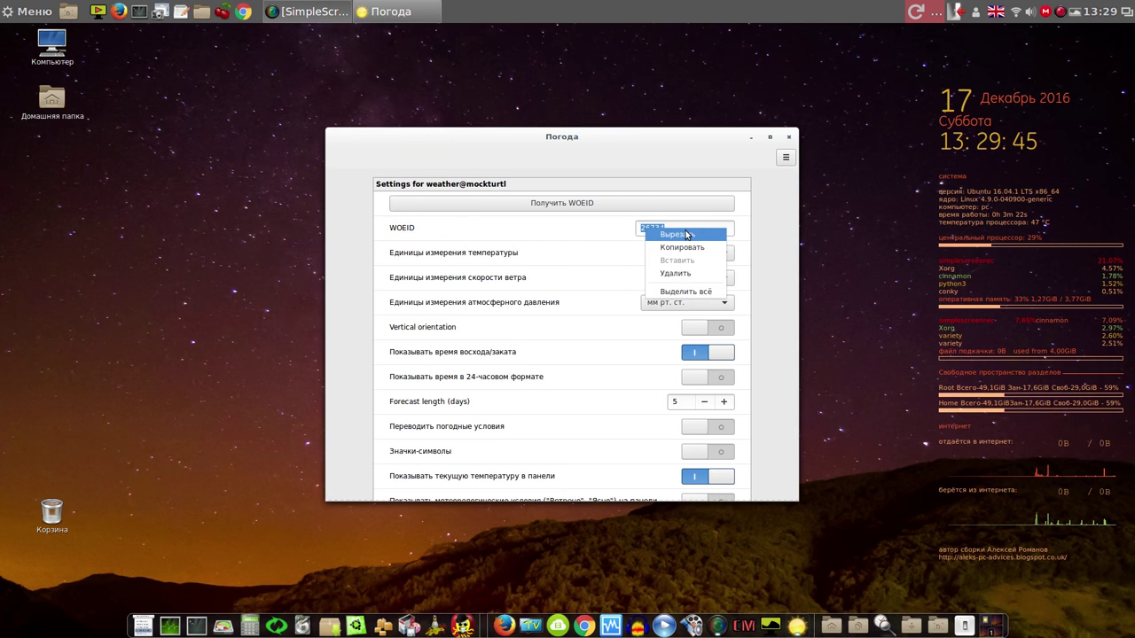
{"action": "left_click", "coordinate": [681, 234]}
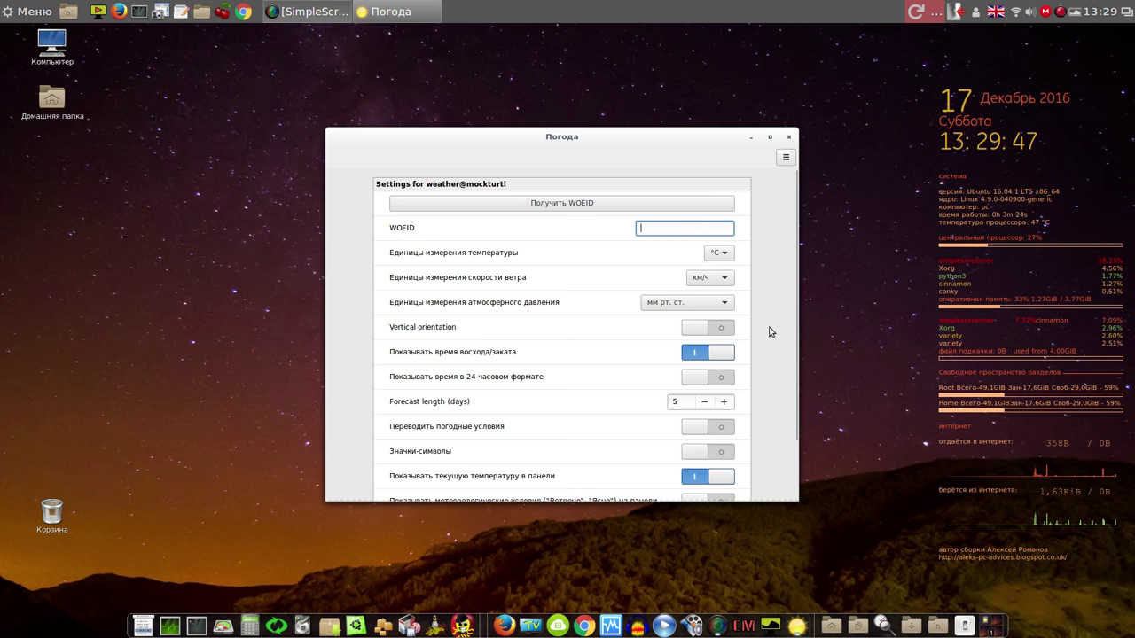
{"action": "scroll", "coordinate": [794, 301], "scroll_direction": "down", "scroll_amount": 2}
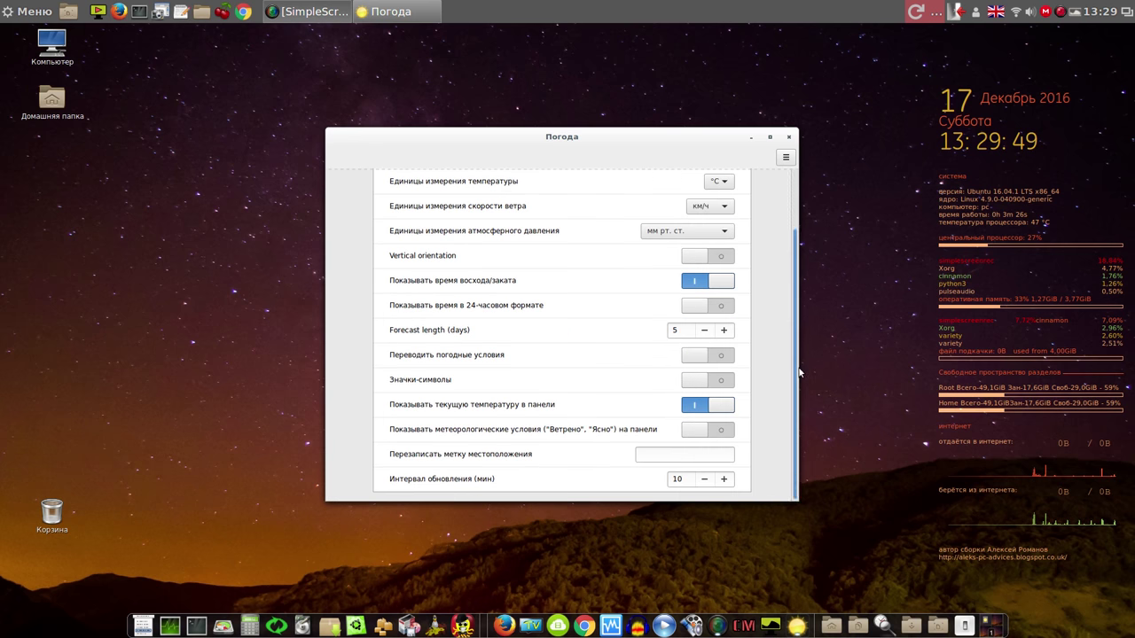
{"action": "left_click", "coordinate": [788, 138]}
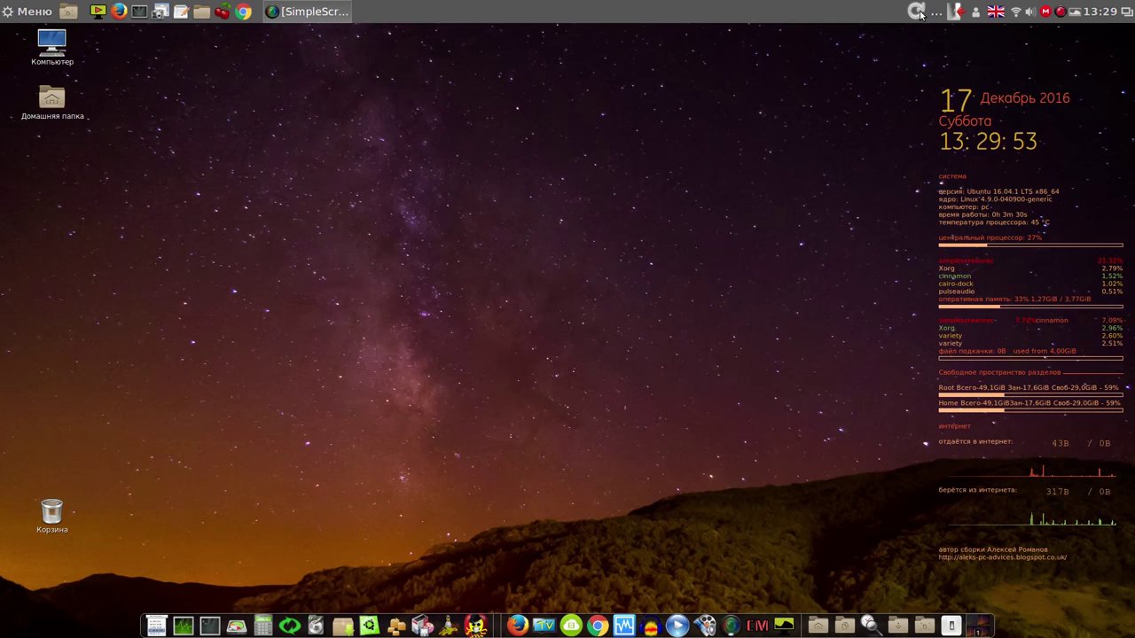
Reopen the weather settings, paste 26734 back as the WOEID, and close the Погода window
{"action": "right_click", "coordinate": [920, 14]}
{"action": "left_click", "coordinate": [923, 54]}
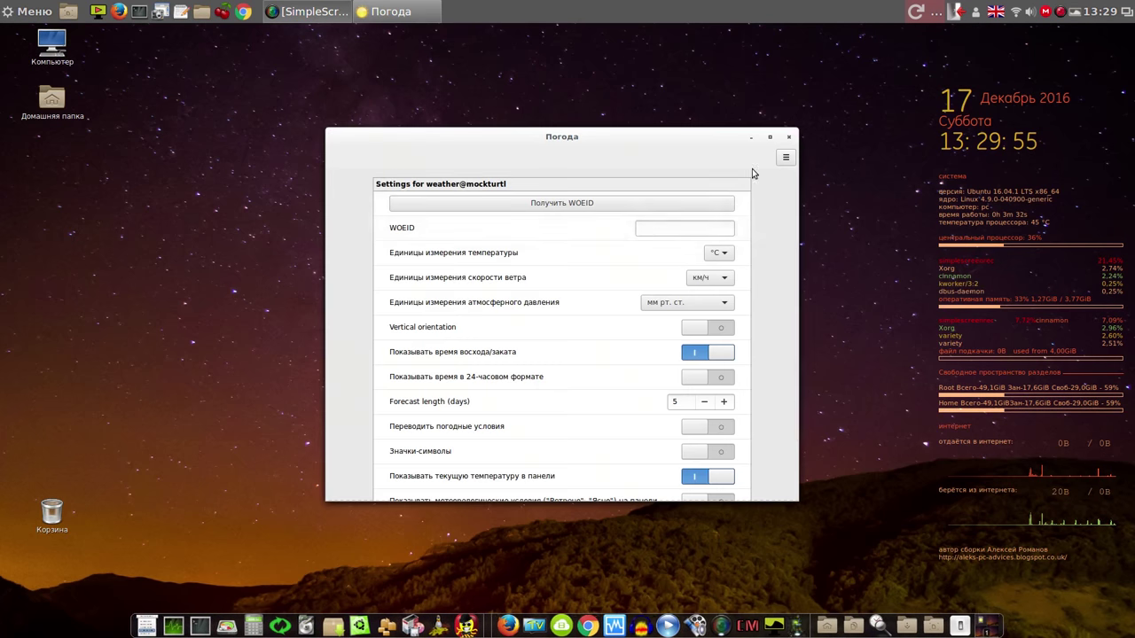
{"action": "right_click", "coordinate": [670, 227]}
{"action": "left_click", "coordinate": [706, 263]}
{"action": "left_click", "coordinate": [788, 137]}
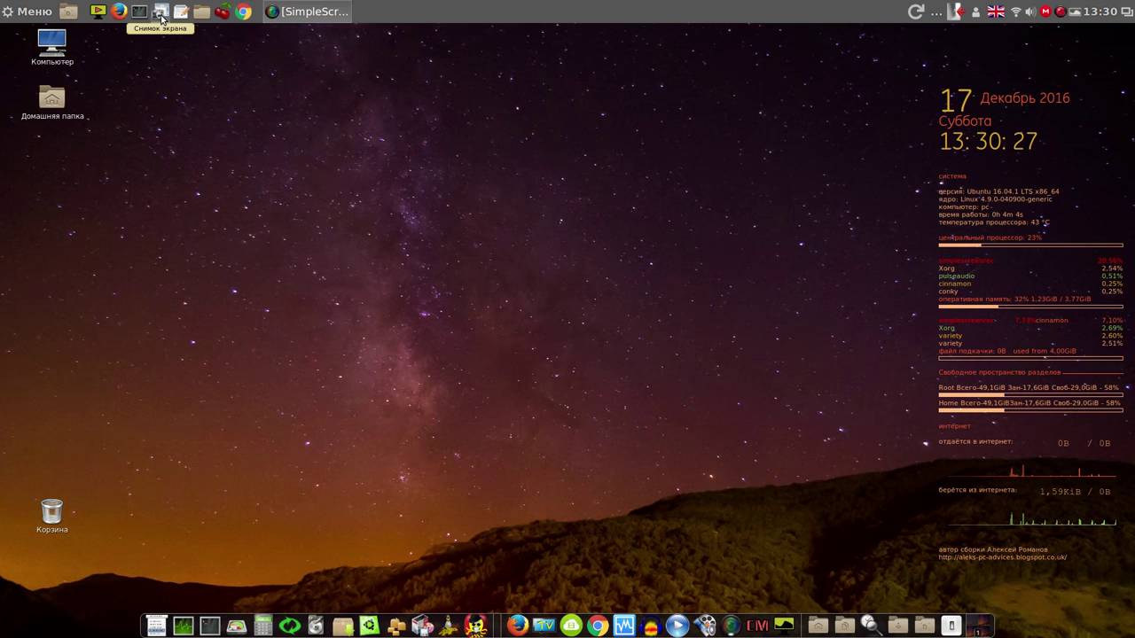
Take a selected-area screenshot around the Conky system monitor and save it to Изображения
{"action": "left_click", "coordinate": [160, 13]}
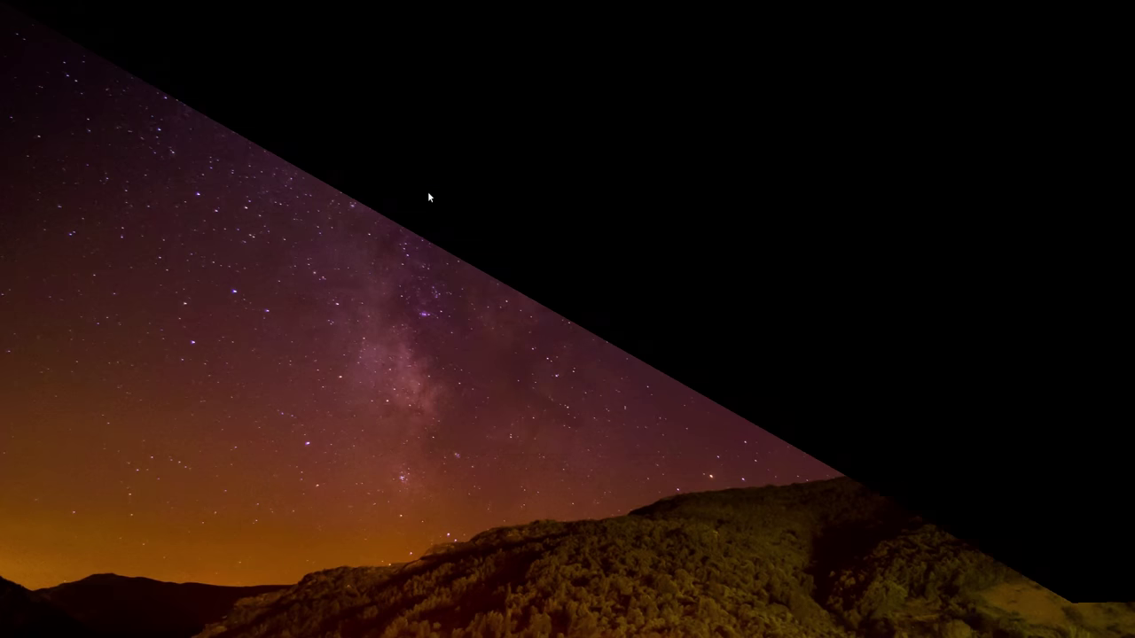
{"action": "left_click", "coordinate": [485, 309]}
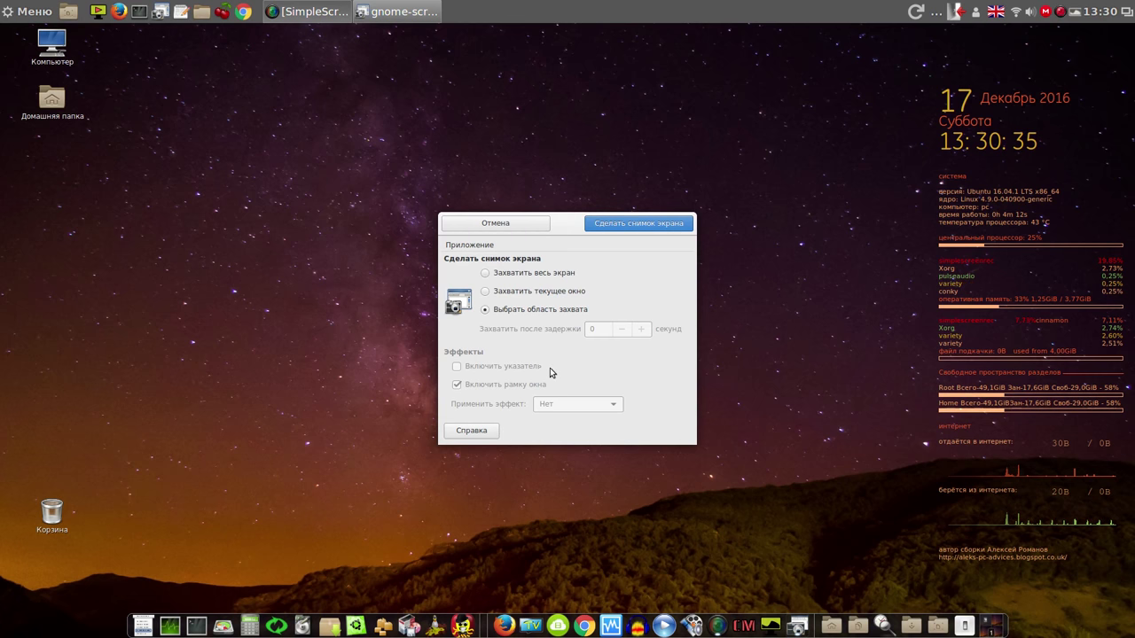
{"action": "left_click", "coordinate": [655, 228]}
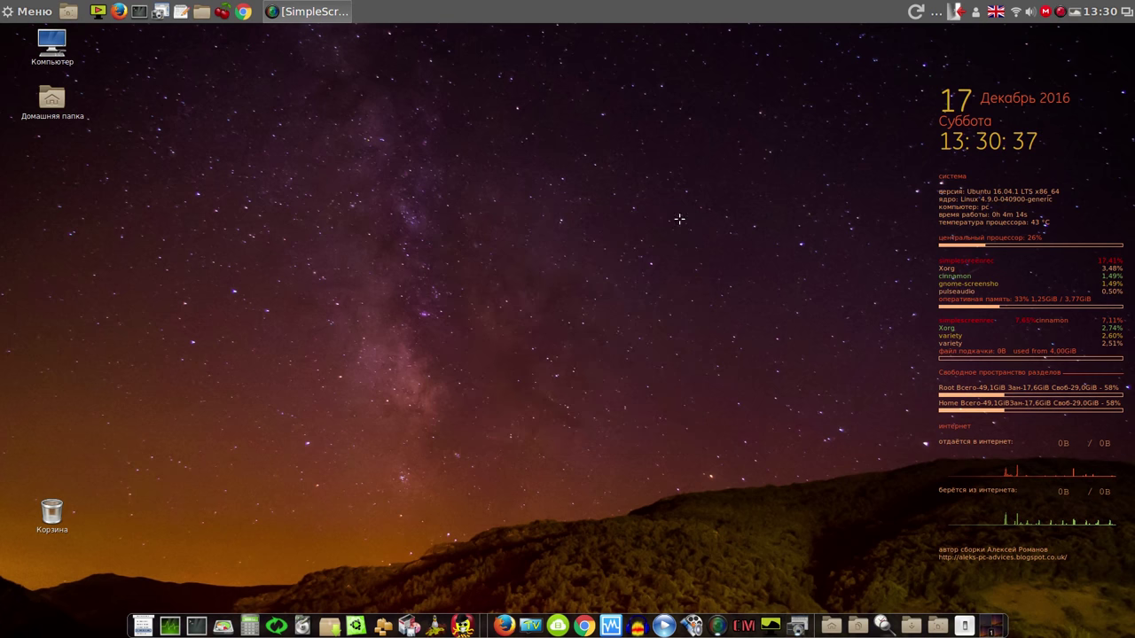
{"action": "left_click_drag", "start_coordinate": [924, 71], "coordinate": [1125, 448]}
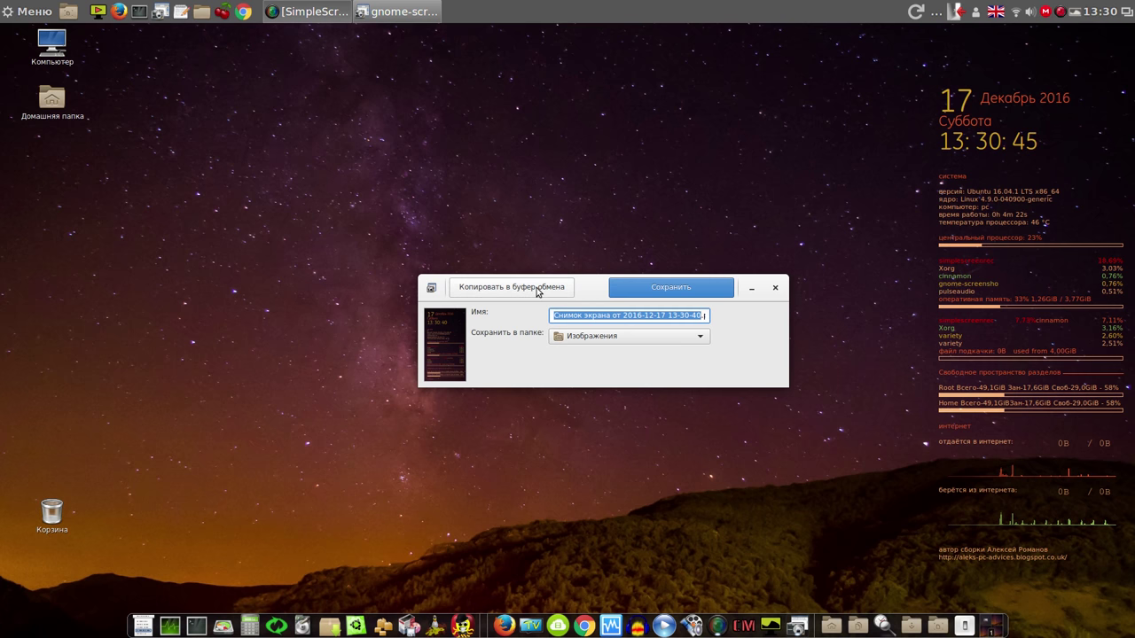
{"action": "left_click", "coordinate": [672, 287]}
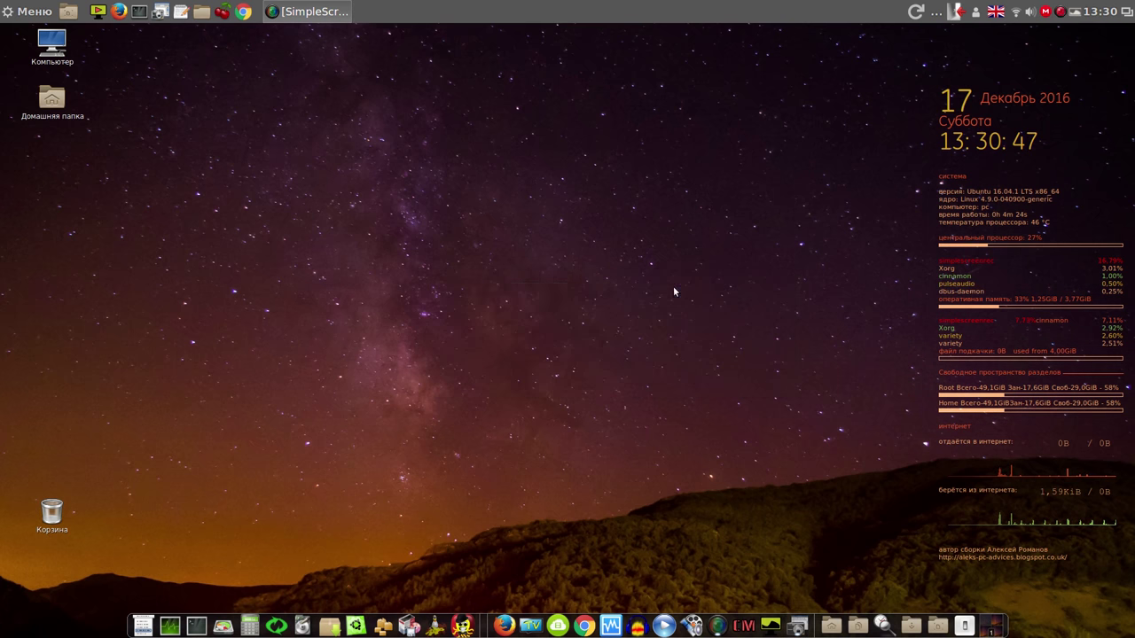
View the new screenshot in the home folder's Изображения directory, then close the viewer
{"action": "double_click", "coordinate": [52, 98]}
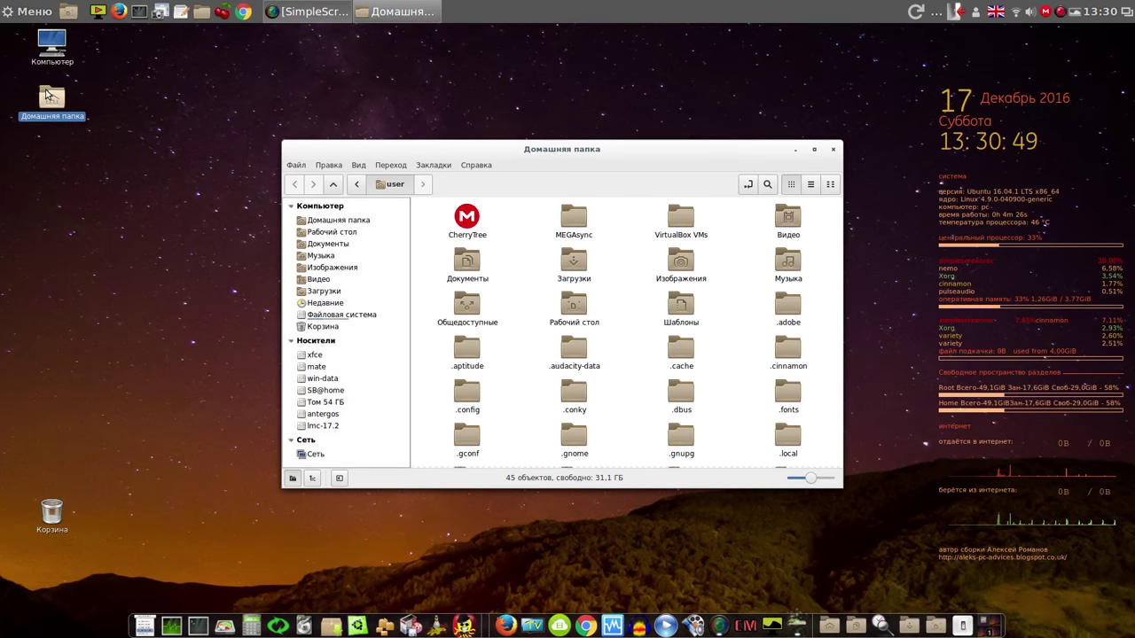
{"action": "left_click", "coordinate": [334, 268]}
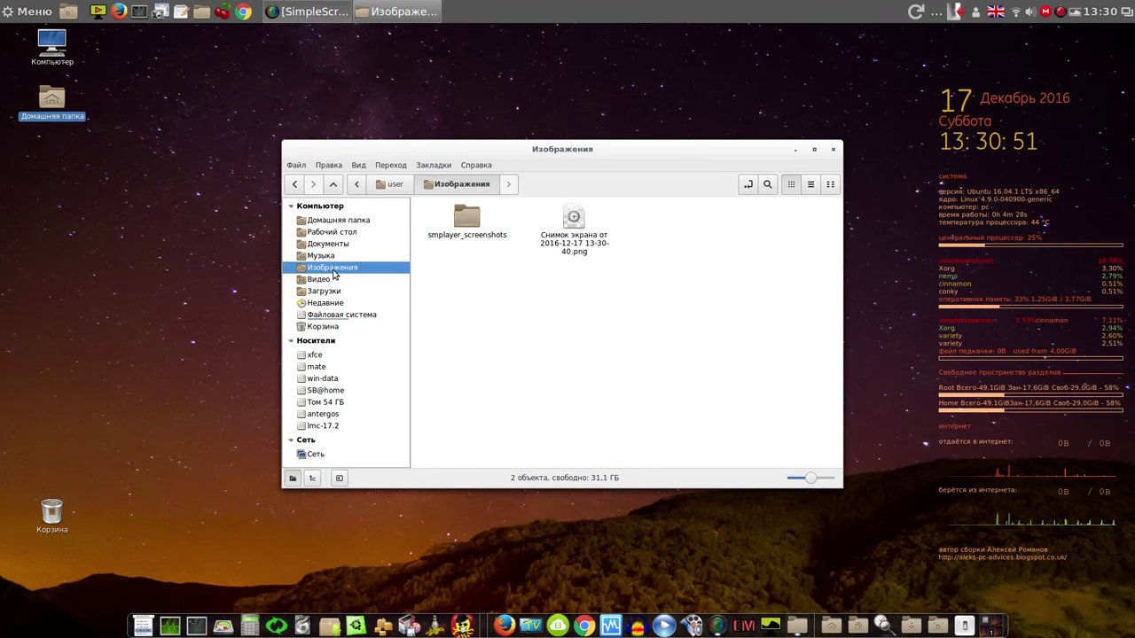
{"action": "double_click", "coordinate": [571, 236]}
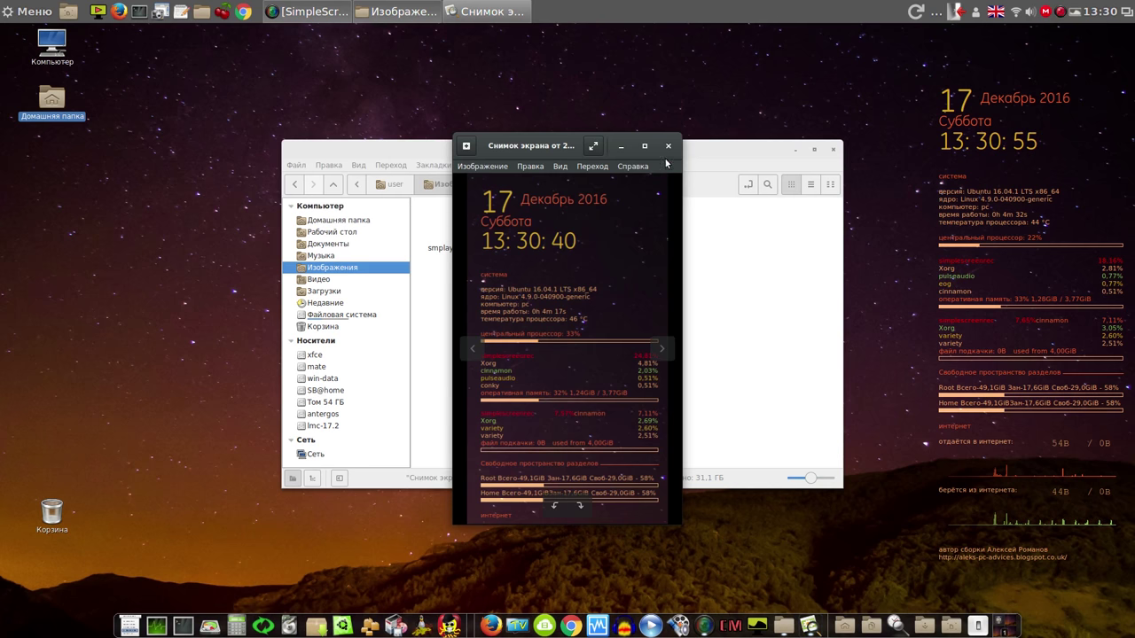
{"action": "left_click", "coordinate": [670, 146]}
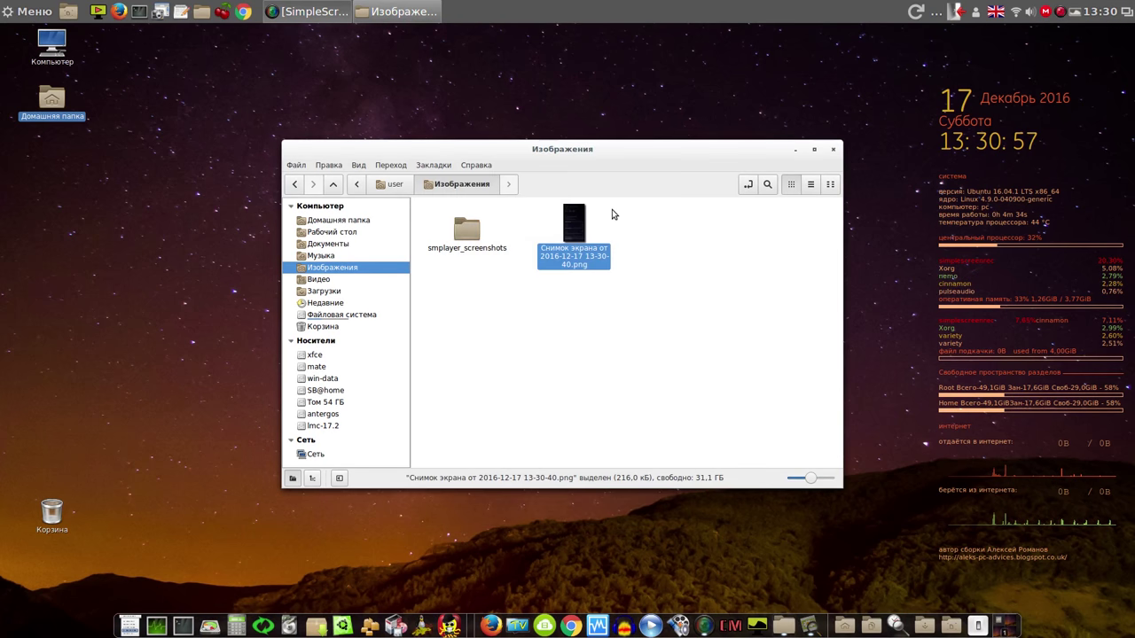
{"action": "right_click", "coordinate": [576, 232]}
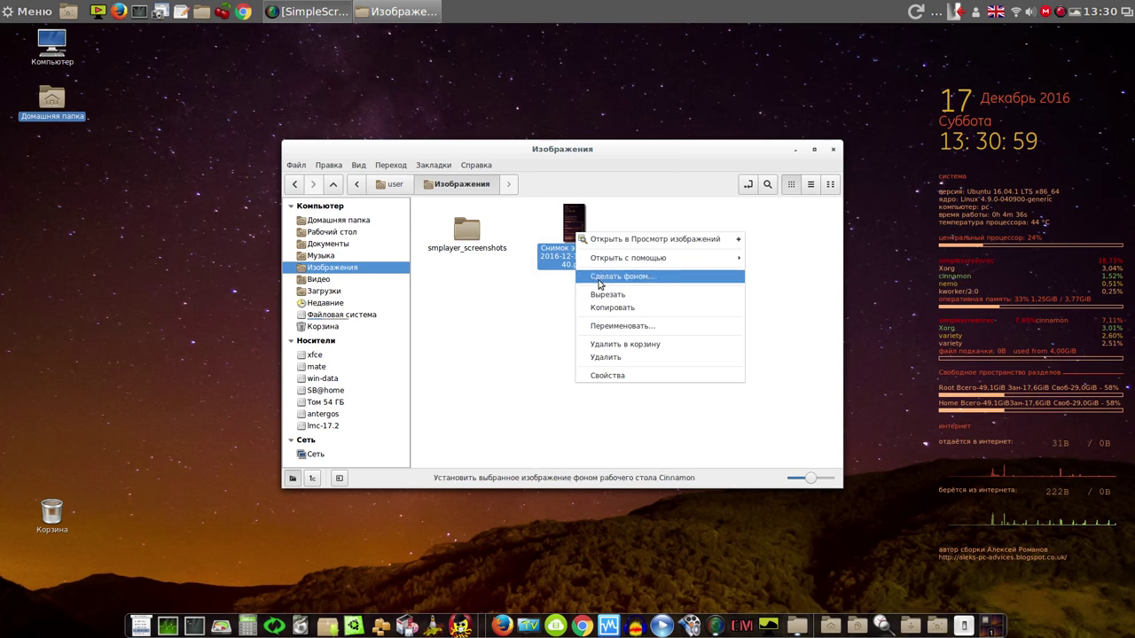
{"action": "left_click", "coordinate": [612, 357]}
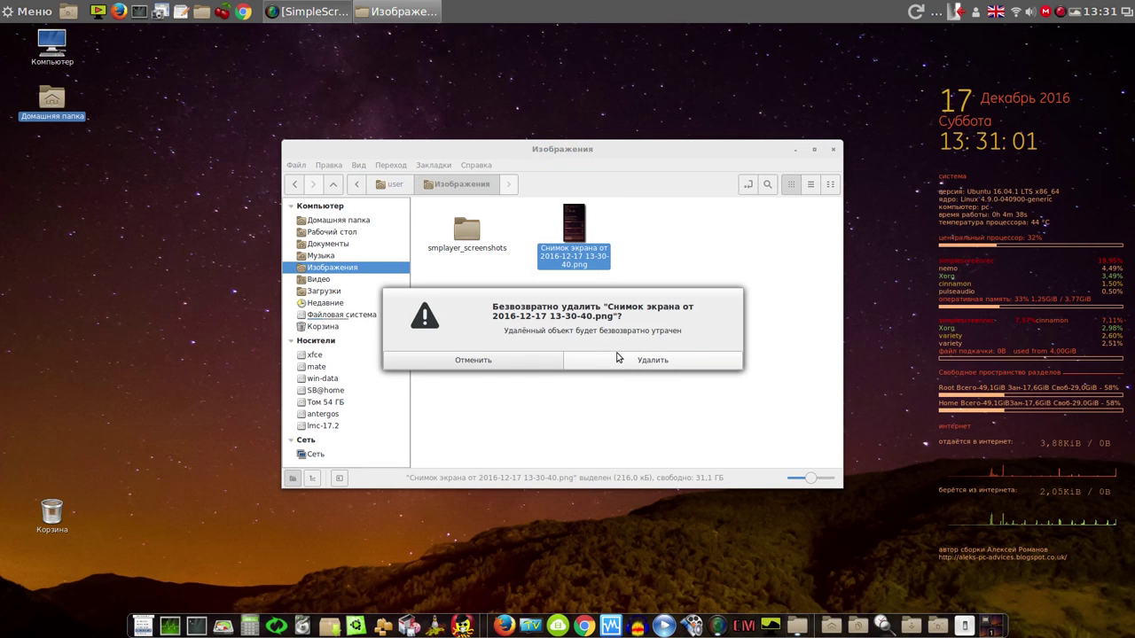
{"action": "left_click", "coordinate": [626, 365]}
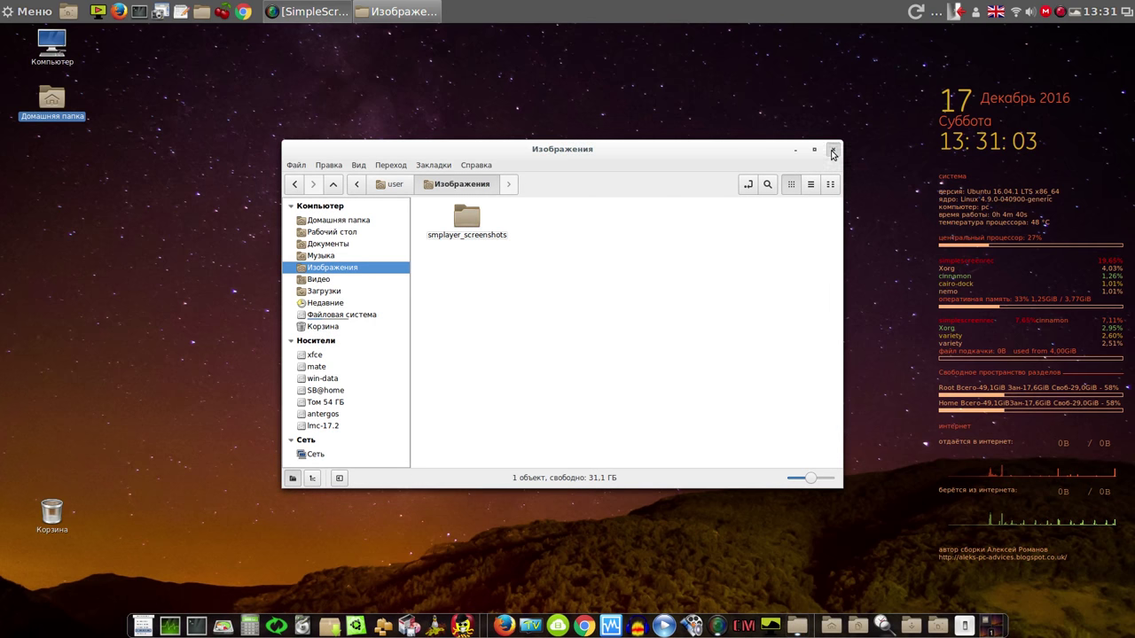
{"action": "left_click", "coordinate": [832, 150]}
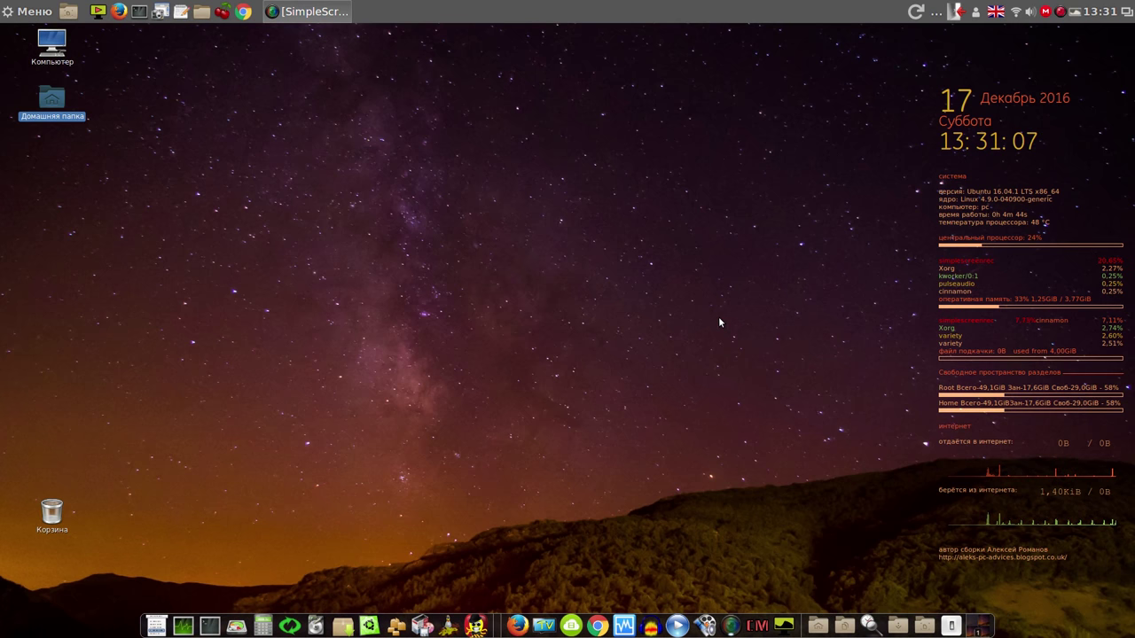
Start the ubuntu VM and dismiss the kernel driver not installed (rc=-1908) and session errors
{"action": "left_click", "coordinate": [624, 626]}
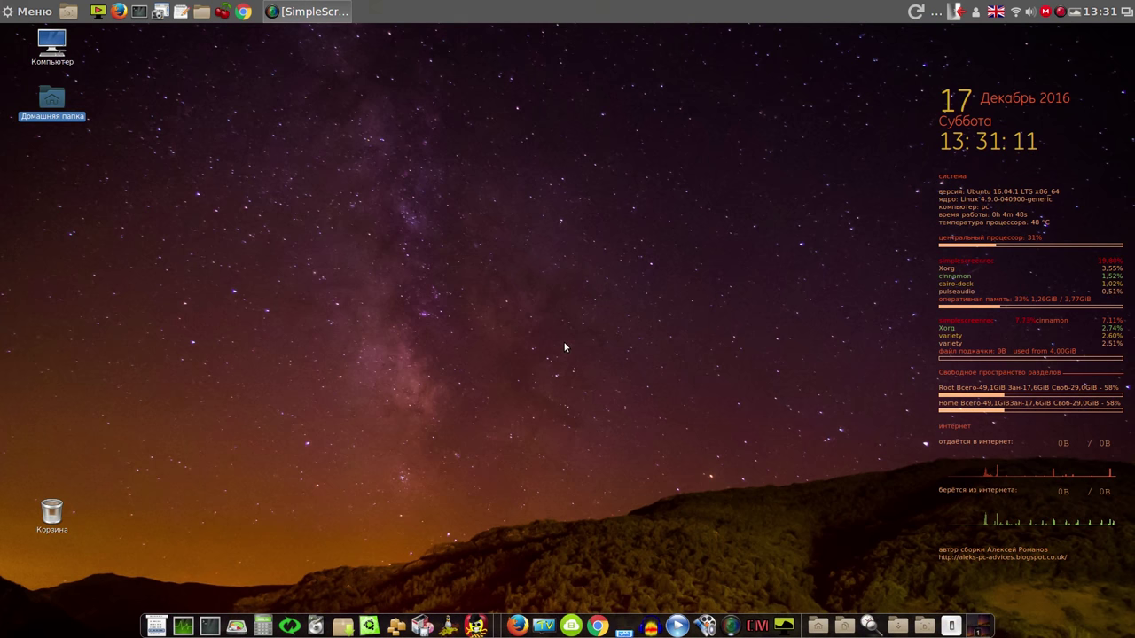
{"action": "left_click", "coordinate": [694, 120]}
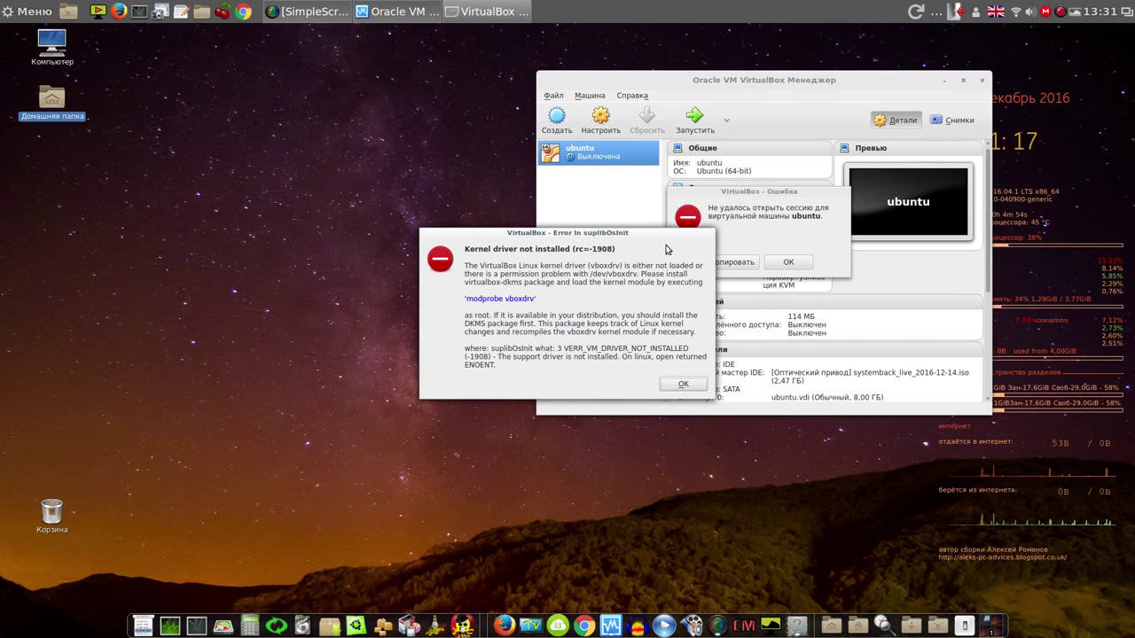
{"action": "left_click_drag", "start_coordinate": [647, 242], "coordinate": [372, 107]}
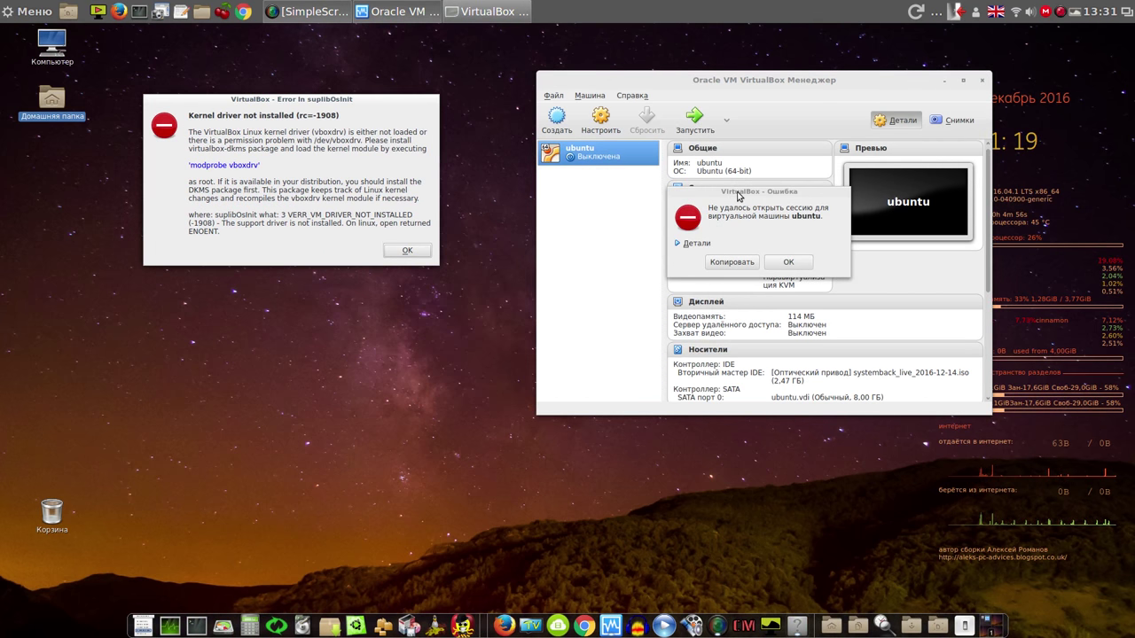
{"action": "left_click_drag", "start_coordinate": [475, 270], "coordinate": [172, 299]}
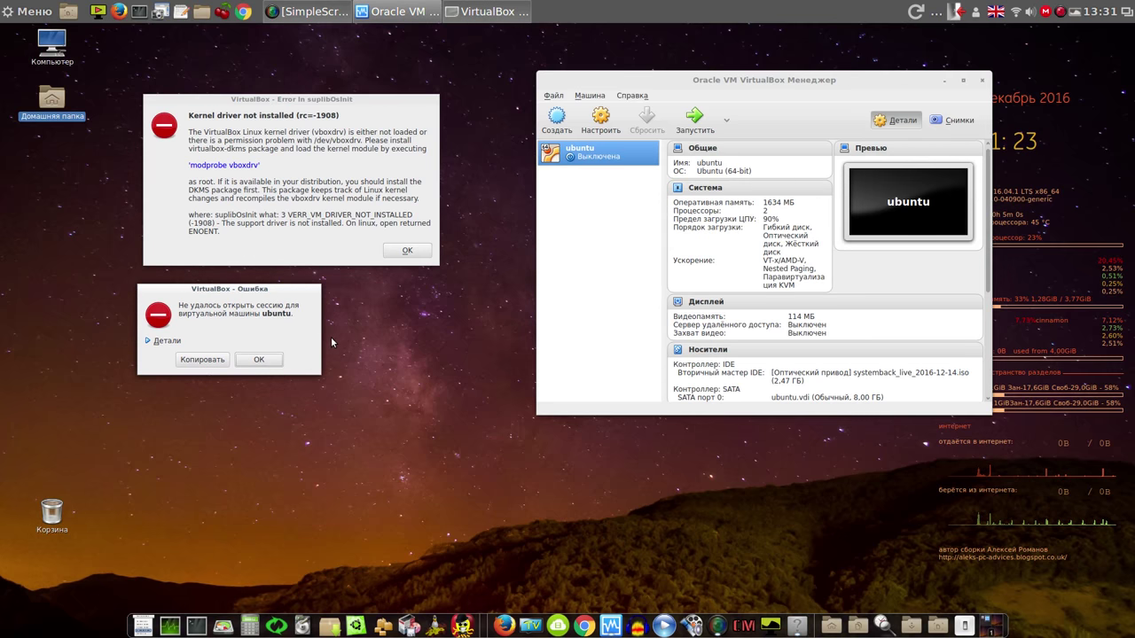
{"action": "left_click", "coordinate": [260, 362]}
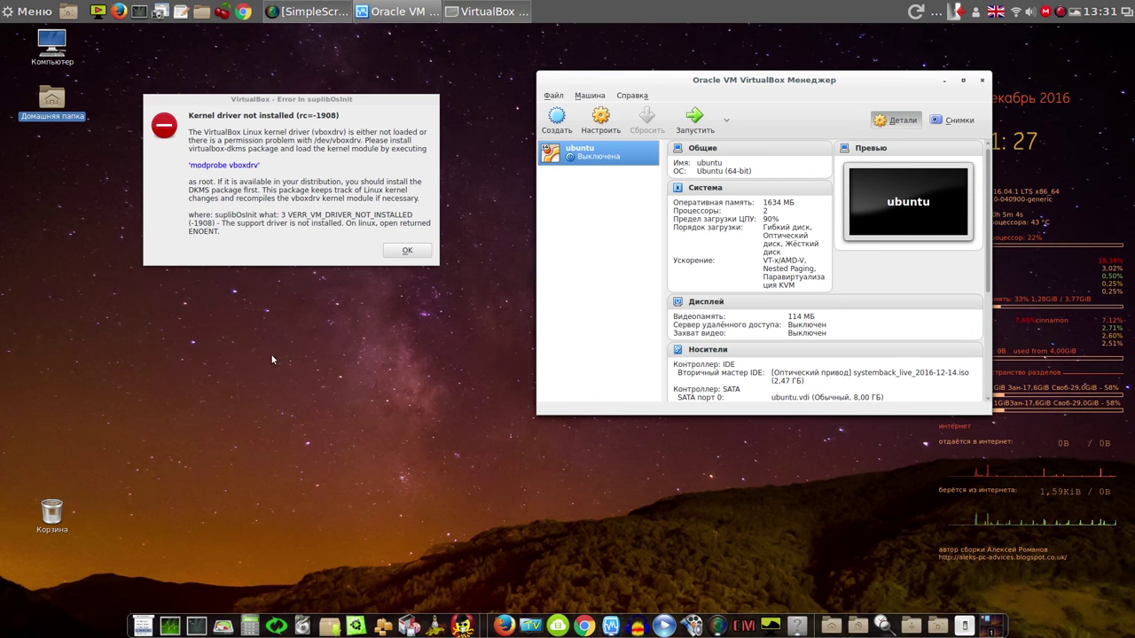
{"action": "left_click", "coordinate": [407, 250]}
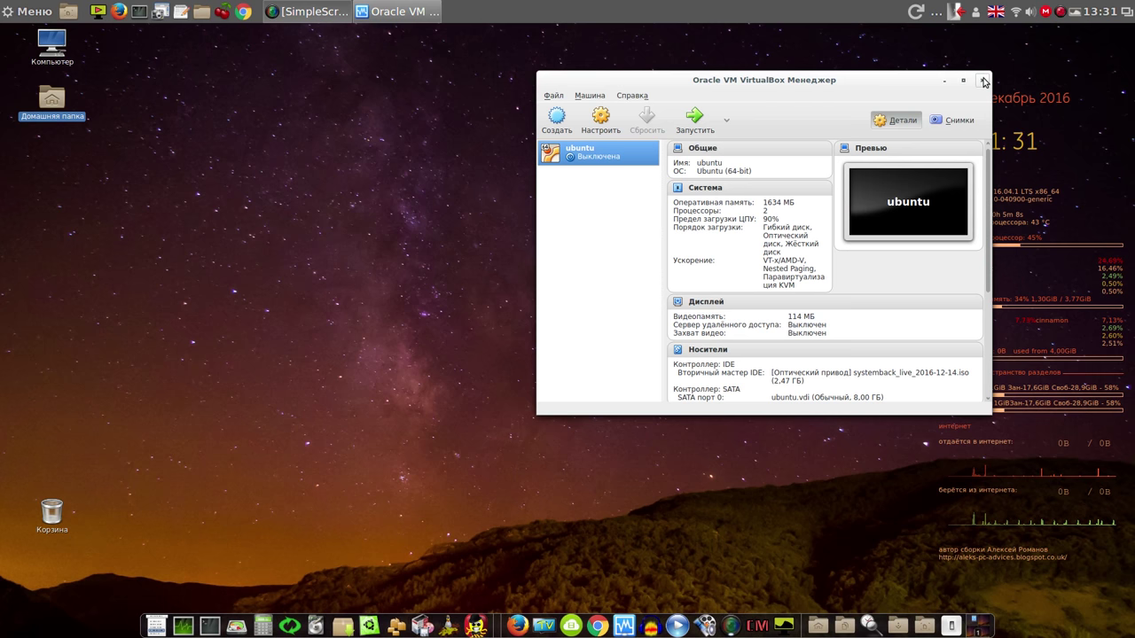
View the version details under Справка > О программе, then close the VirtualBox manager
{"action": "left_click", "coordinate": [553, 95]}
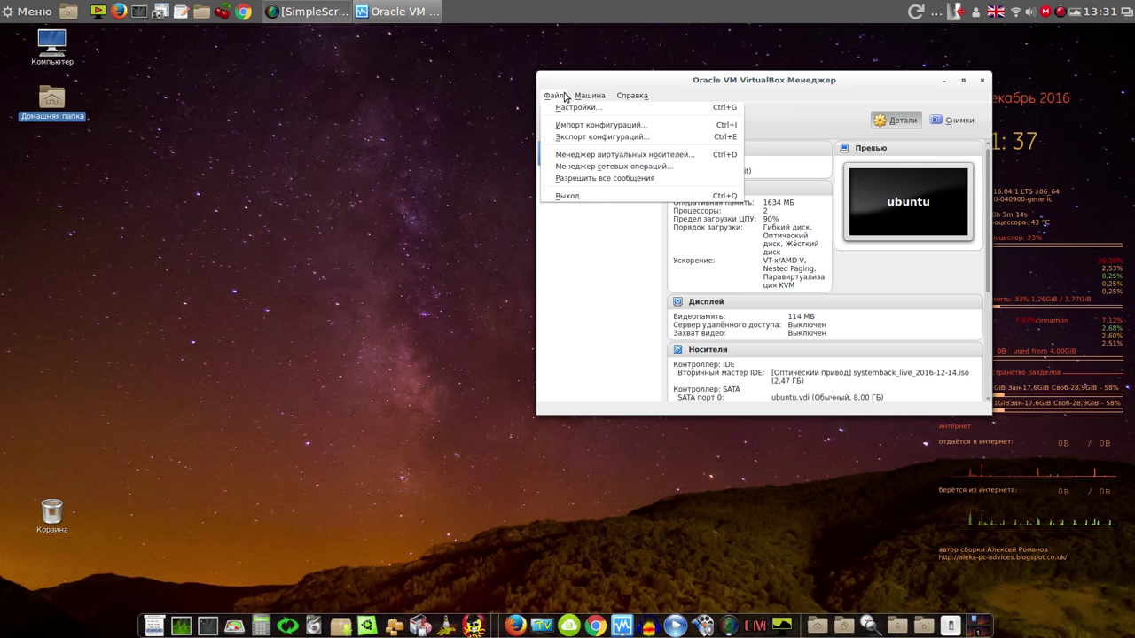
{"action": "mouse_move", "coordinate": [633, 99]}
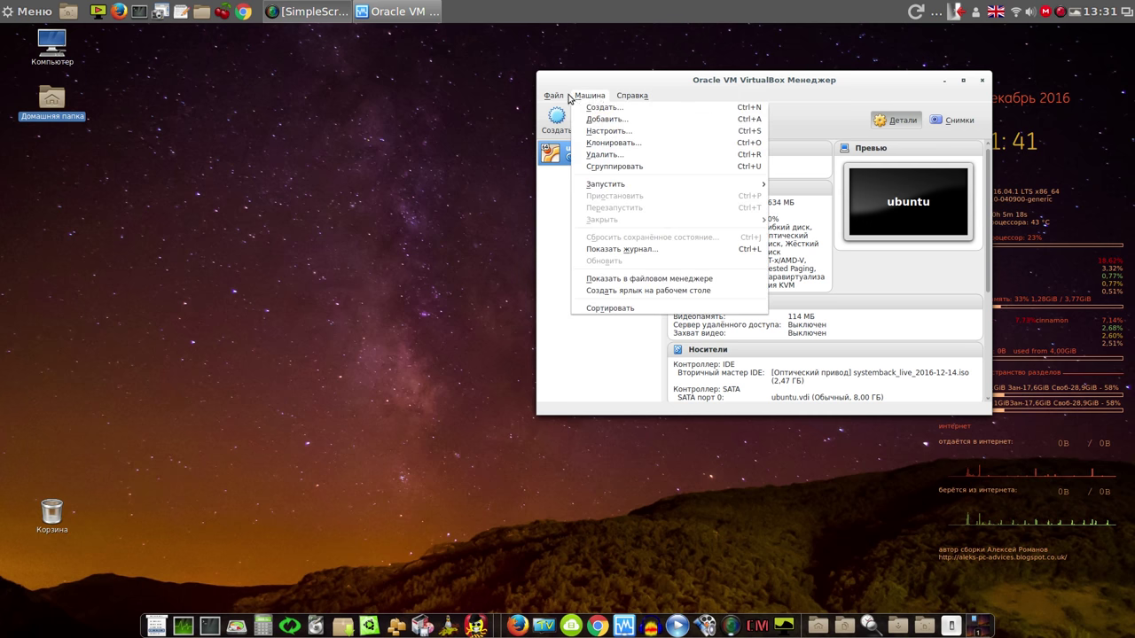
{"action": "mouse_move", "coordinate": [551, 98]}
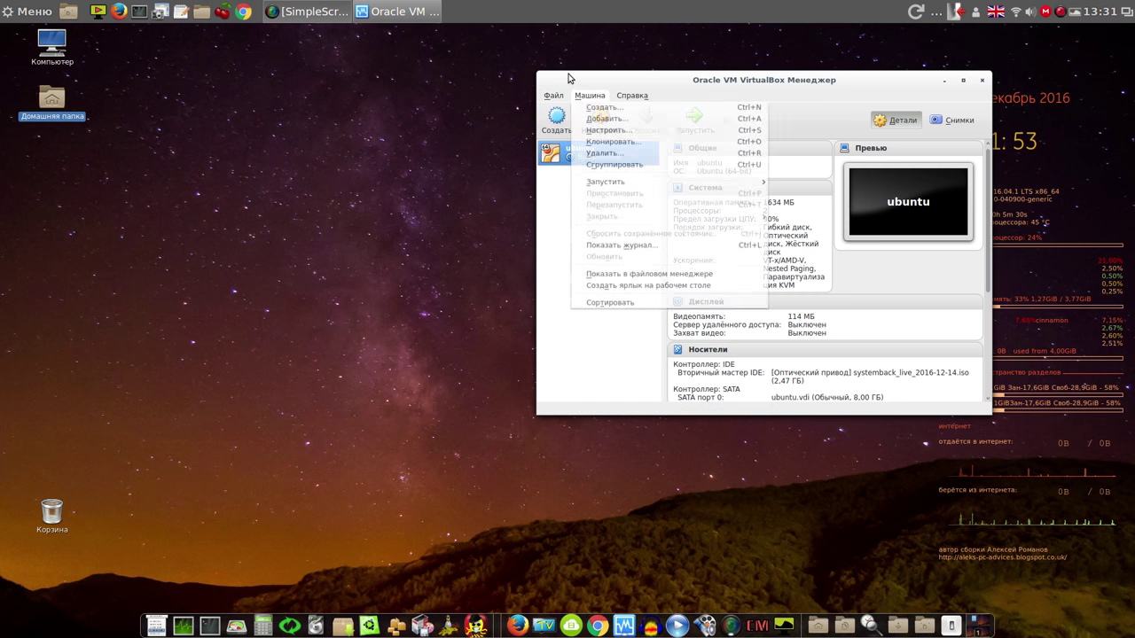
{"action": "left_click", "coordinate": [636, 135]}
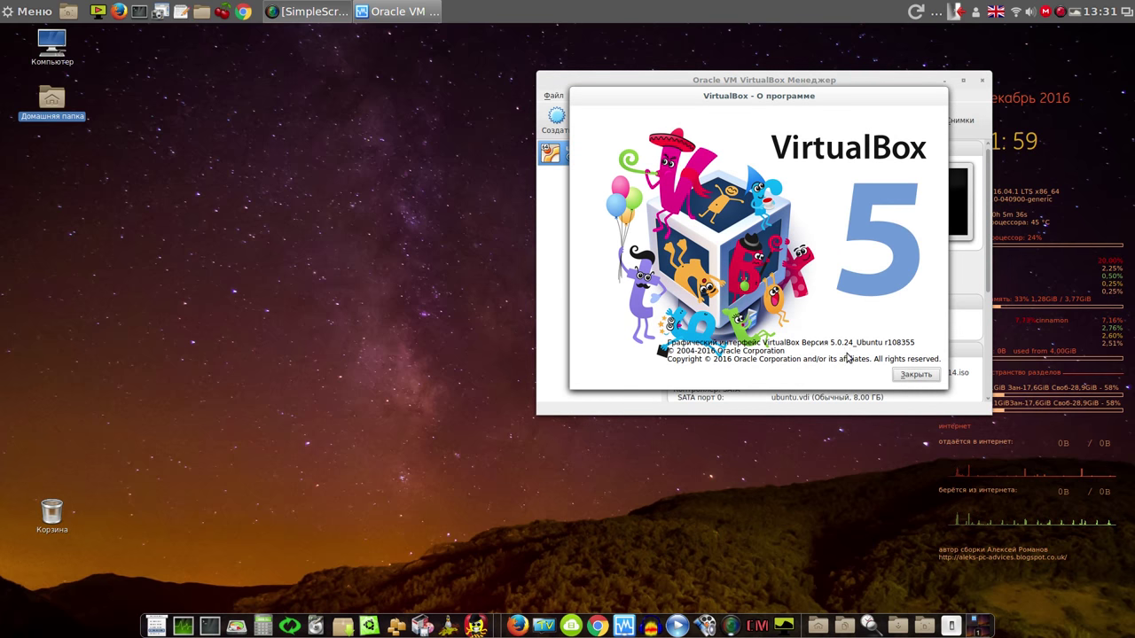
{"action": "left_click", "coordinate": [907, 377]}
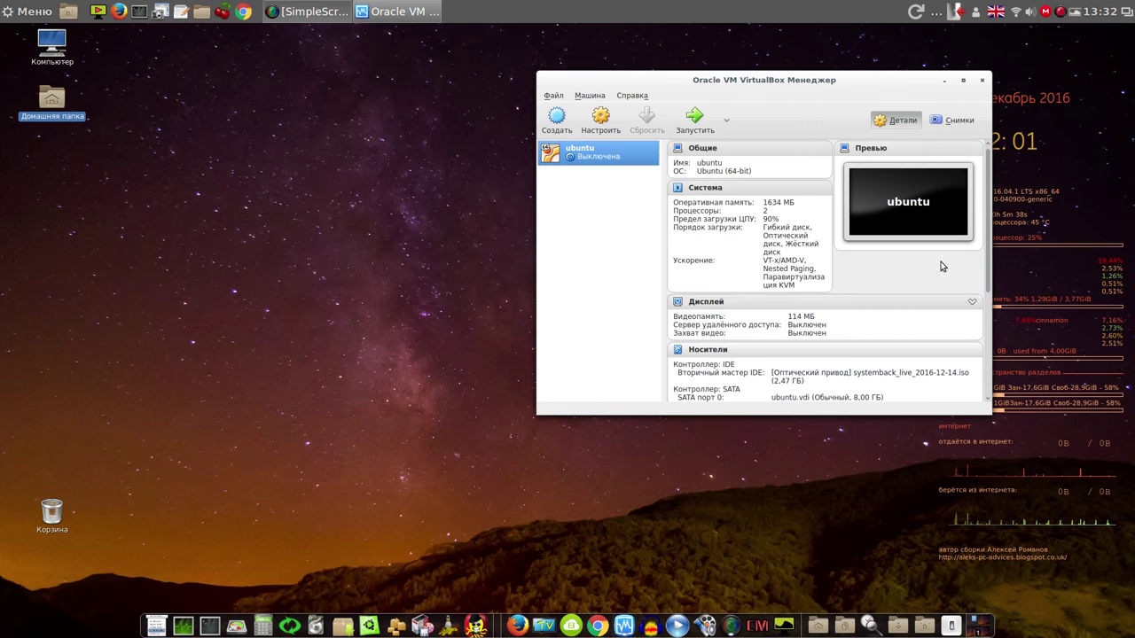
{"action": "left_click", "coordinate": [982, 81]}
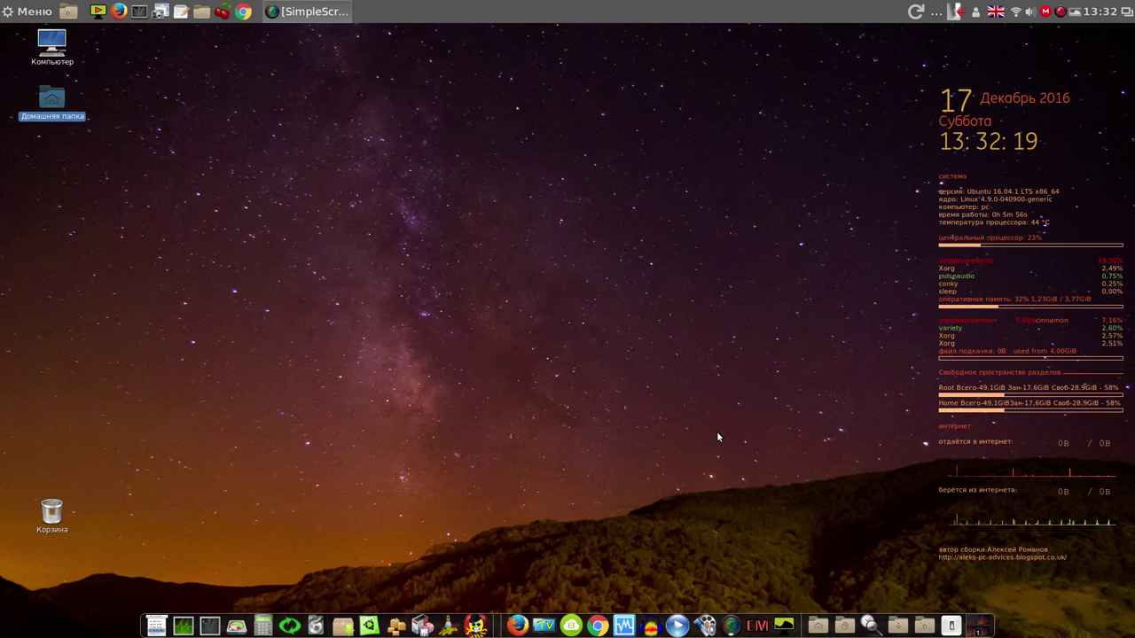
Authorize Systemback and run Полное восстановление from the 2016-12-14,10.24.04 restore point
{"action": "left_click", "coordinate": [288, 624]}
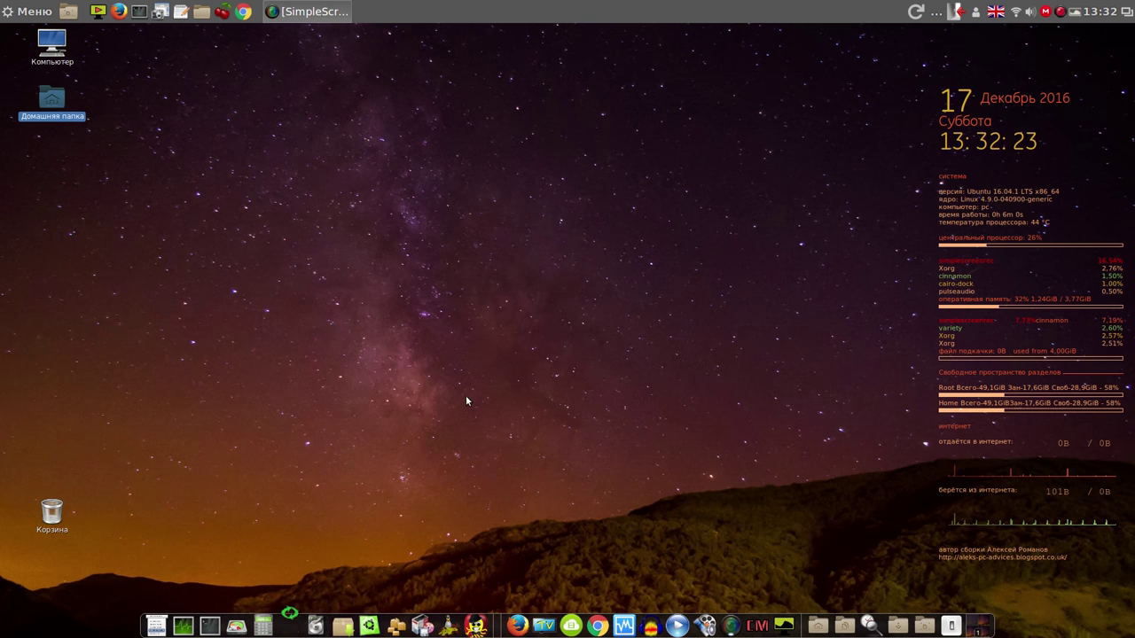
{"action": "type", "text": "1"}
{"action": "left_click", "coordinate": [640, 370]}
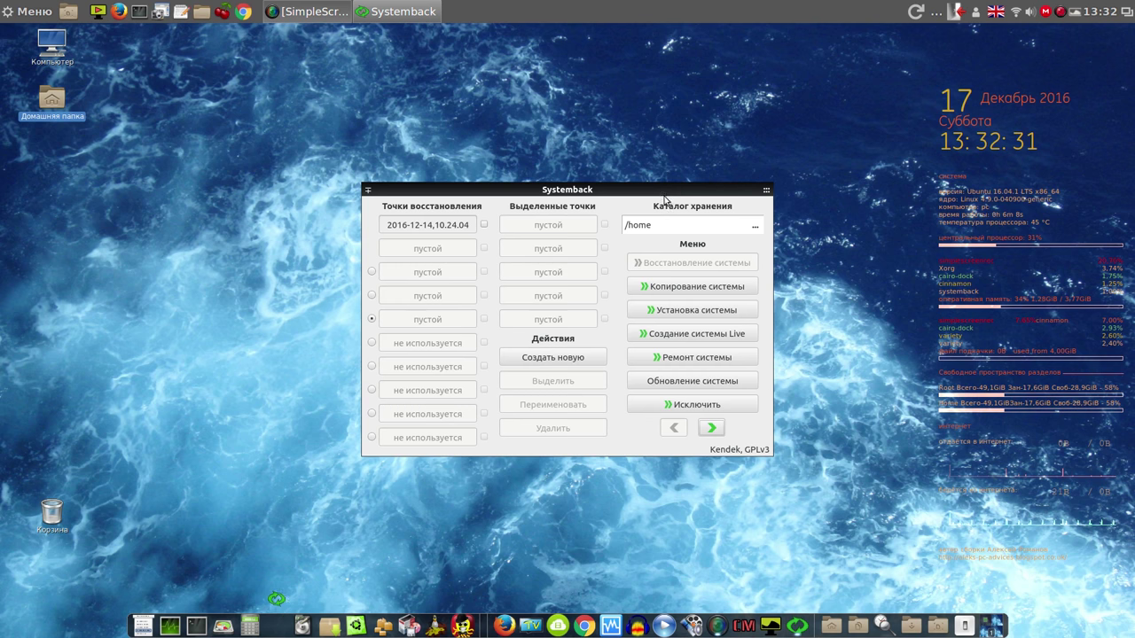
{"action": "left_click", "coordinate": [486, 224]}
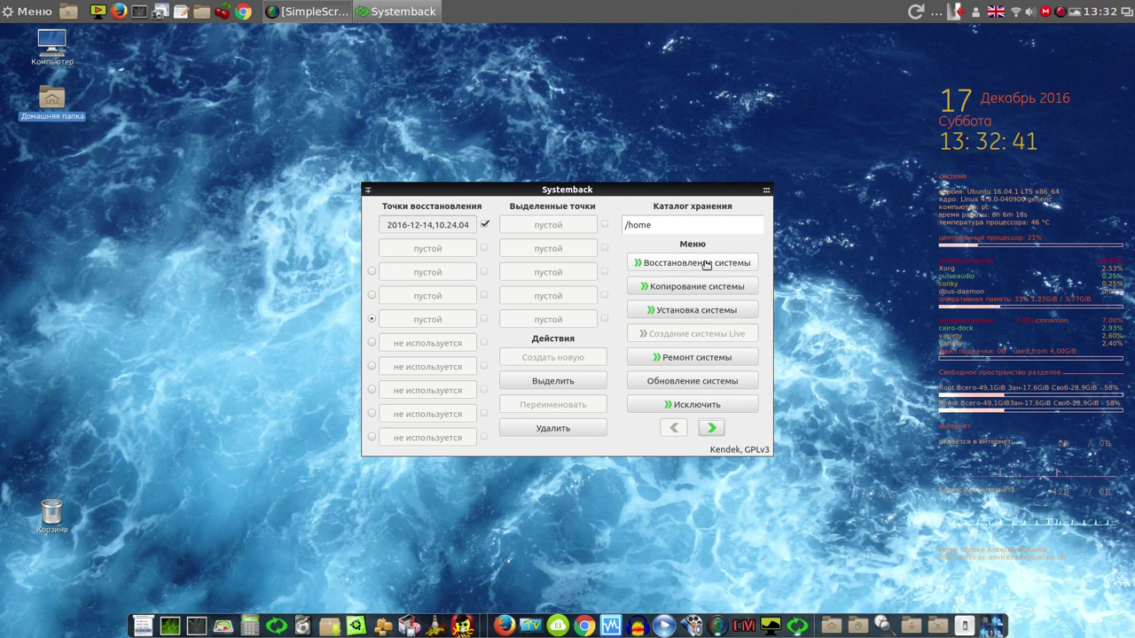
{"action": "left_click", "coordinate": [706, 263]}
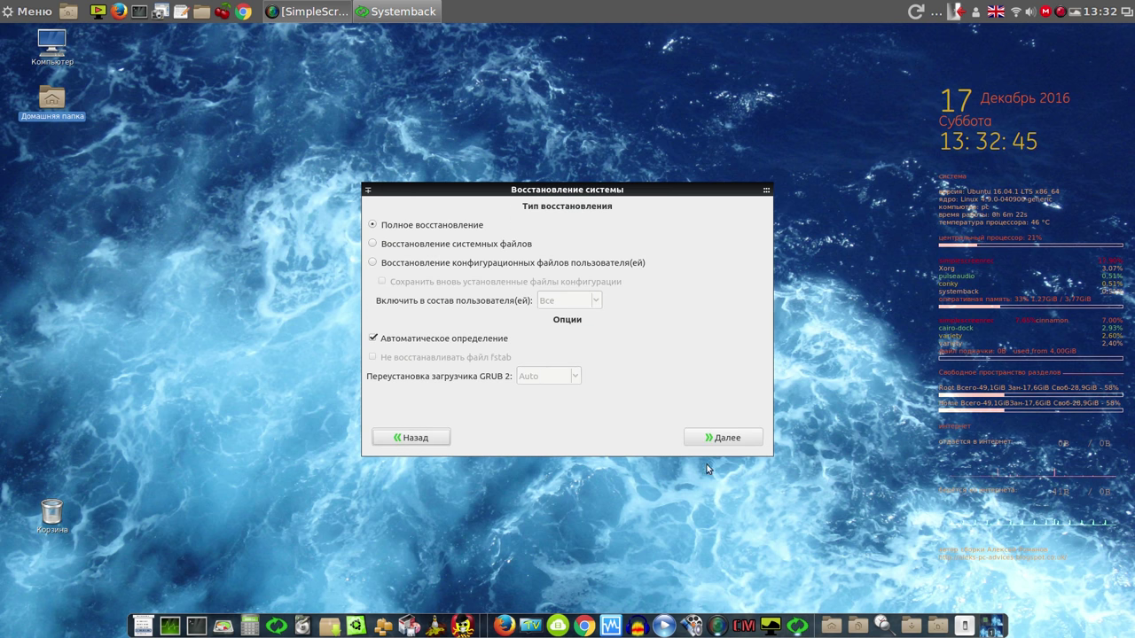
{"action": "left_click", "coordinate": [732, 438]}
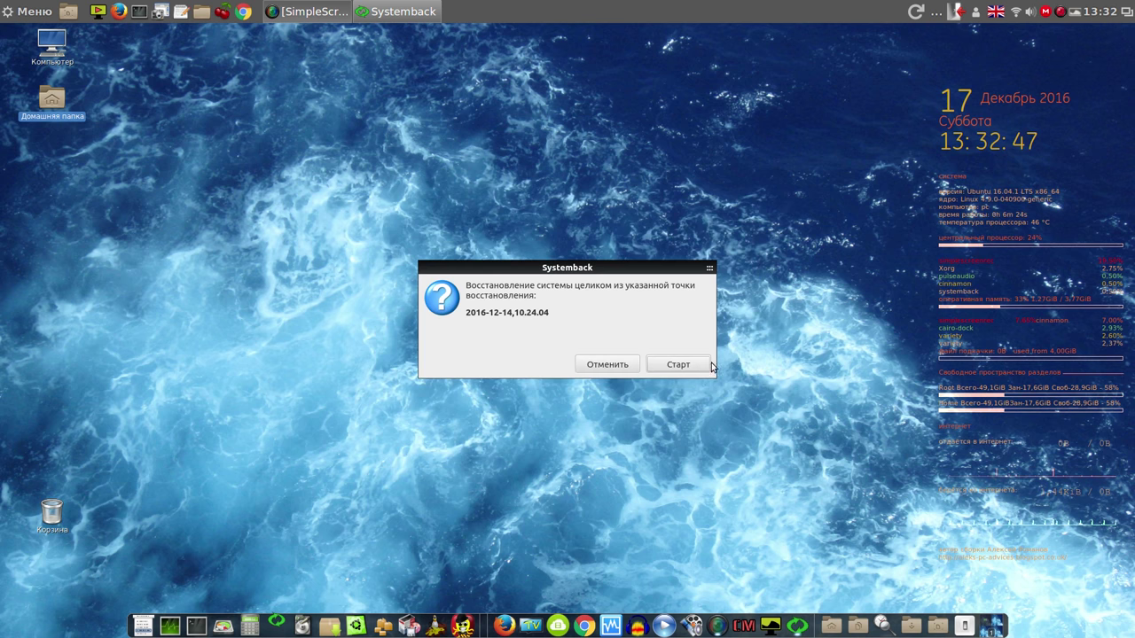
{"action": "left_click", "coordinate": [678, 365]}
{"action": "left_click_drag", "start_coordinate": [651, 287], "coordinate": [810, 81]}
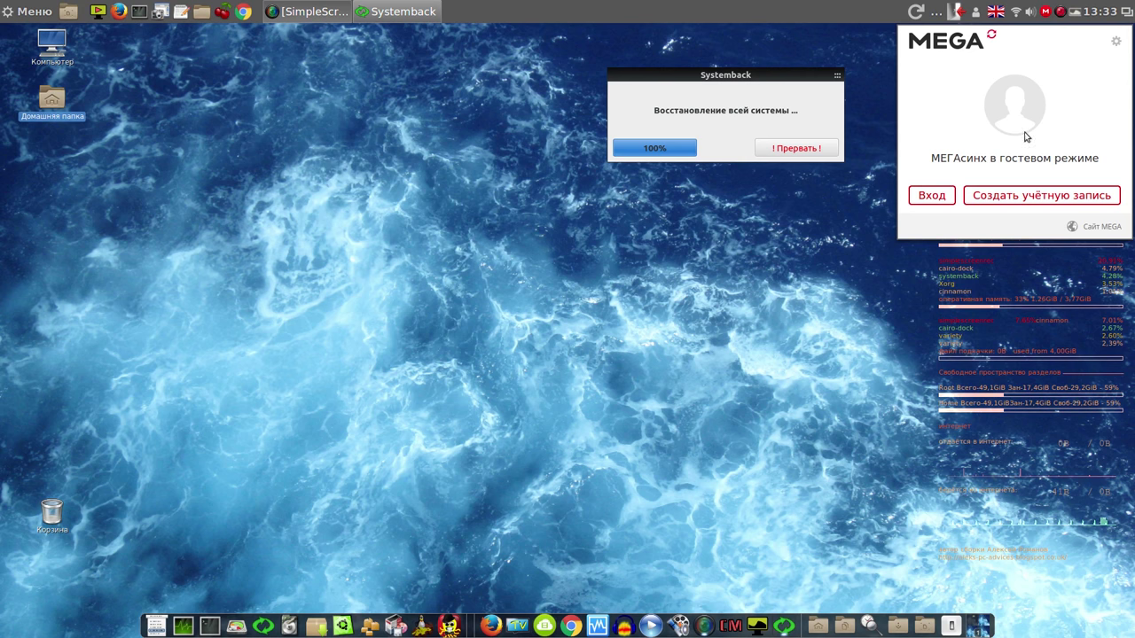
Close the MEGAsync popup and let the finished full restore reboot into the restored desktop
{"action": "left_click", "coordinate": [860, 10]}
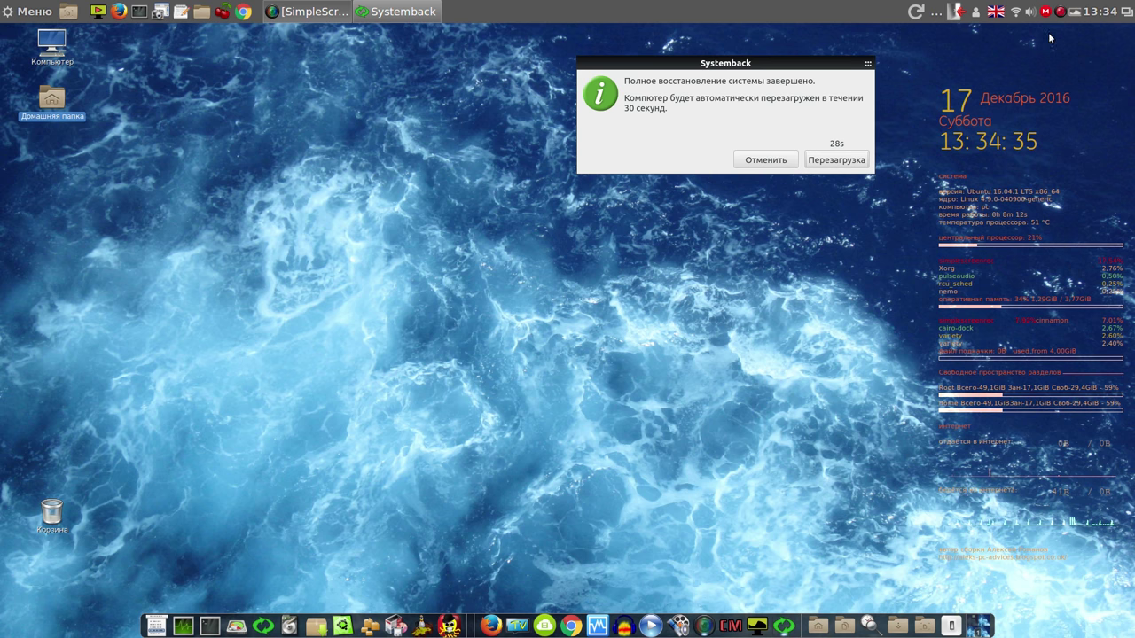
{"action": "left_click", "coordinate": [1059, 12]}
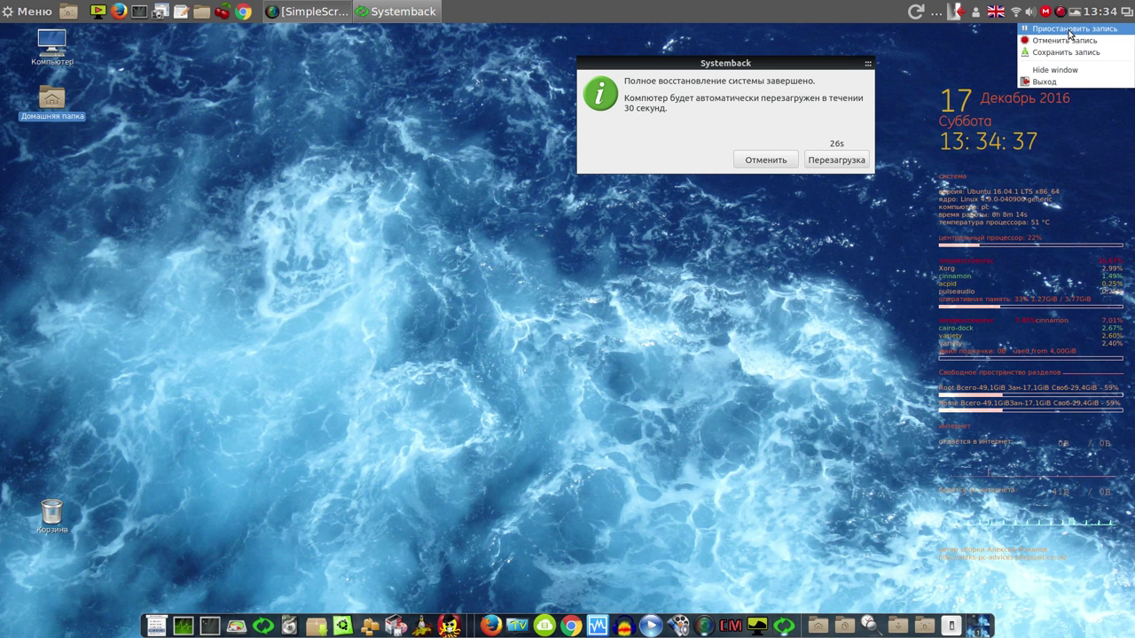
{"action": "left_click", "coordinate": [1071, 30]}
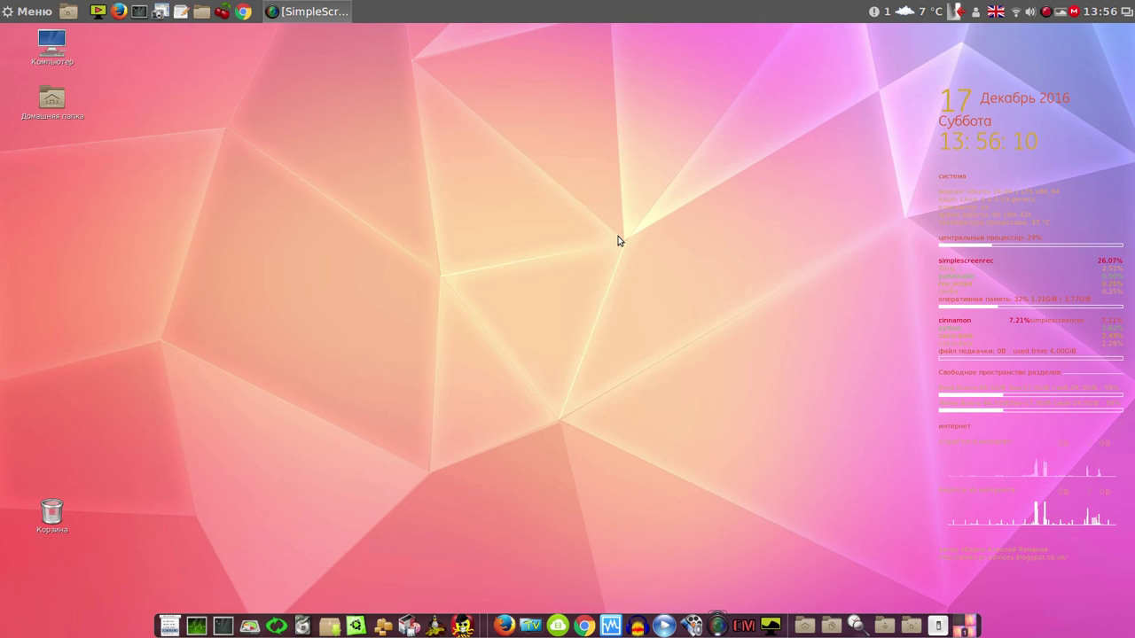
Create the Ubuntu 64-bit VM 777 with the systemback_live ISO and start it
{"action": "left_click", "coordinate": [611, 626]}
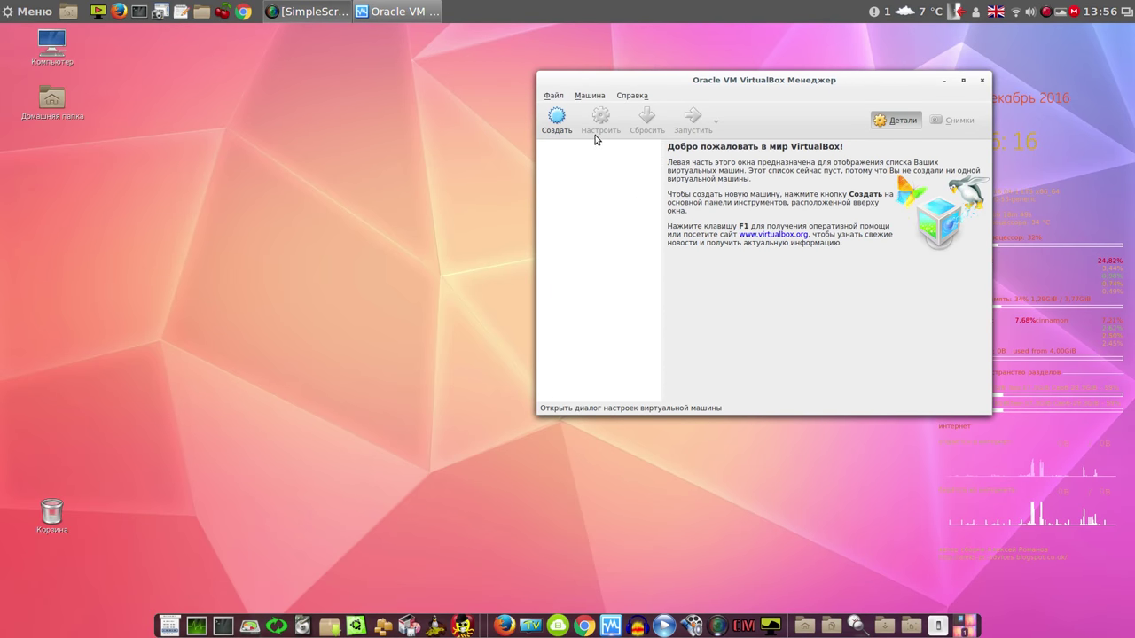
{"action": "left_click_drag", "start_coordinate": [643, 78], "coordinate": [357, 92]}
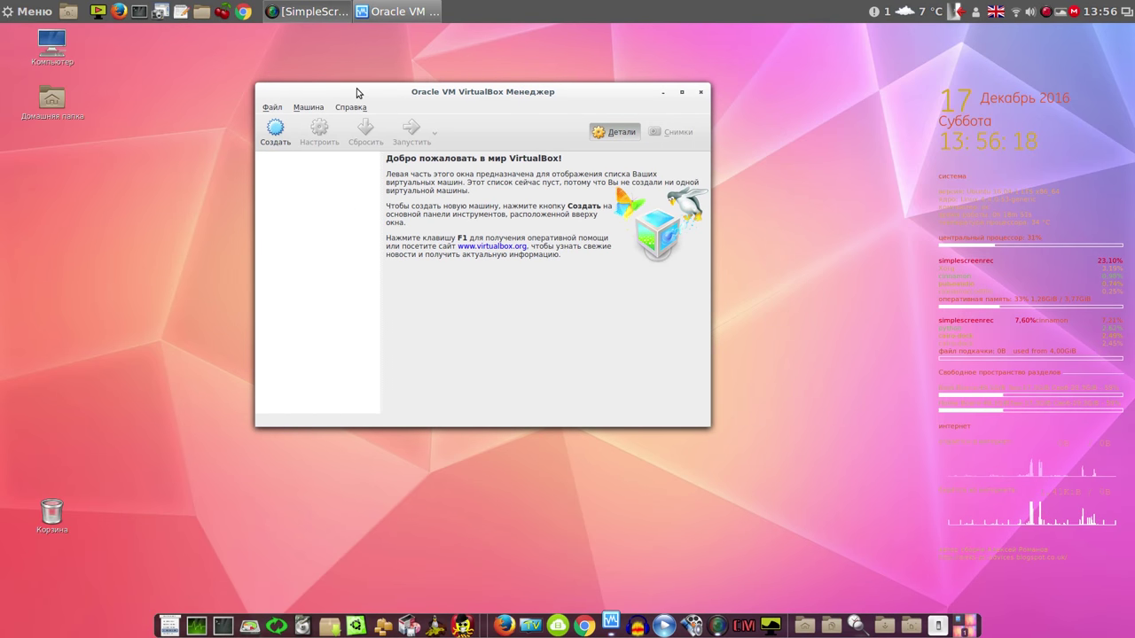
{"action": "left_click", "coordinate": [276, 133]}
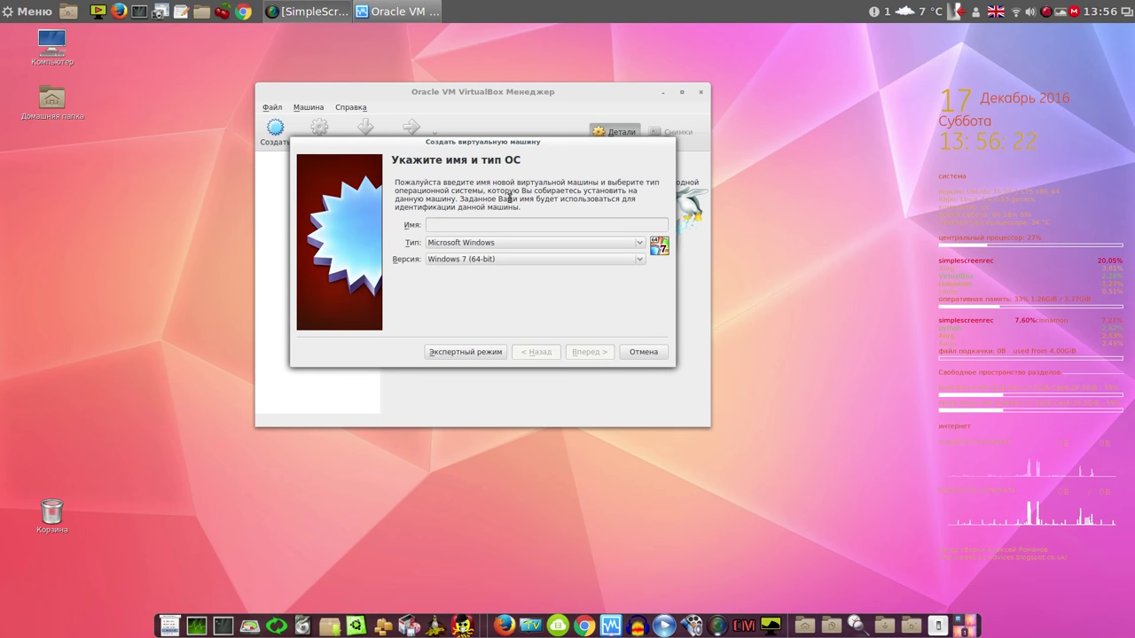
{"action": "left_click", "coordinate": [1051, 12]}
{"action": "left_click", "coordinate": [1055, 30]}
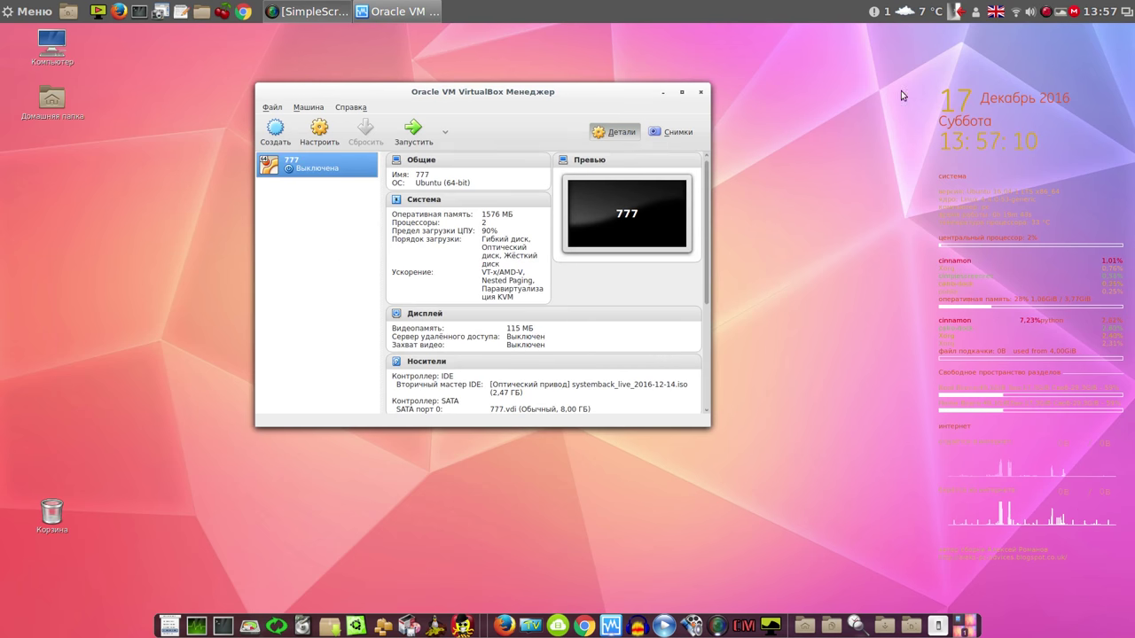
{"action": "left_click", "coordinate": [412, 133]}
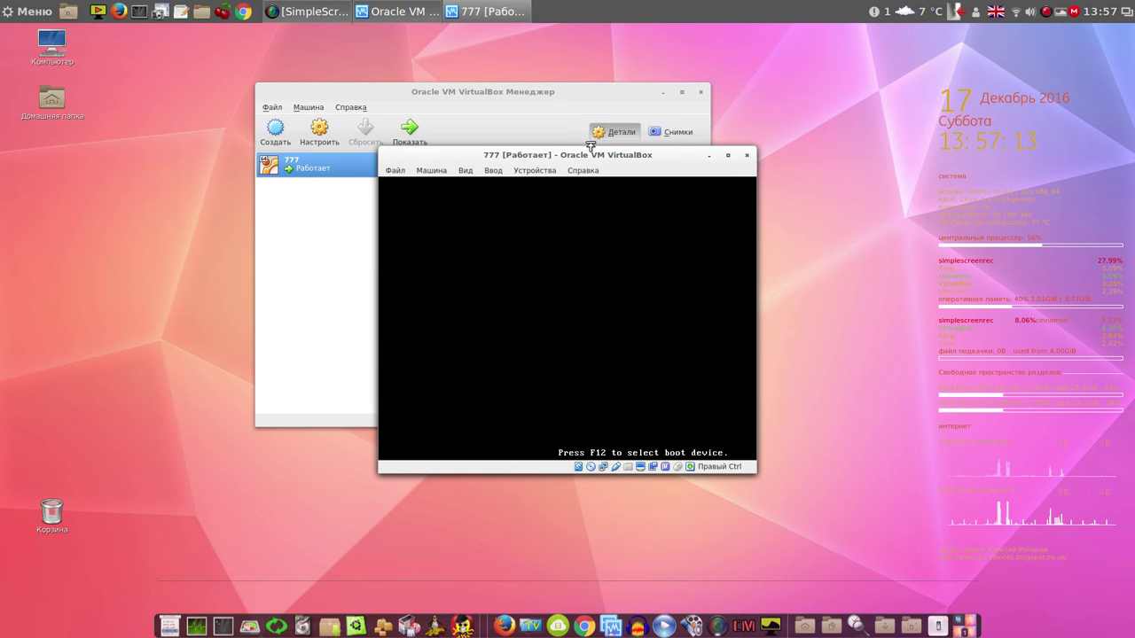
Boot the 777 VM's live system from its boot menu, then open the Variety tray menu
{"action": "left_click", "coordinate": [663, 92]}
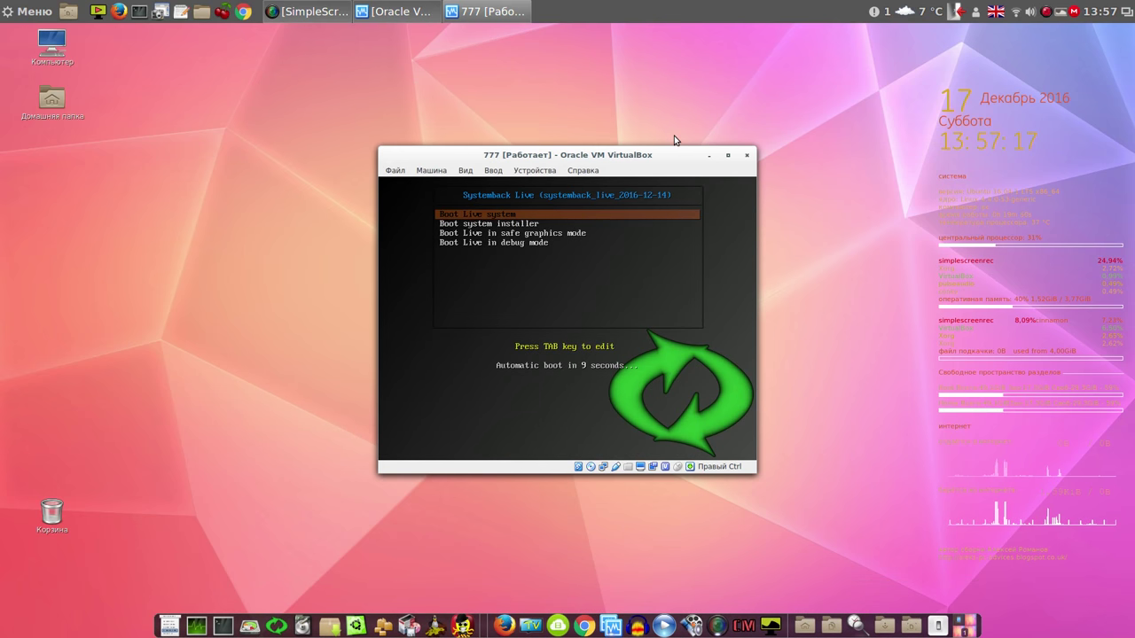
{"action": "key", "text": "Return"}
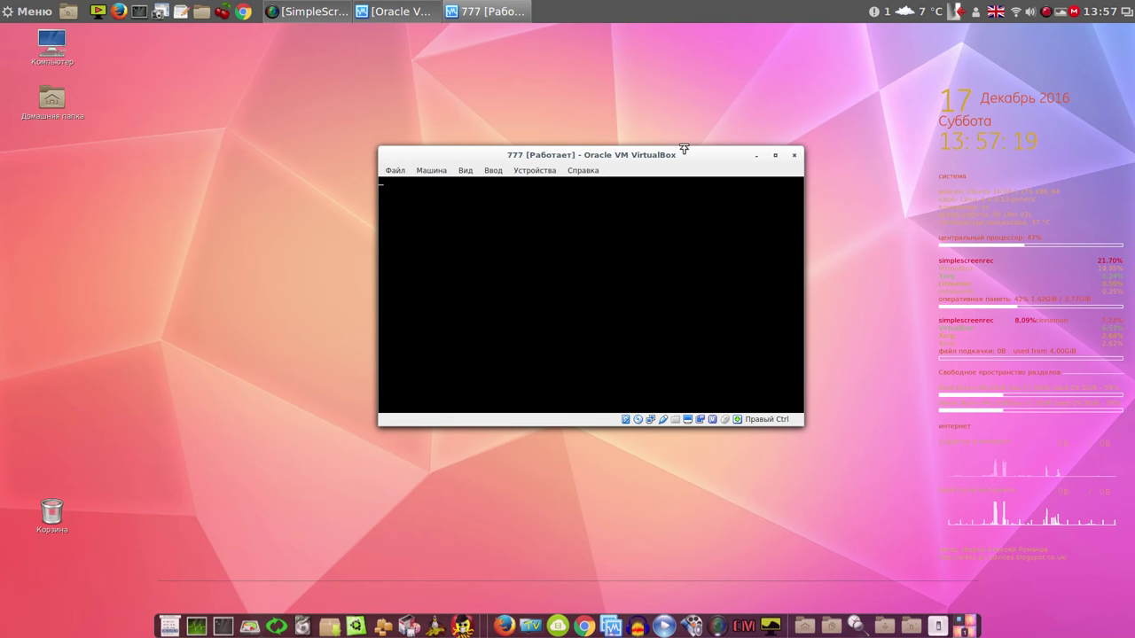
{"action": "left_click_drag", "start_coordinate": [693, 163], "coordinate": [610, 99]}
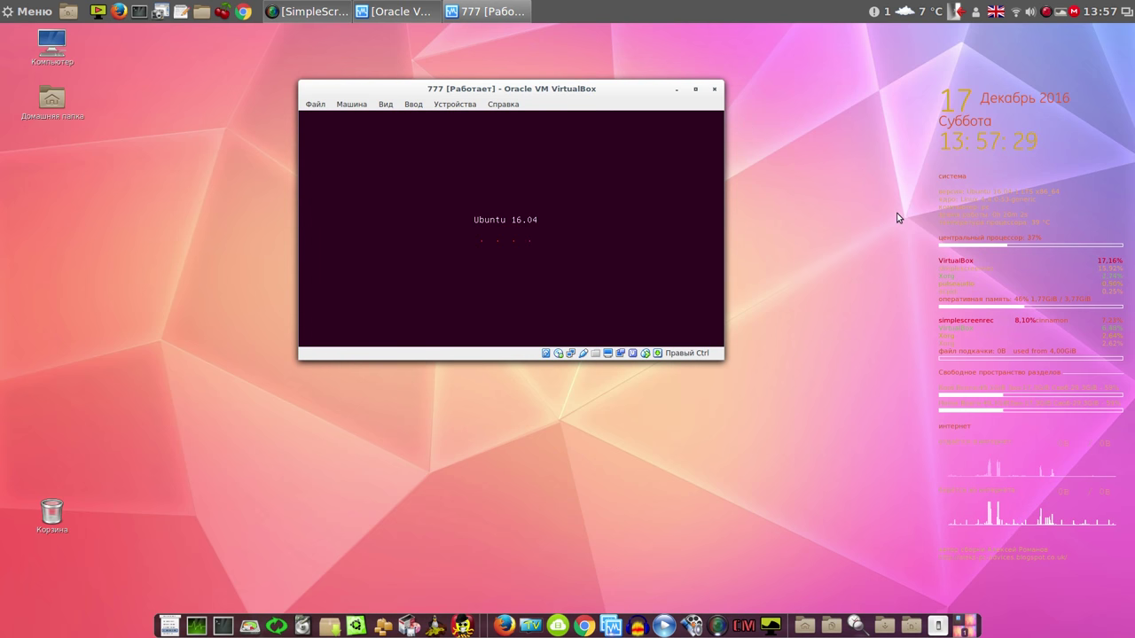
{"action": "left_click", "coordinate": [1062, 15]}
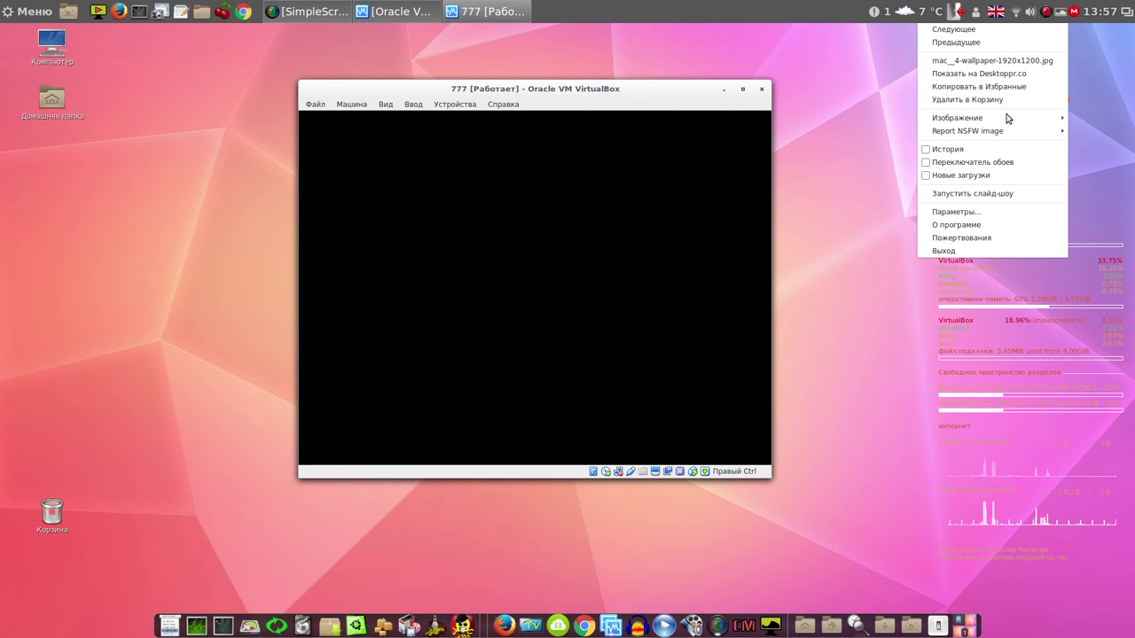
Toggle Variety's Переключатель обоев option on and then back off
{"action": "left_click", "coordinate": [991, 163]}
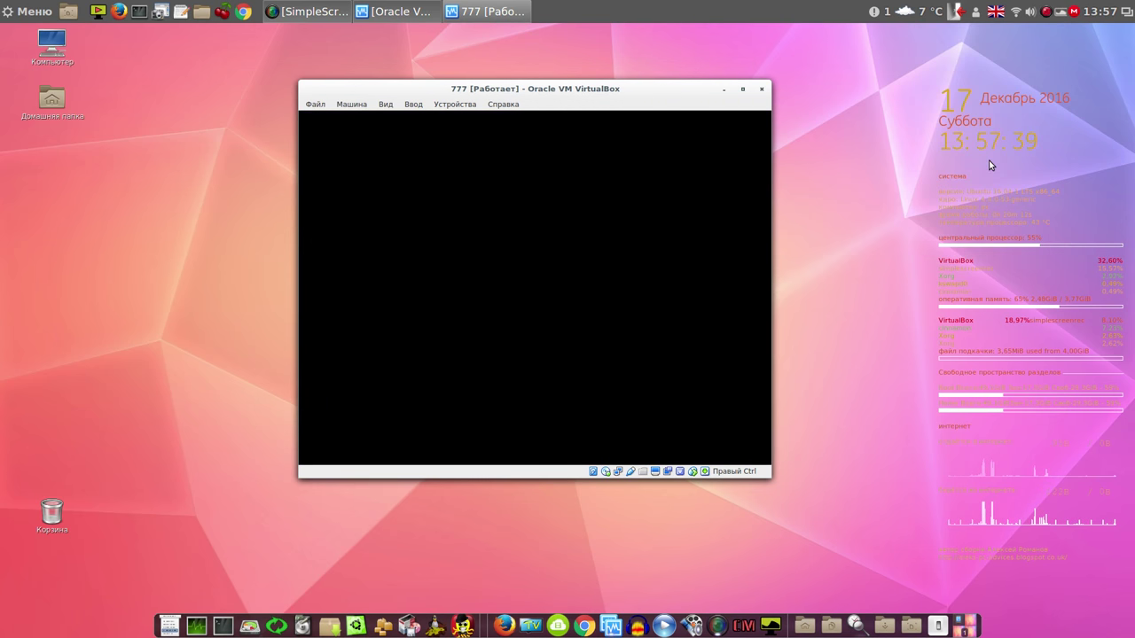
{"action": "left_click", "coordinate": [1061, 13]}
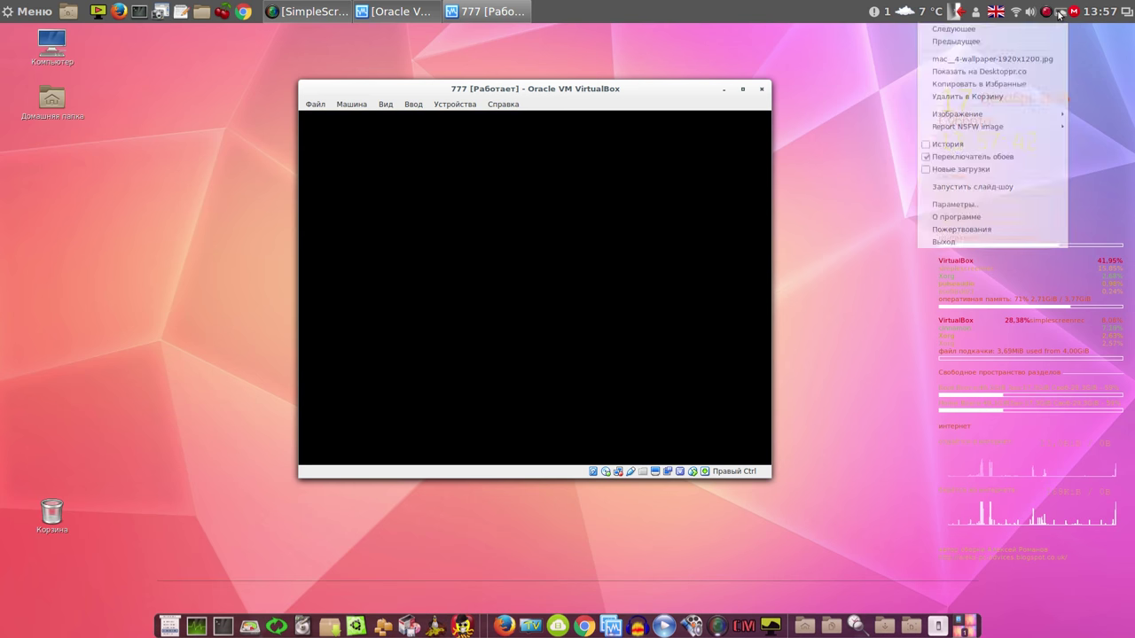
{"action": "left_click", "coordinate": [995, 163]}
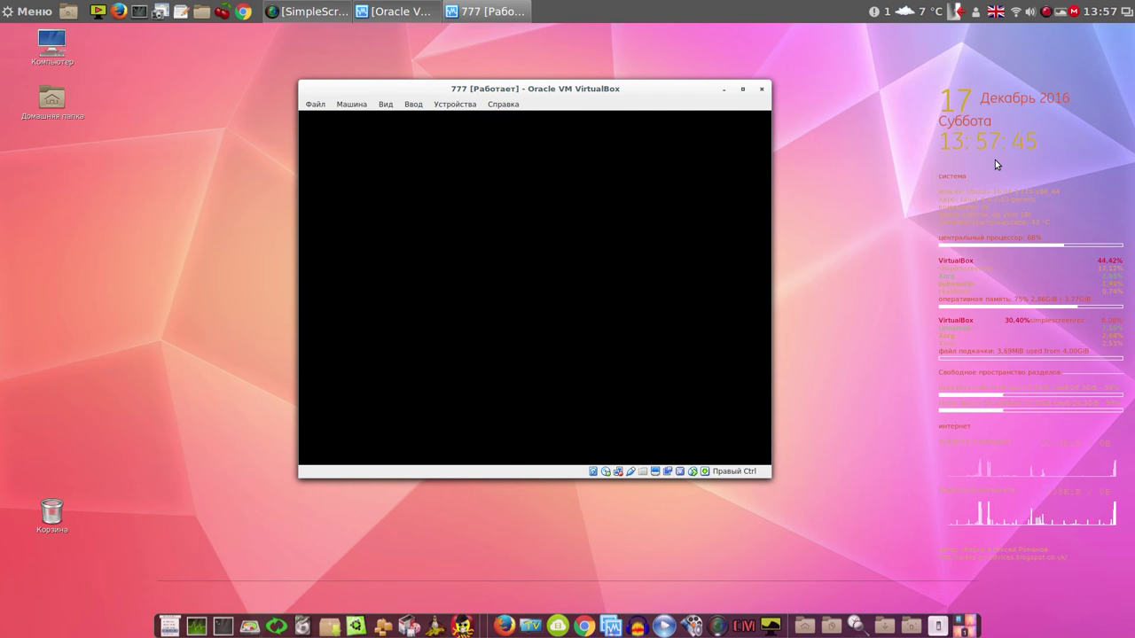
Quit Variety from its tray menu and move the VirtualBox window to the top-left
{"action": "left_click", "coordinate": [1062, 13]}
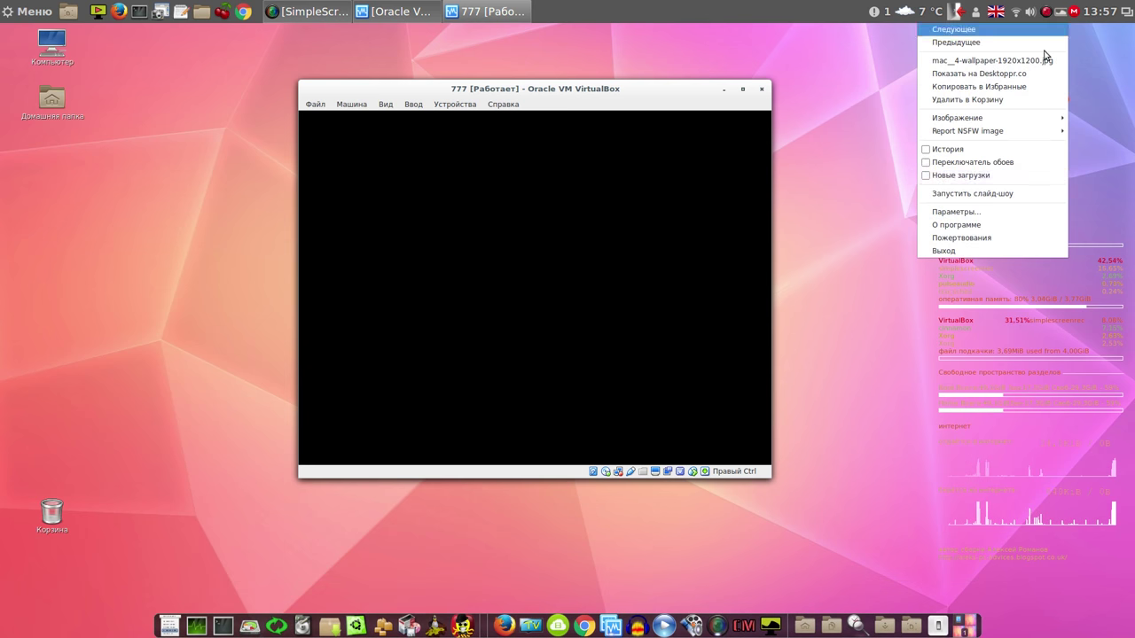
{"action": "left_click", "coordinate": [983, 250]}
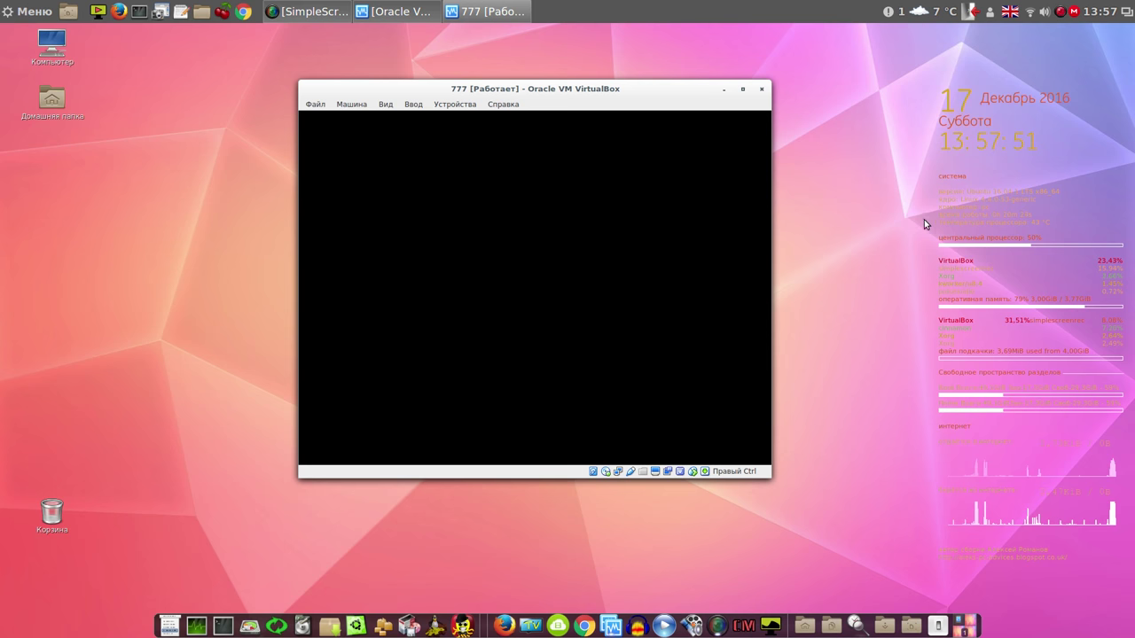
{"action": "left_click_drag", "start_coordinate": [663, 96], "coordinate": [444, 48]}
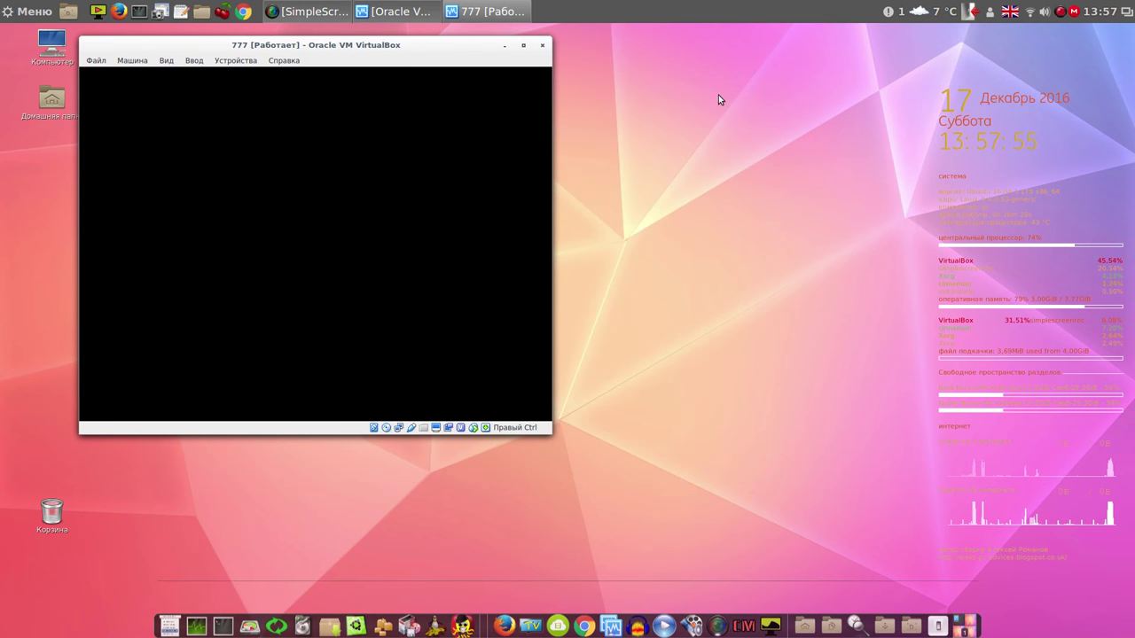
Open the desktop background settings and dismiss the guest's software-rendering notification
{"action": "right_click", "coordinate": [749, 105]}
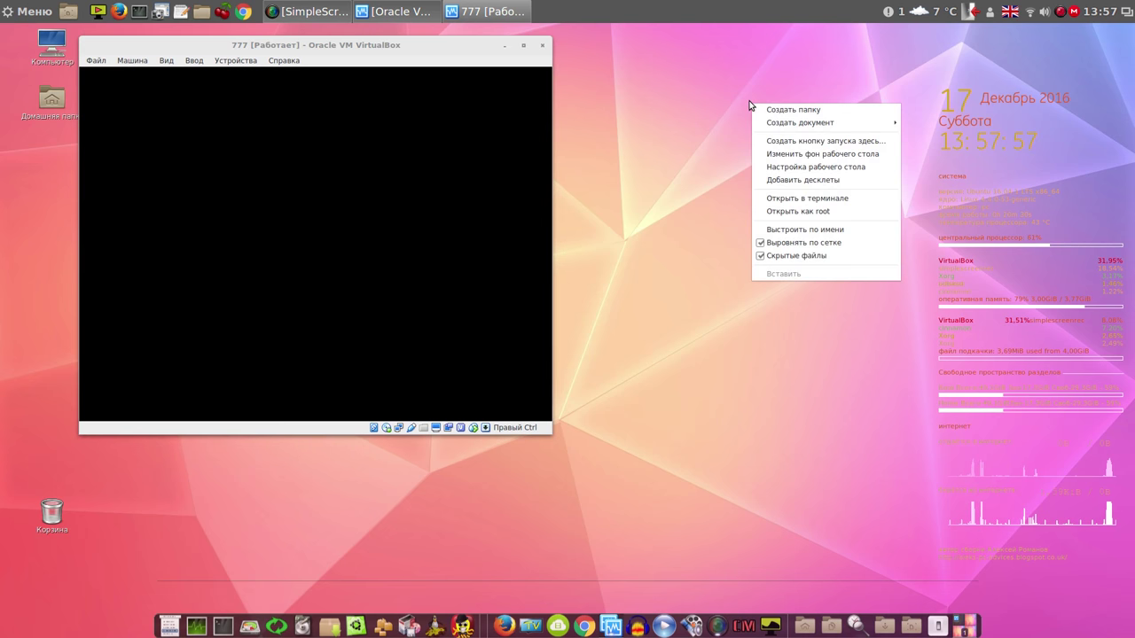
{"action": "left_click", "coordinate": [796, 155]}
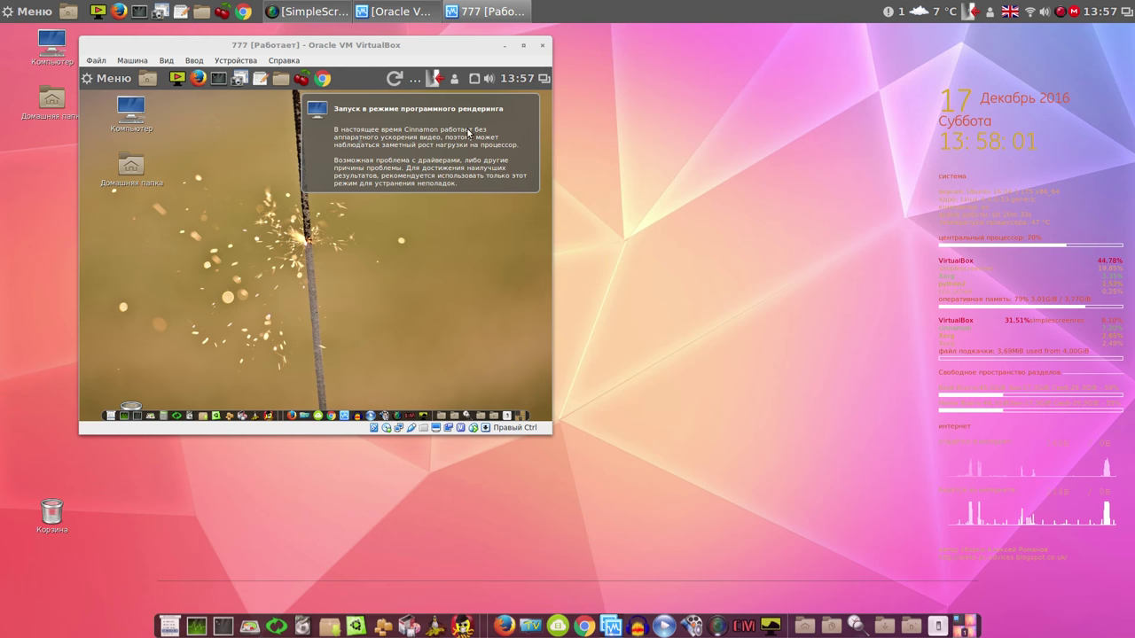
{"action": "left_click", "coordinate": [454, 135]}
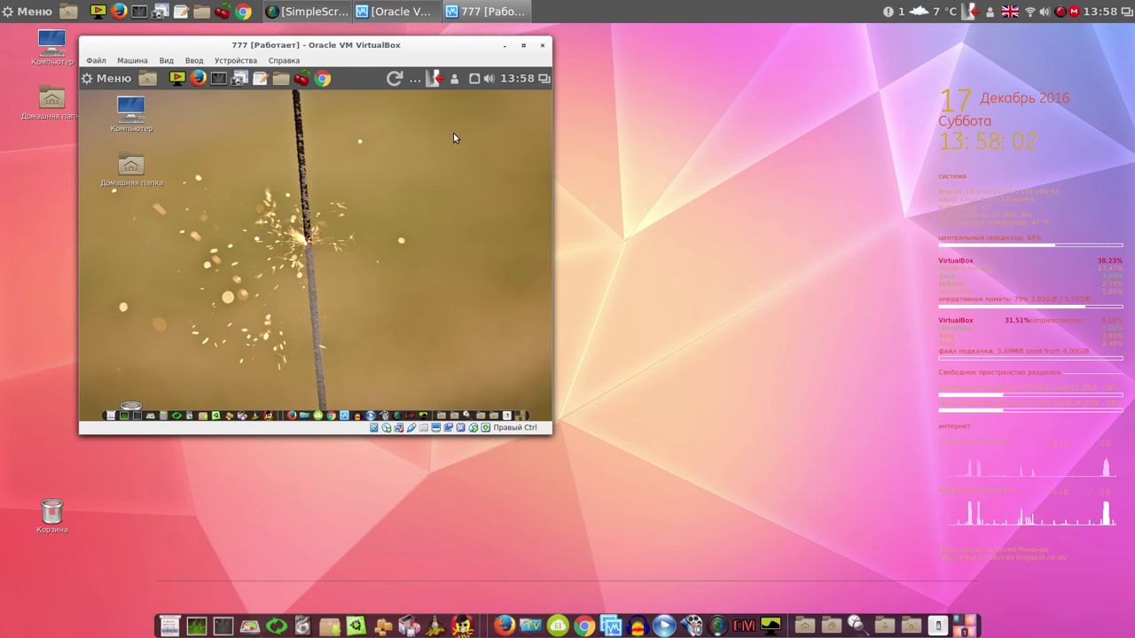
Power off the 777 virtual machine and close the VirtualBox Manager
{"action": "left_click", "coordinate": [543, 50]}
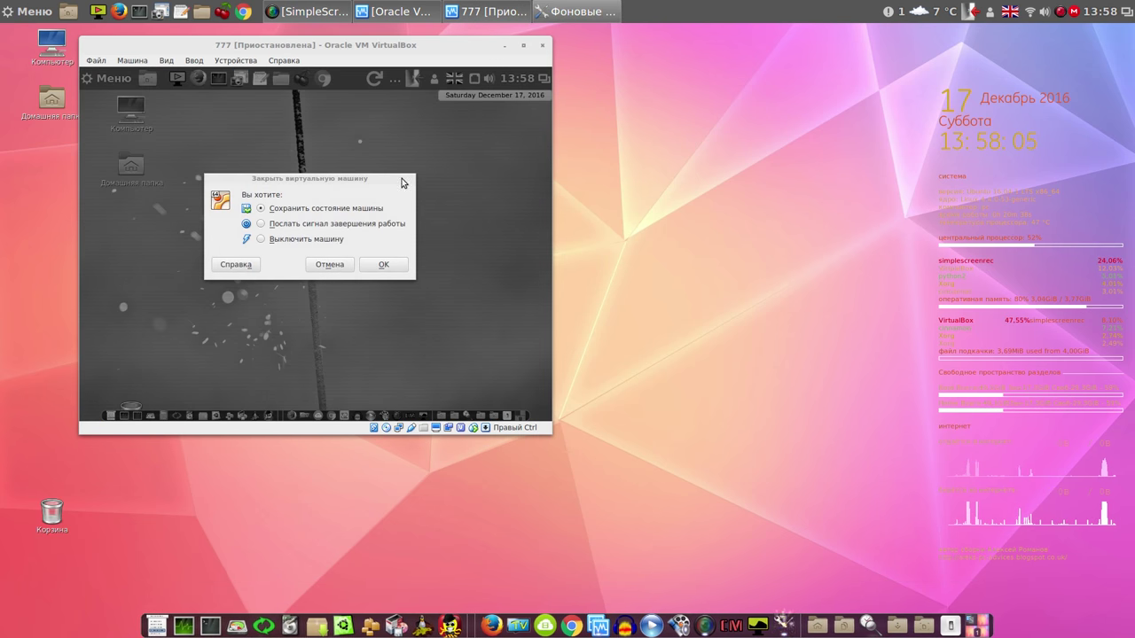
{"action": "left_click", "coordinate": [282, 241]}
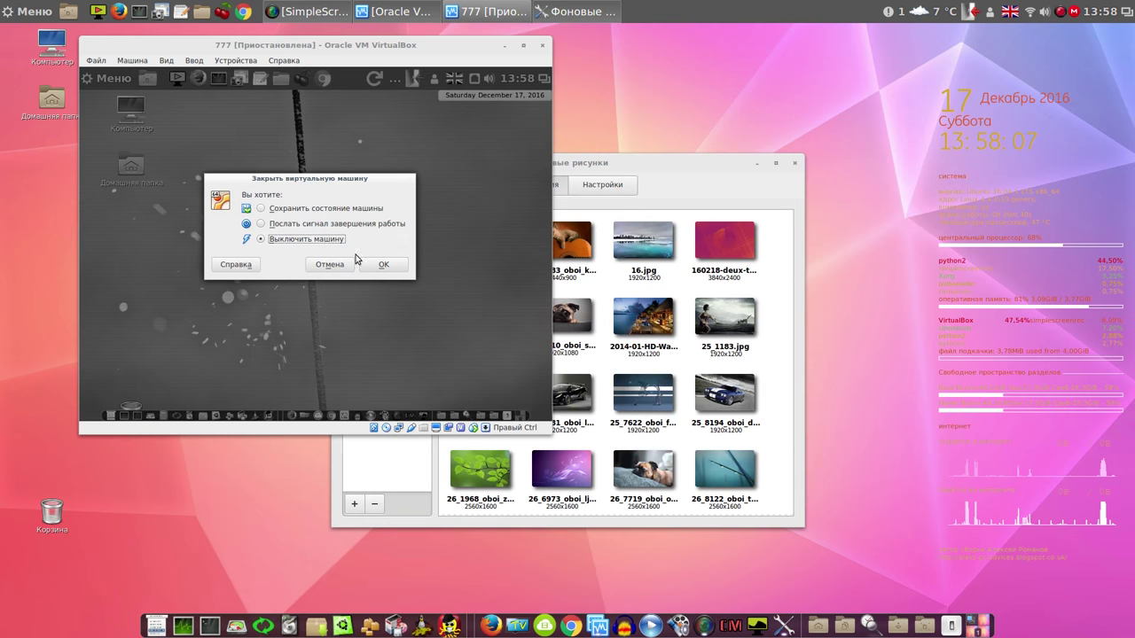
{"action": "left_click", "coordinate": [394, 268]}
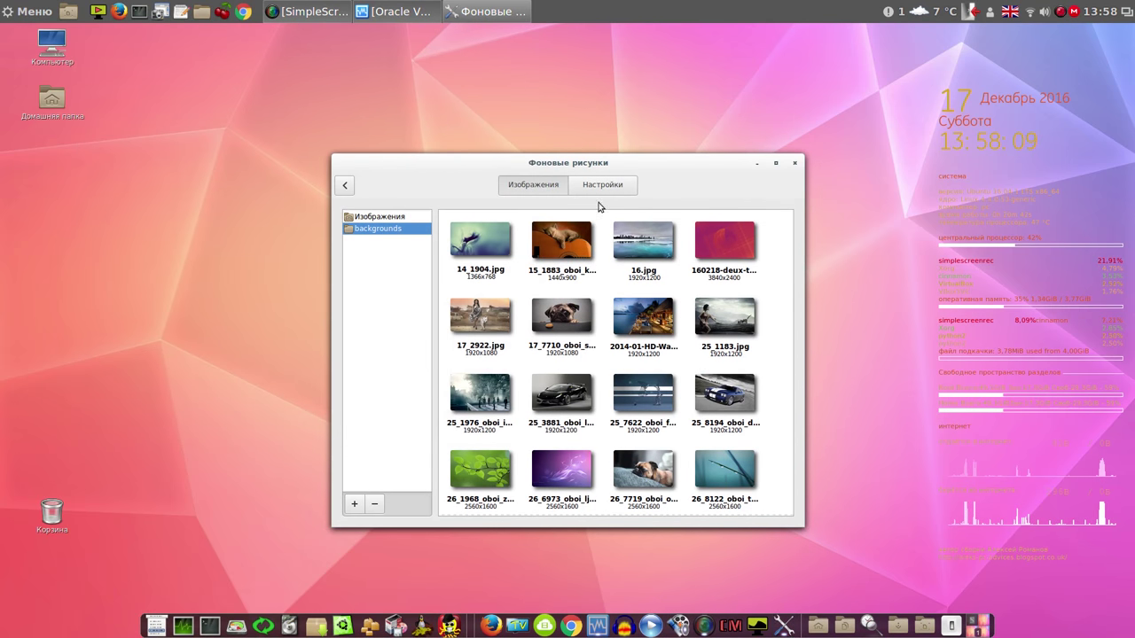
{"action": "left_click", "coordinate": [401, 14]}
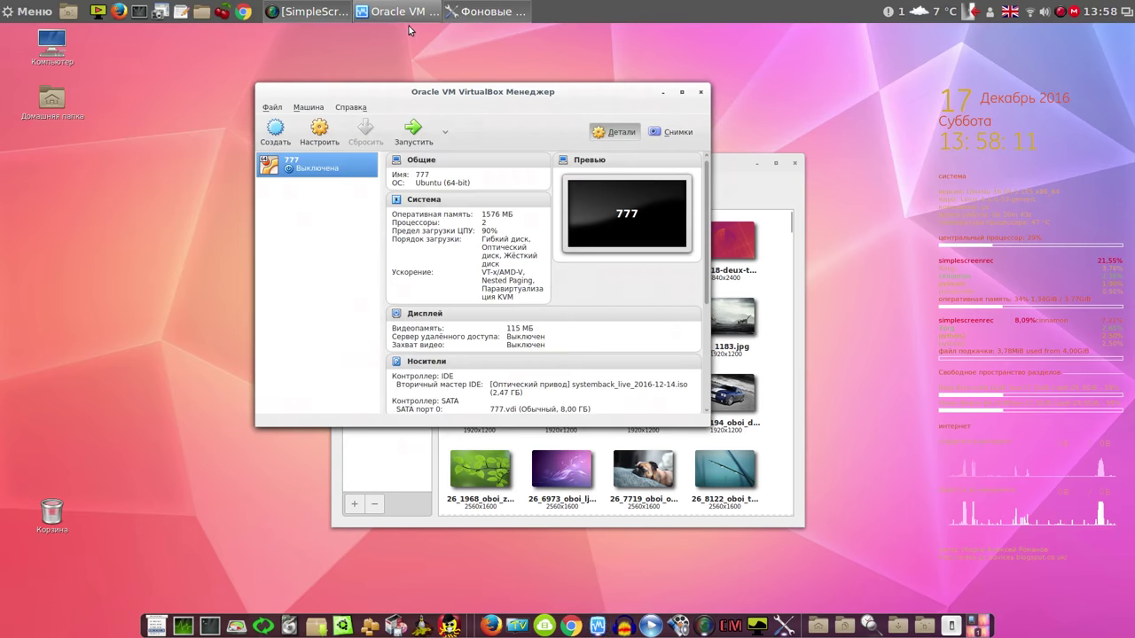
{"action": "left_click", "coordinate": [701, 92]}
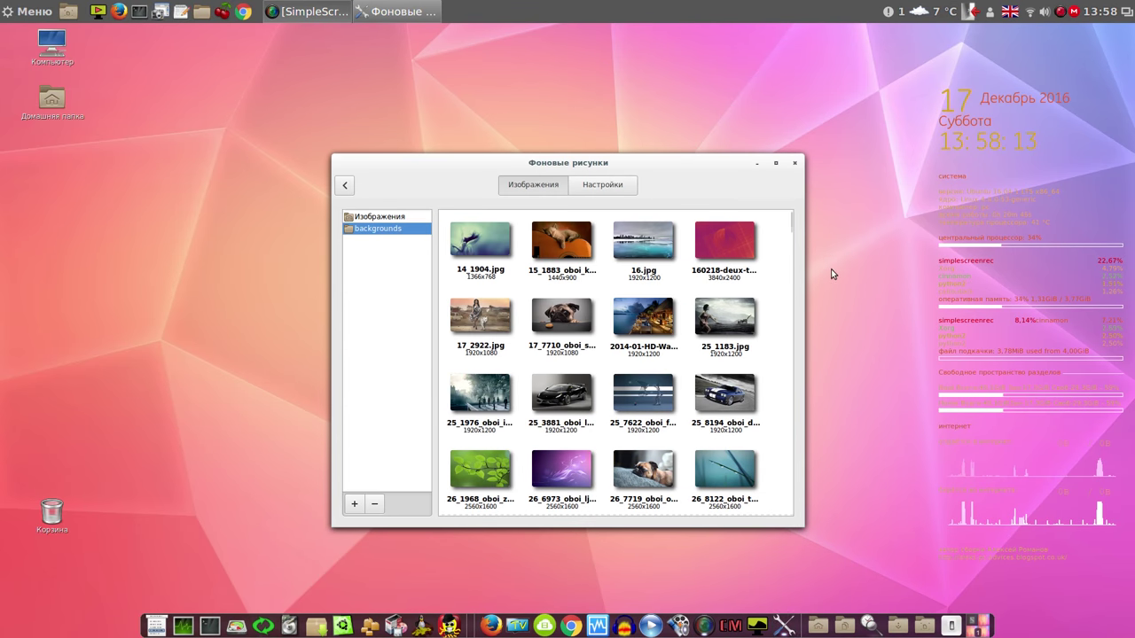
Set the starry night-sky photo as wallpaper and close the Backgrounds window
{"action": "left_click_drag", "start_coordinate": [793, 227], "coordinate": [793, 252]}
{"action": "left_click", "coordinate": [722, 299]}
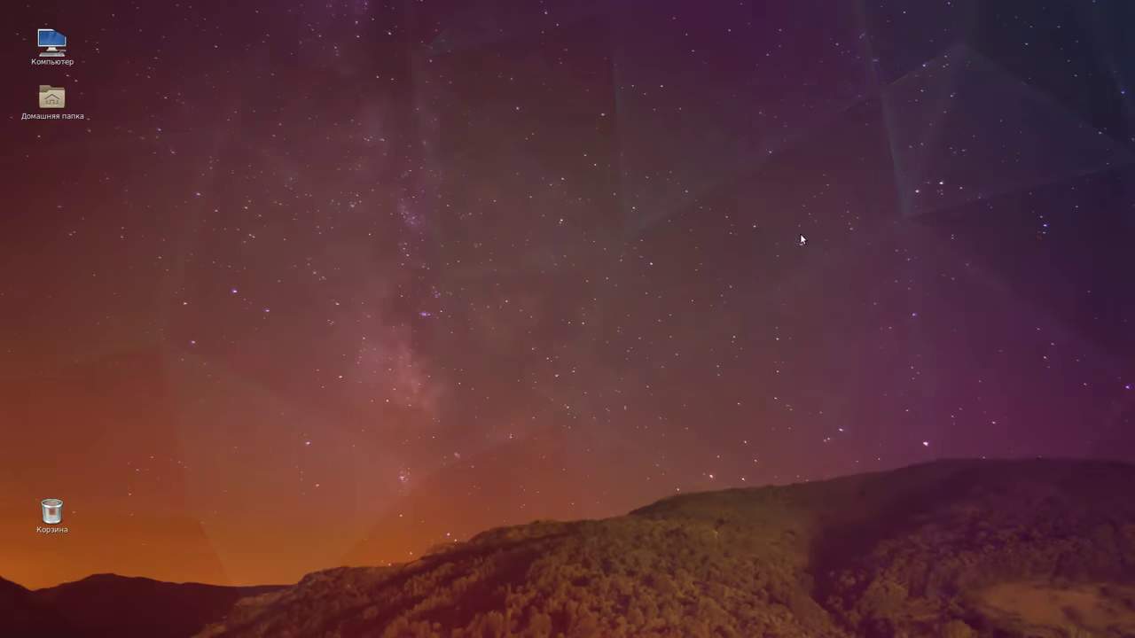
{"action": "left_click", "coordinate": [794, 162]}
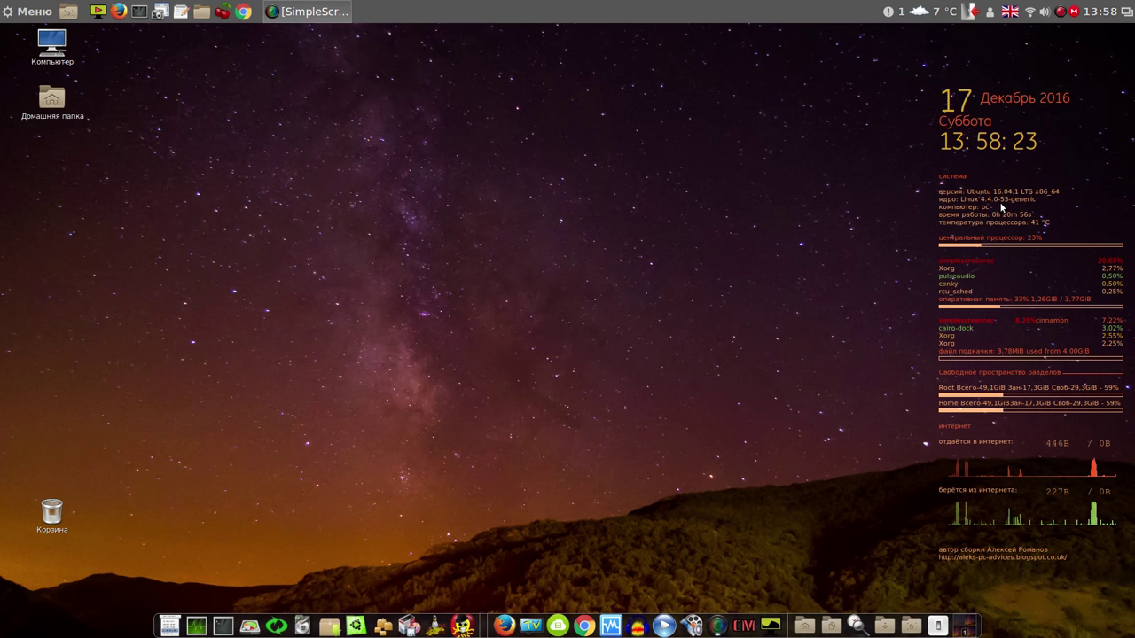
Clear the Linux v4.9 update notification, then run and exit the landscape photo slideshow
{"action": "left_click", "coordinate": [885, 18]}
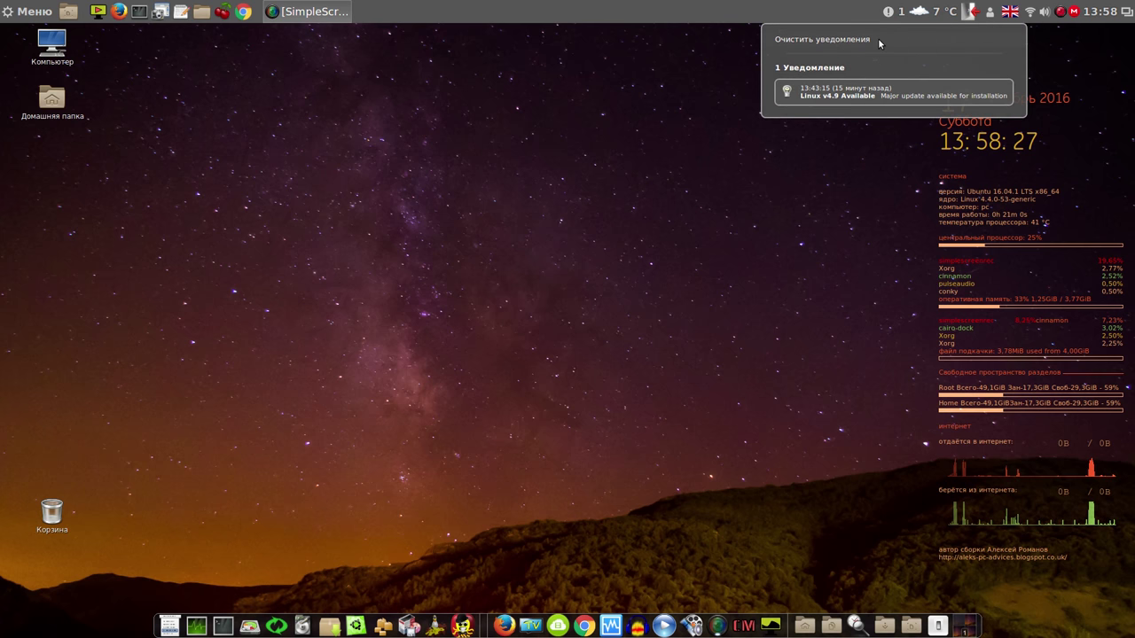
{"action": "left_click", "coordinate": [878, 38]}
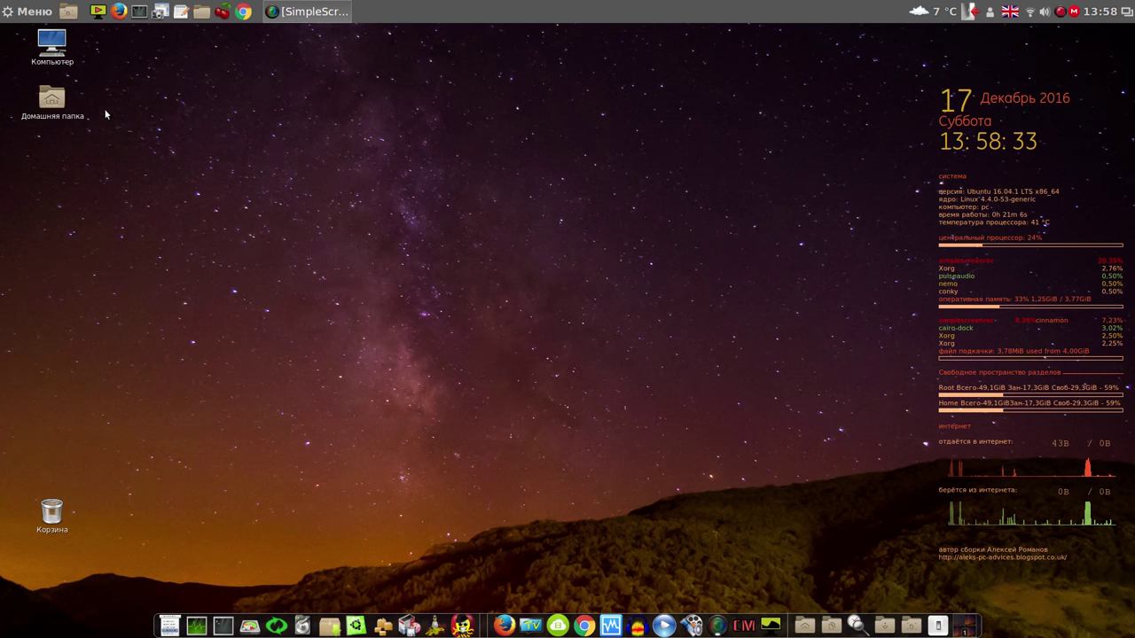
{"action": "left_click", "coordinate": [98, 13]}
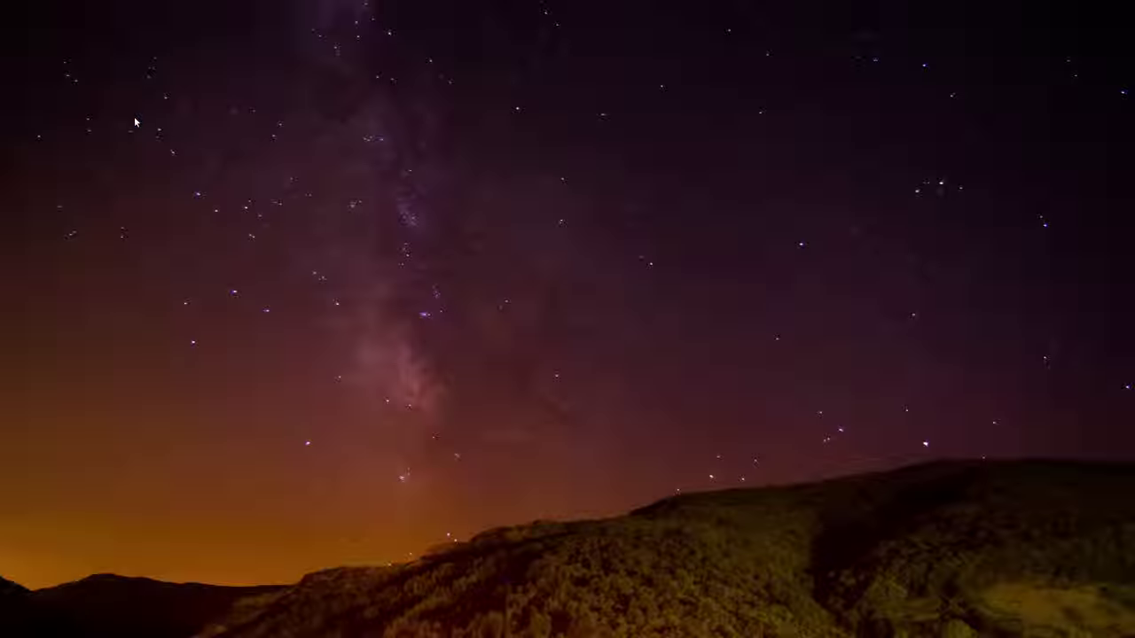
{"action": "key", "text": "Escape"}
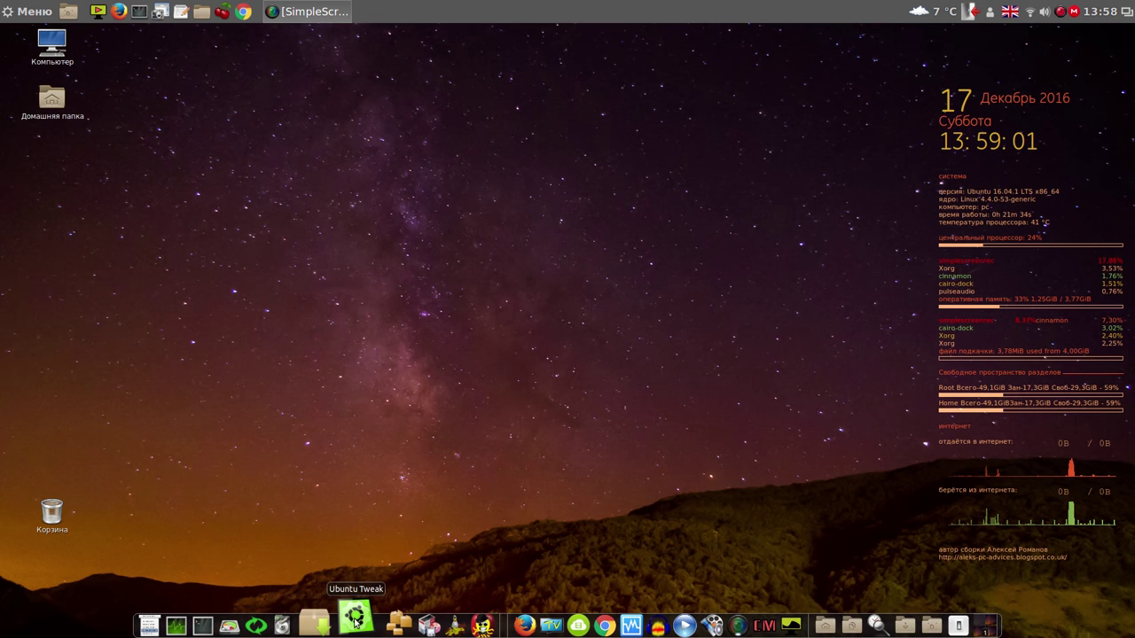
In Ubuntu Tweak, clean all Система items, including the 5.9 MB Apt cache, then close it
{"action": "left_click", "coordinate": [356, 620]}
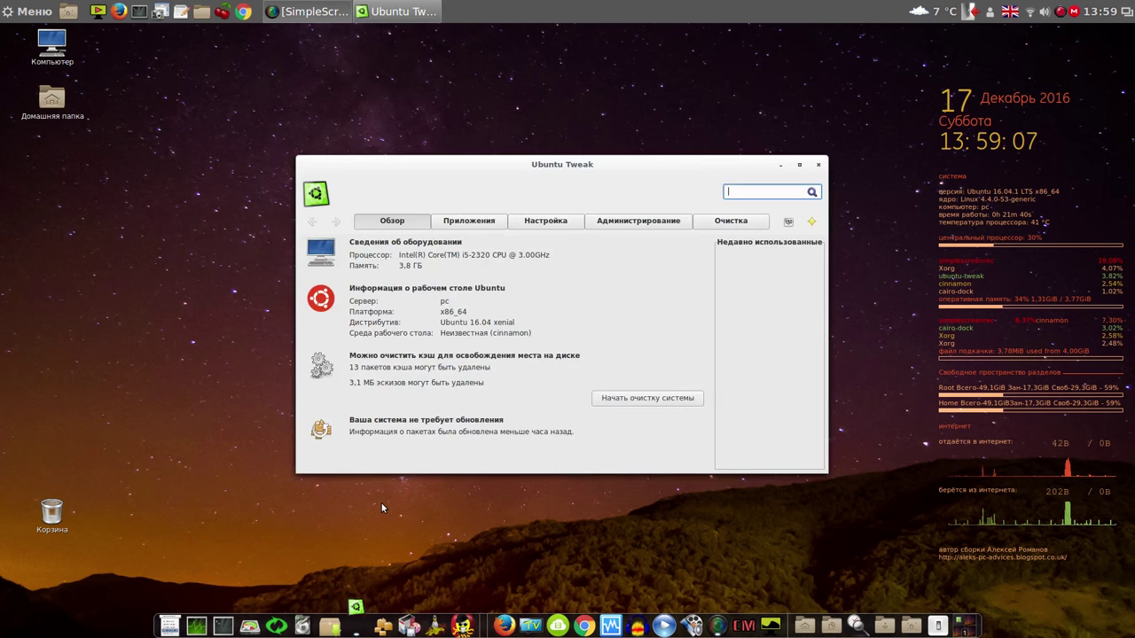
{"action": "left_click", "coordinate": [720, 222]}
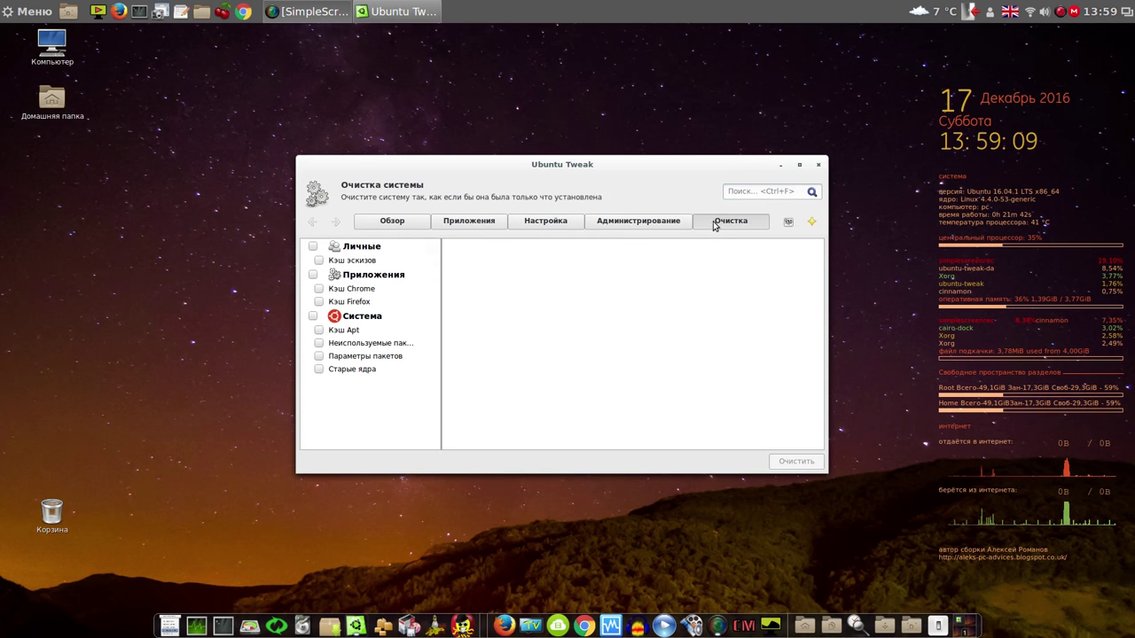
{"action": "left_click", "coordinate": [313, 316]}
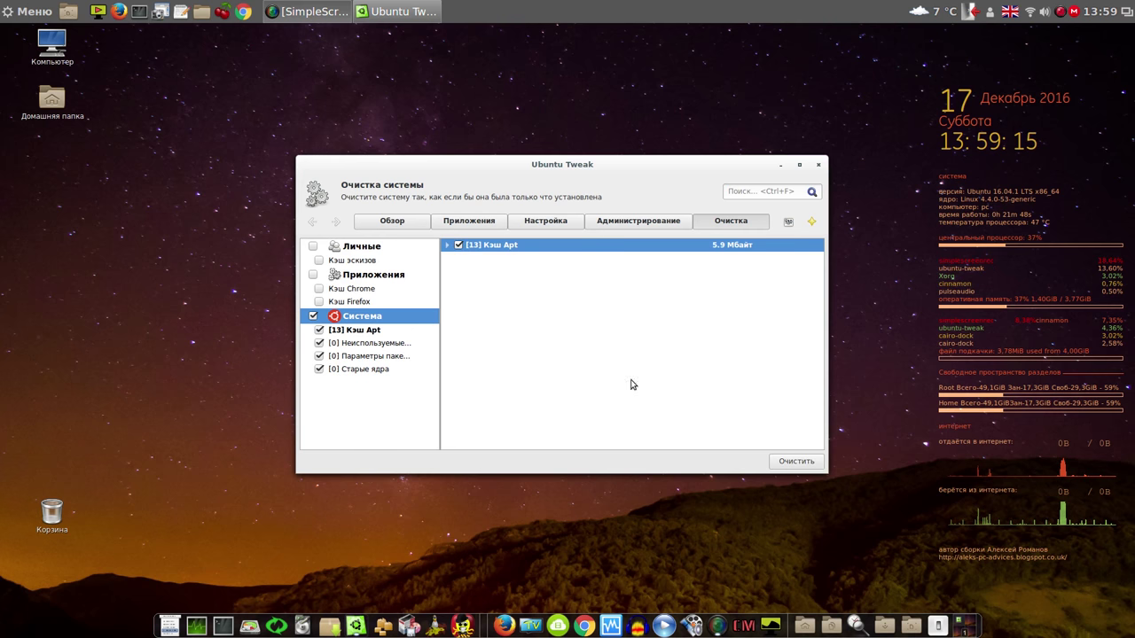
{"action": "left_click", "coordinate": [802, 462]}
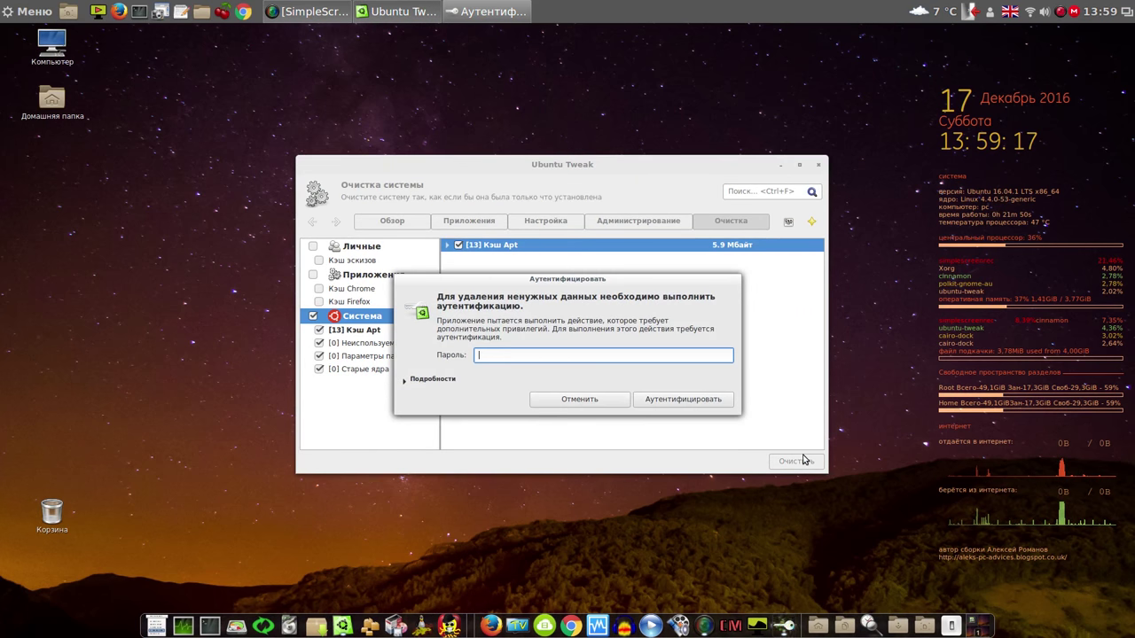
{"action": "left_click", "coordinate": [708, 399]}
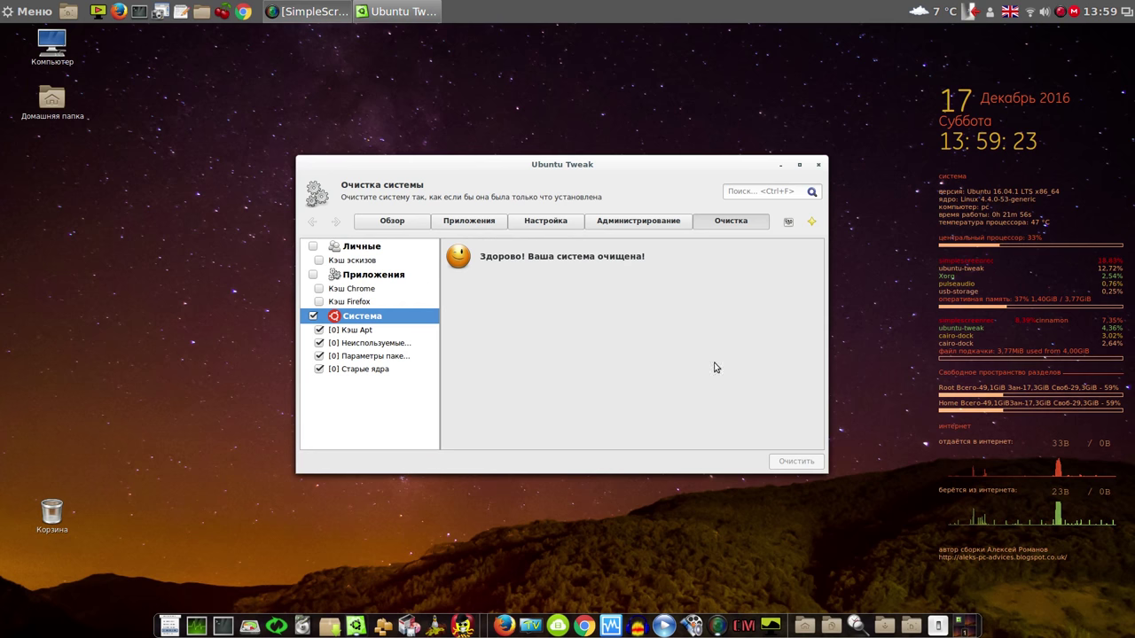
{"action": "left_click", "coordinate": [820, 169]}
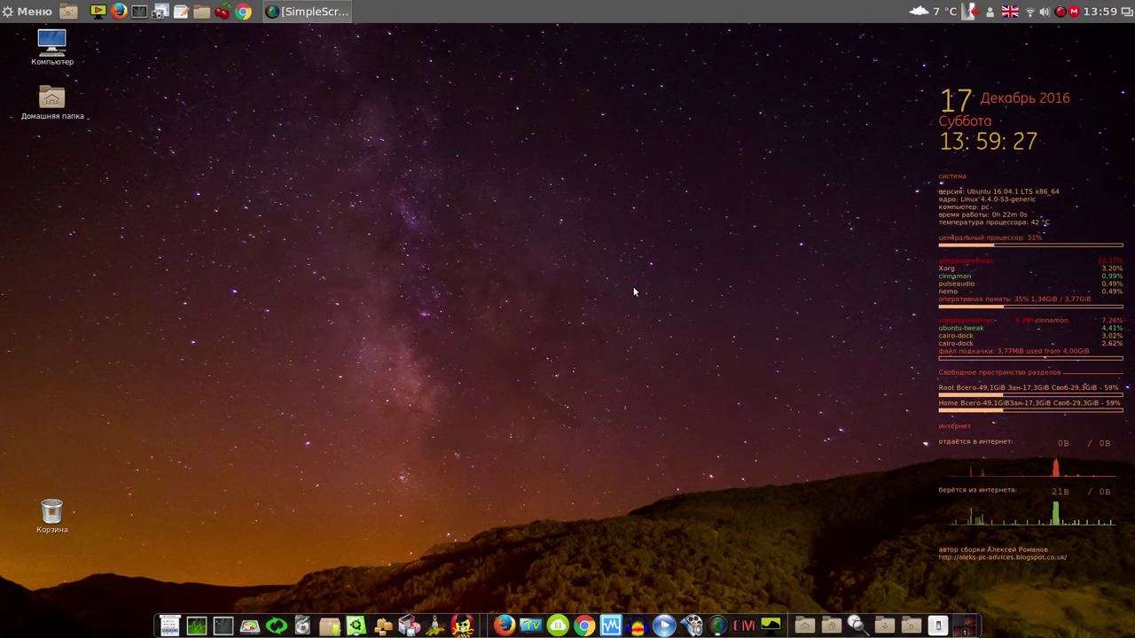